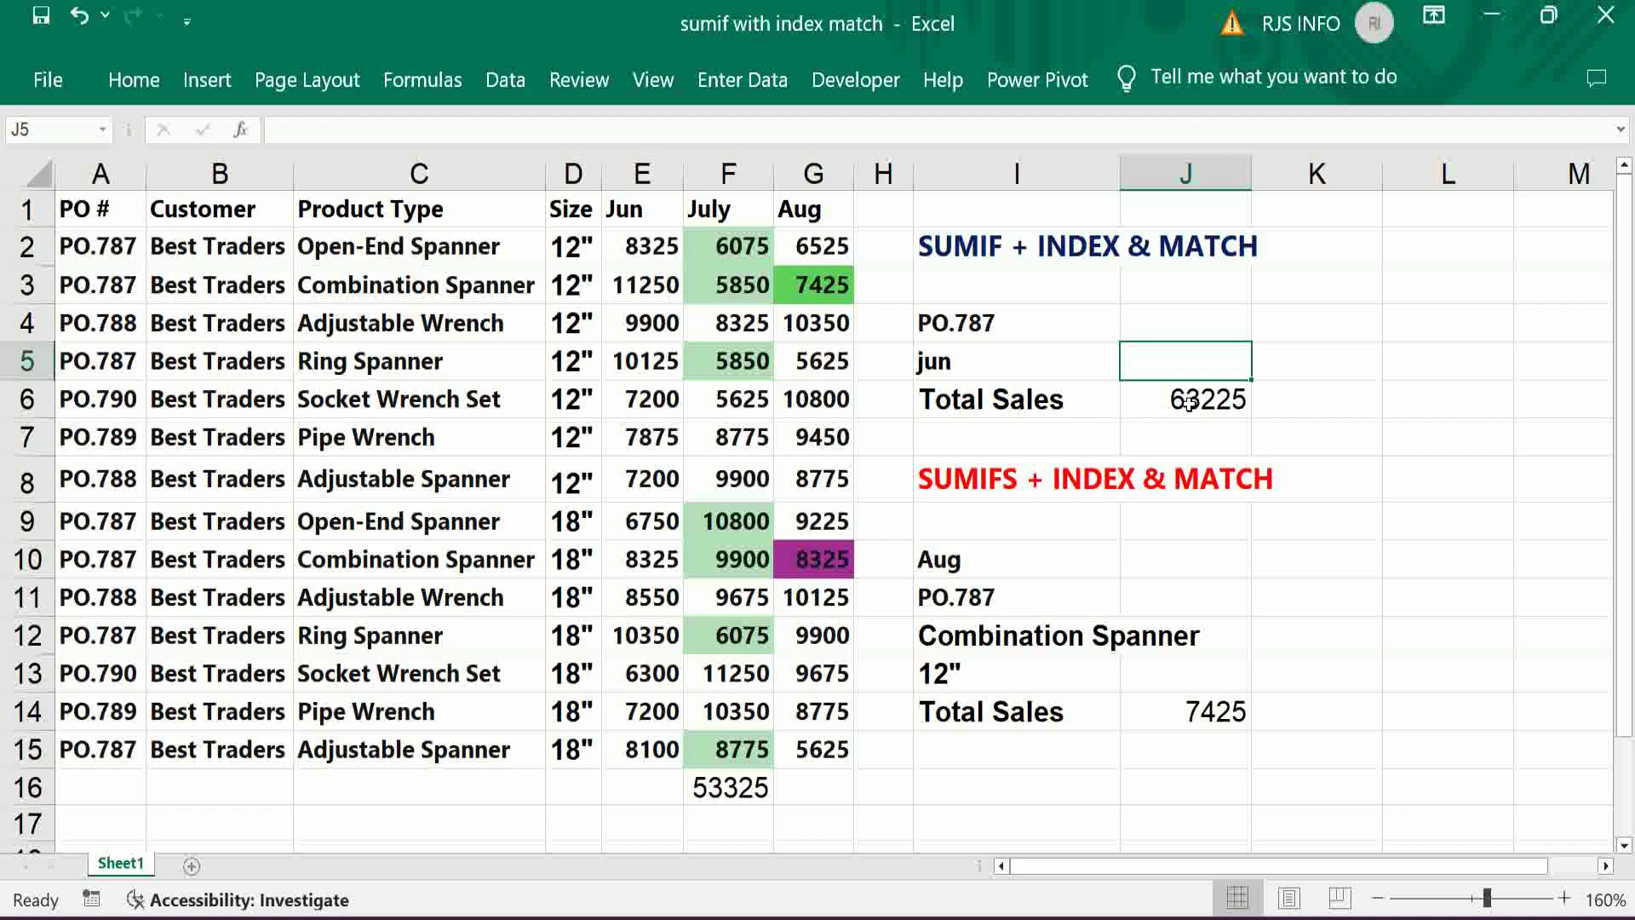
Change the month input I5 to july, then check the Jun sales total for E2:E13 in the status bar
left_click(935, 365)
type("july")
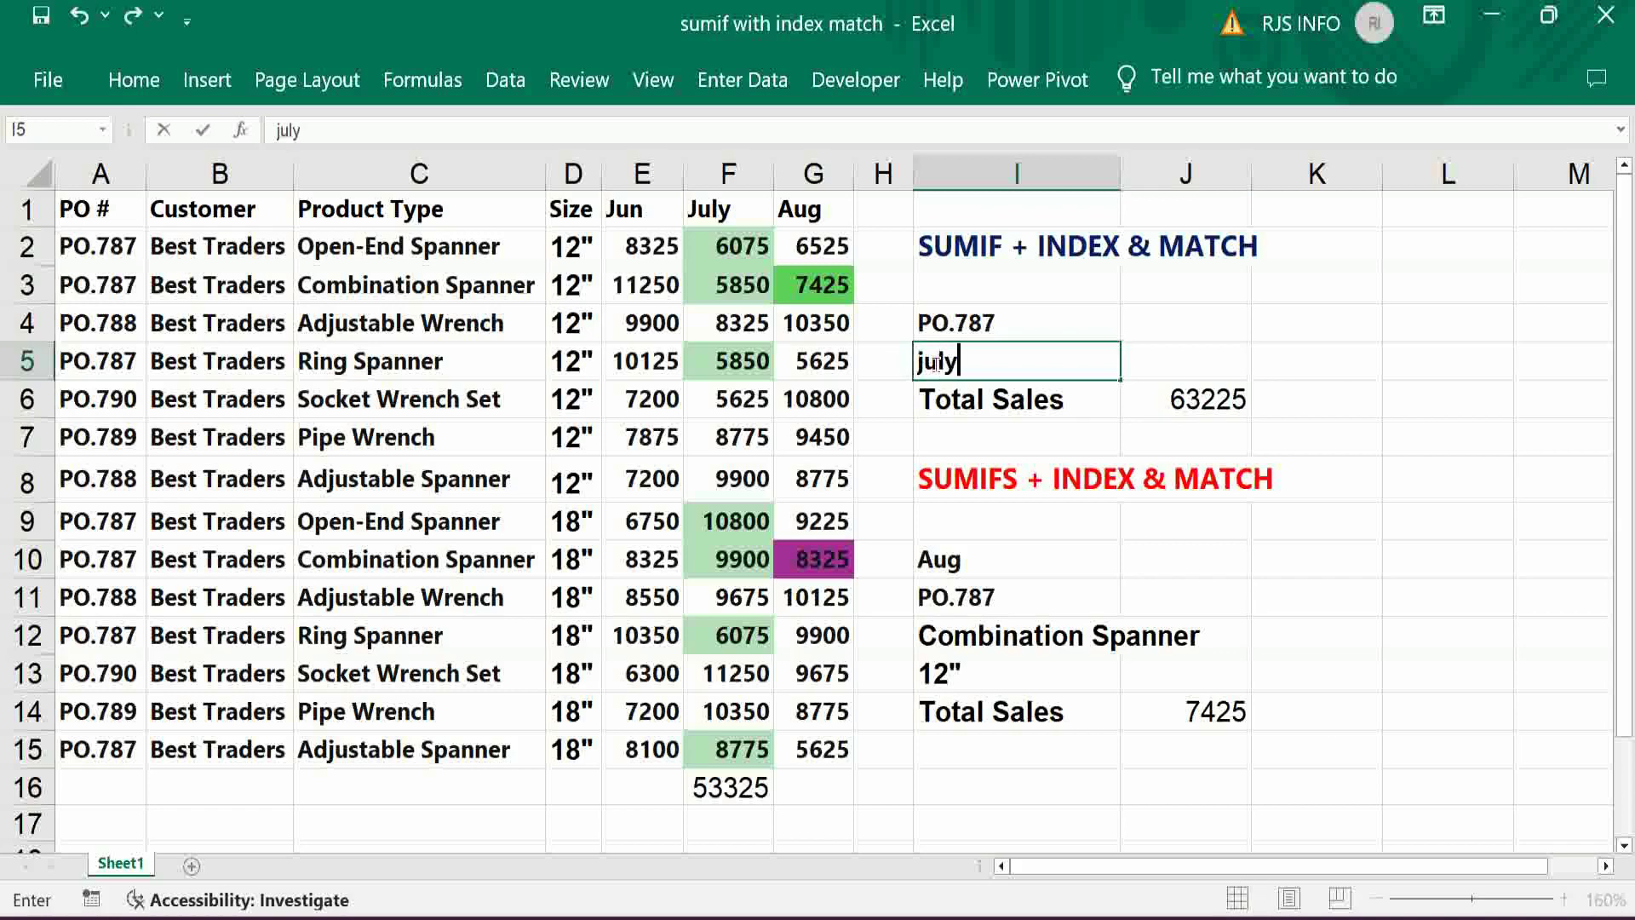
key("Tab")
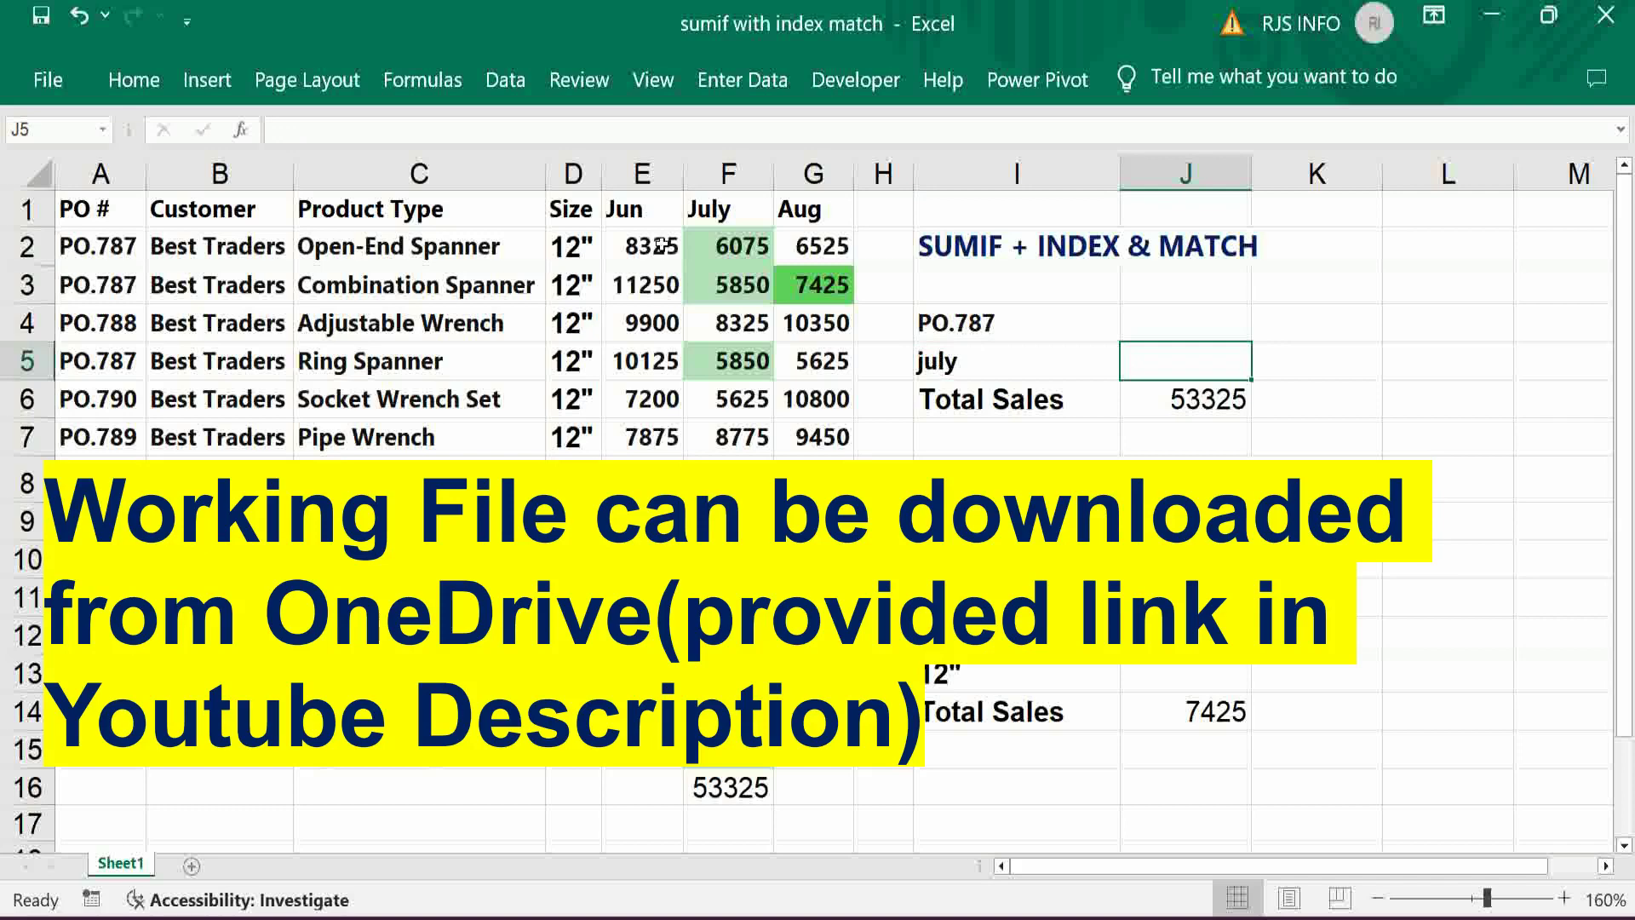
left_click_drag(669, 247, 647, 673)
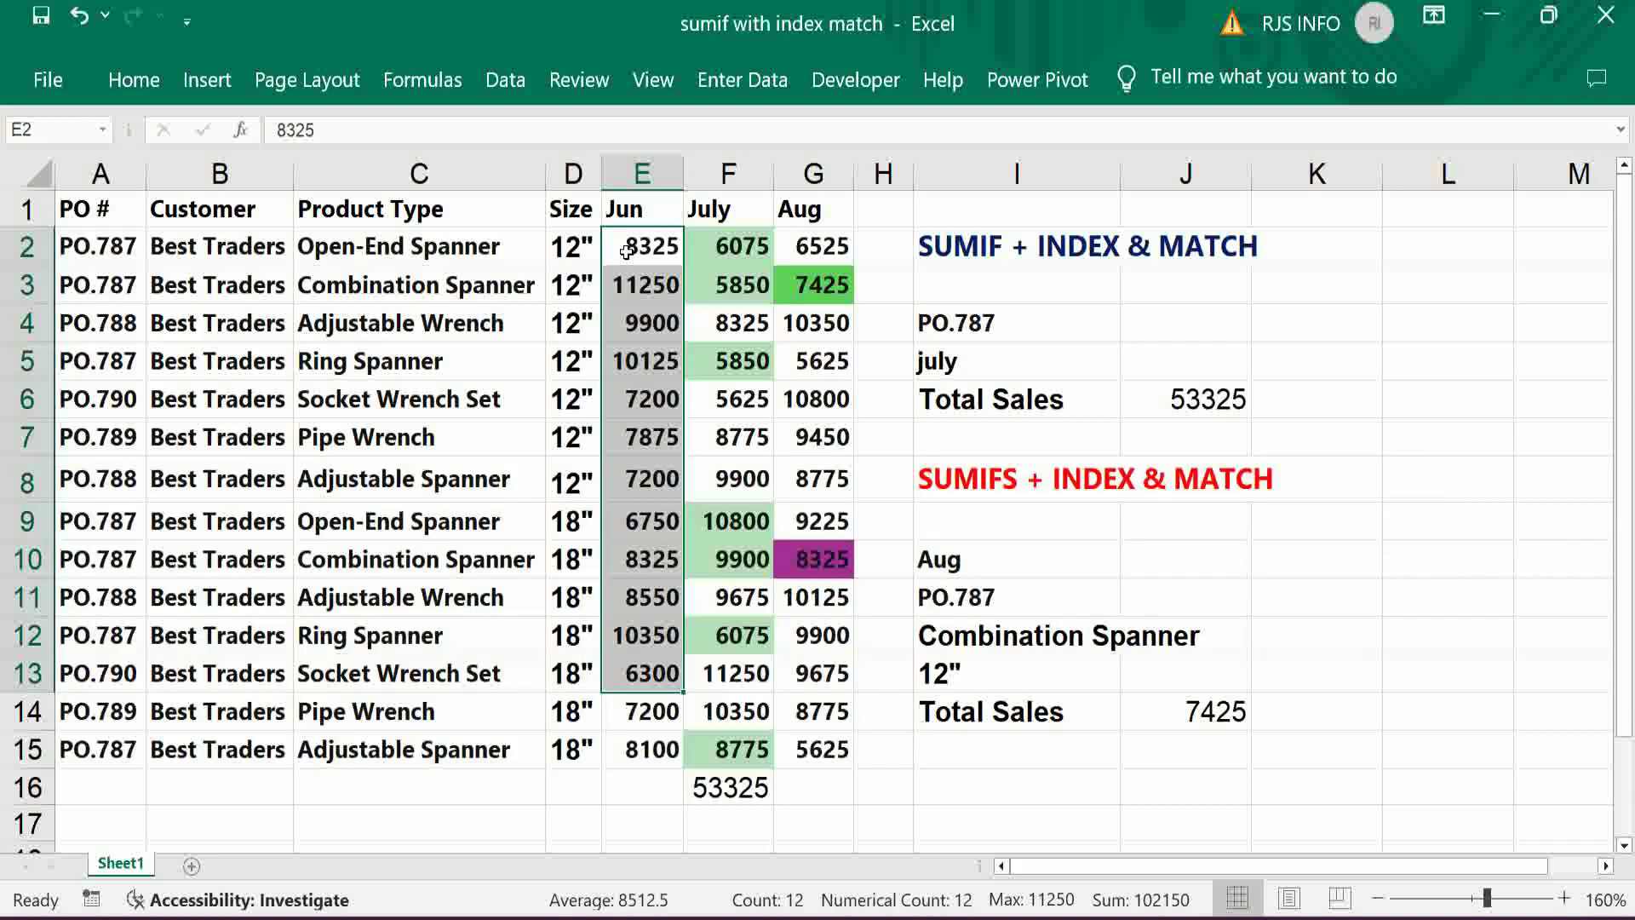
Delete the old Total Sales formula in J6 and start typing =sumif( there
left_click(1213, 400)
key("Delete")
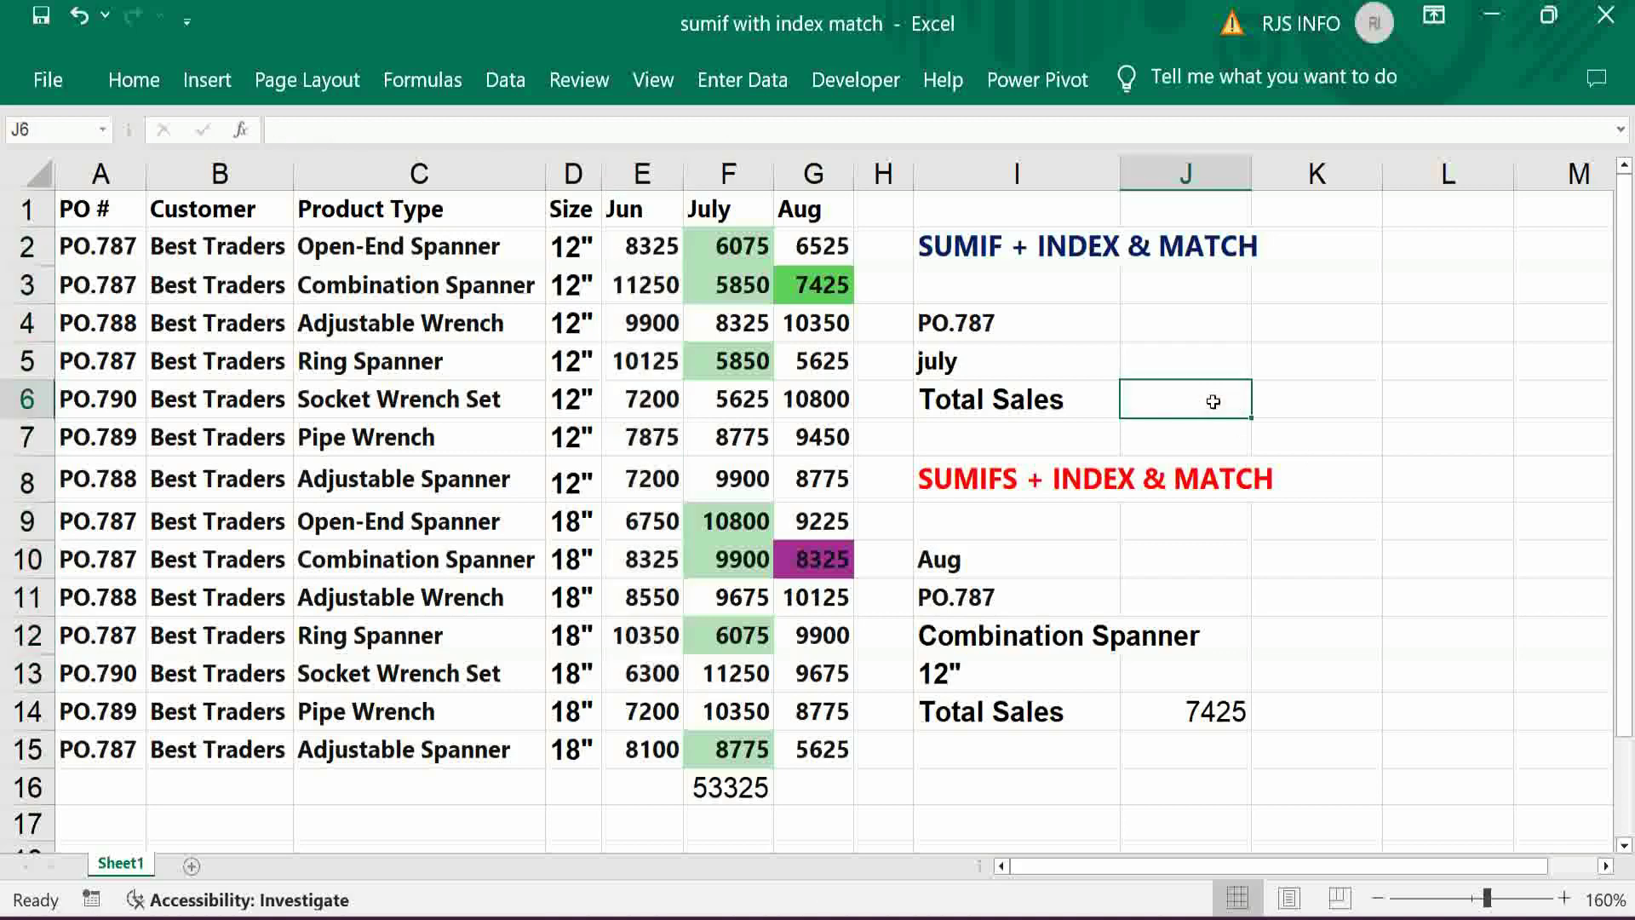
type("=sumif")
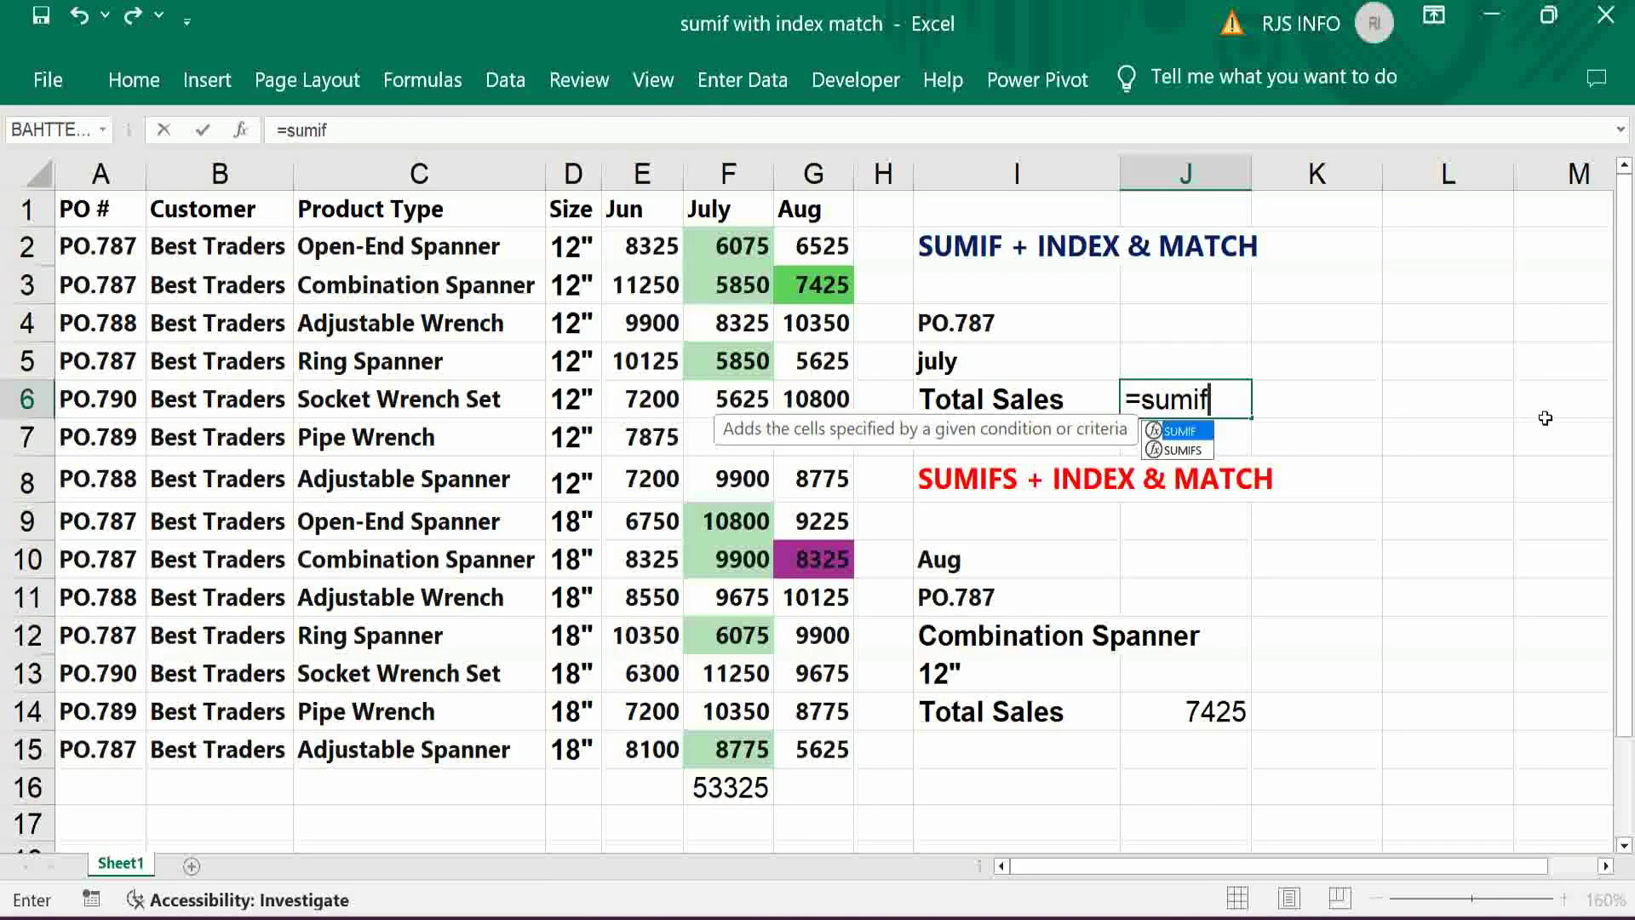
type("(")
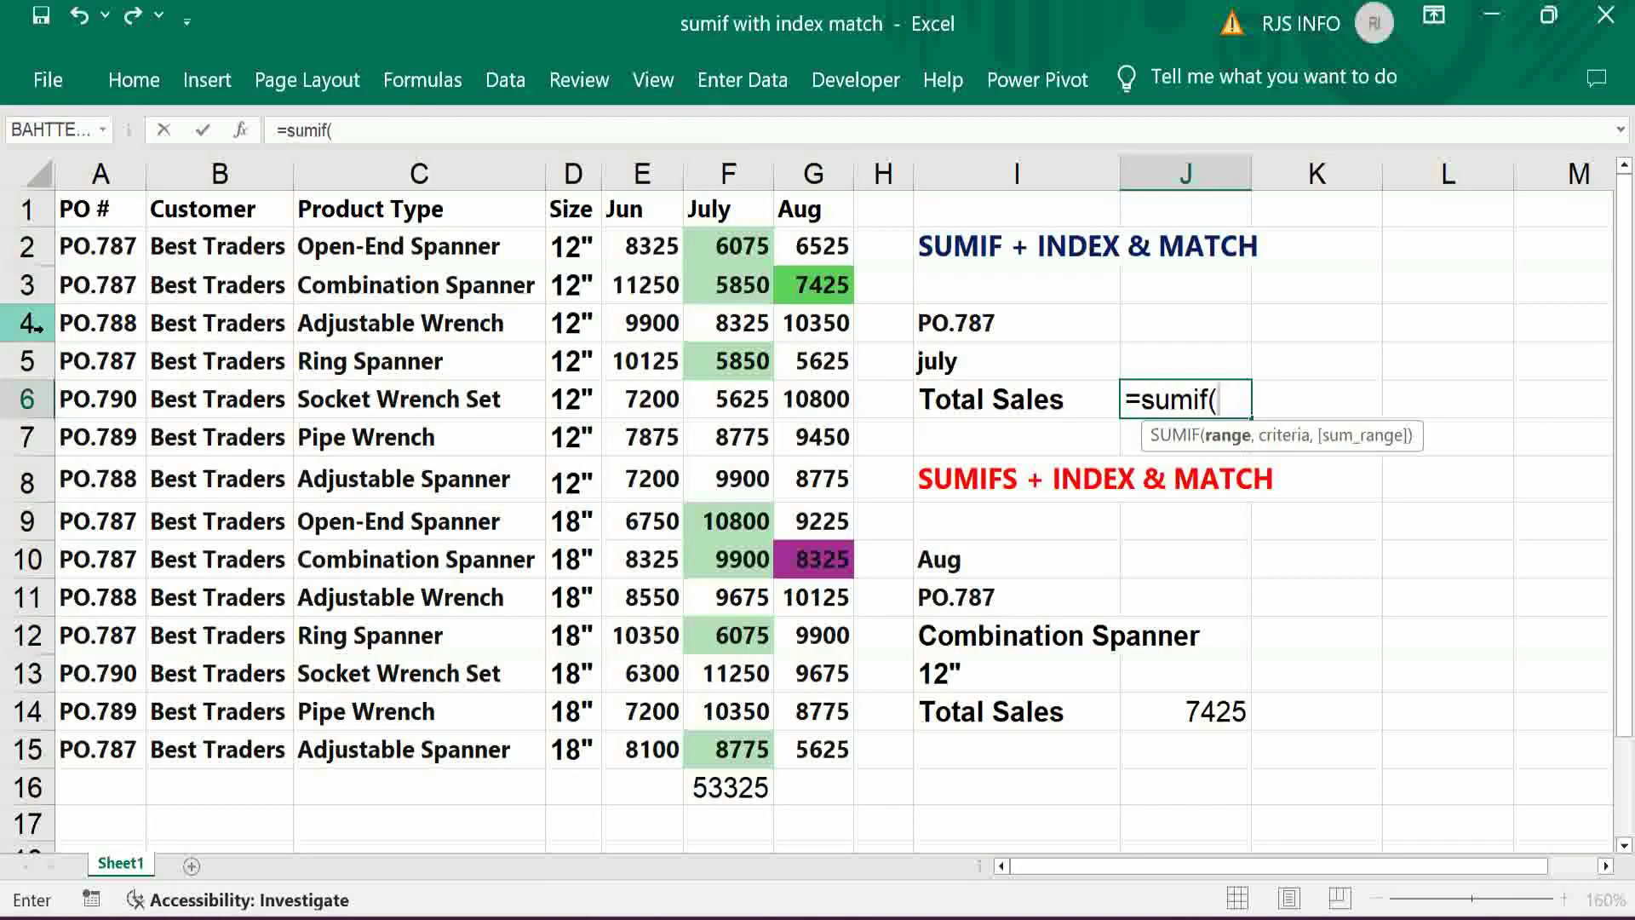
Give the SUMIF the range $A$2:$A$15 and criteria I4, then begin INDEX( as the sum range
left_click_drag(98, 244, 111, 758)
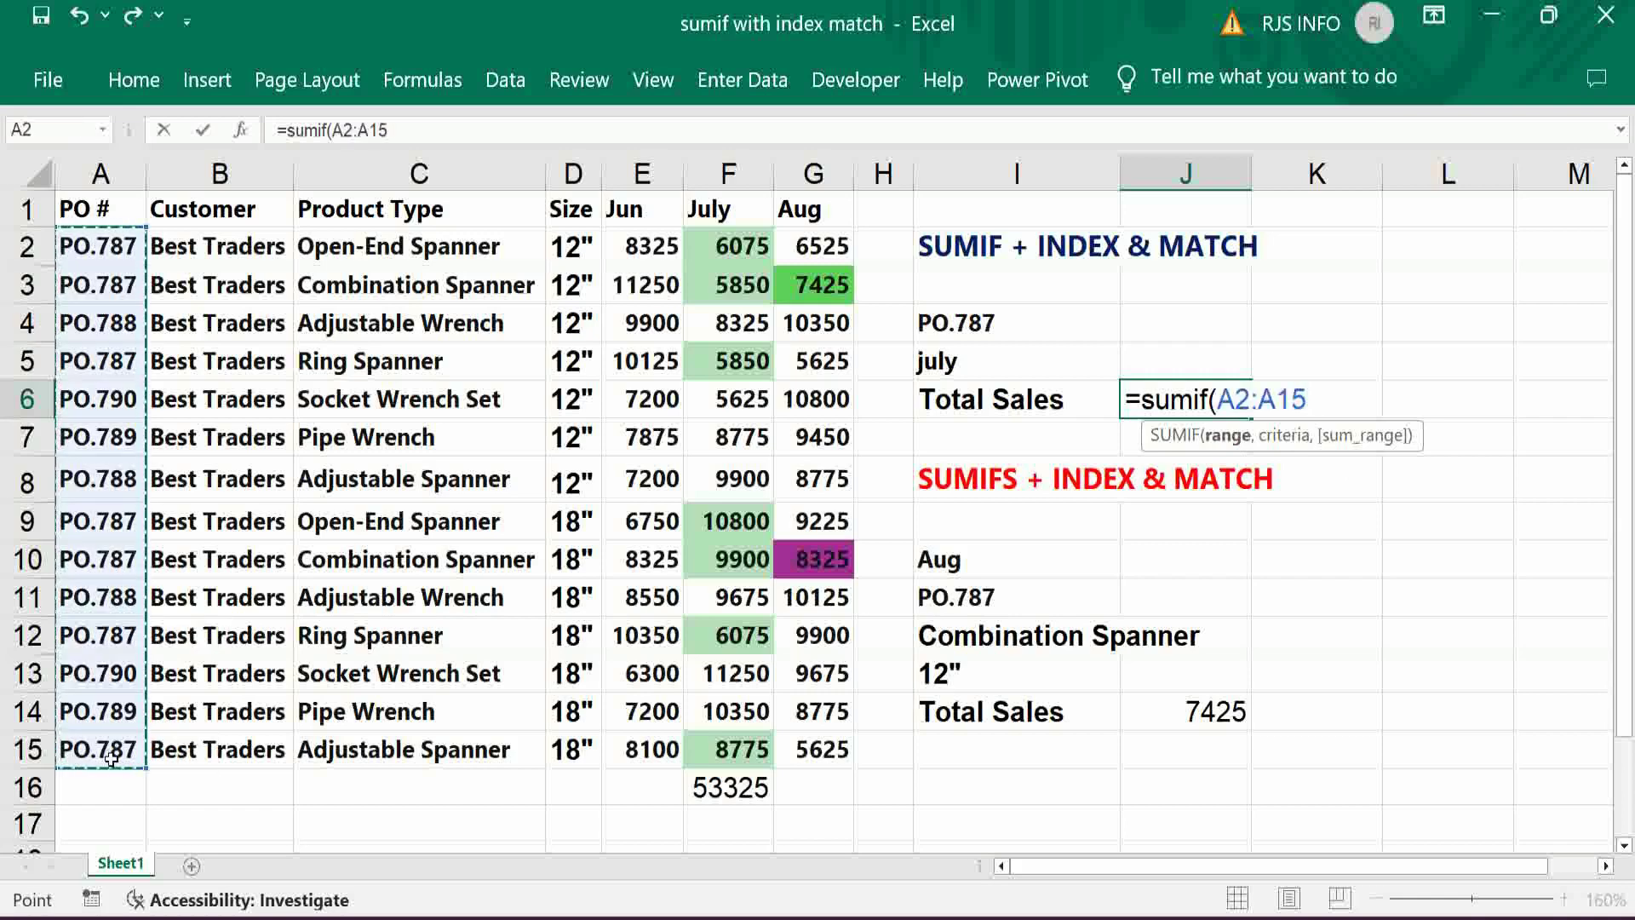
key("F4")
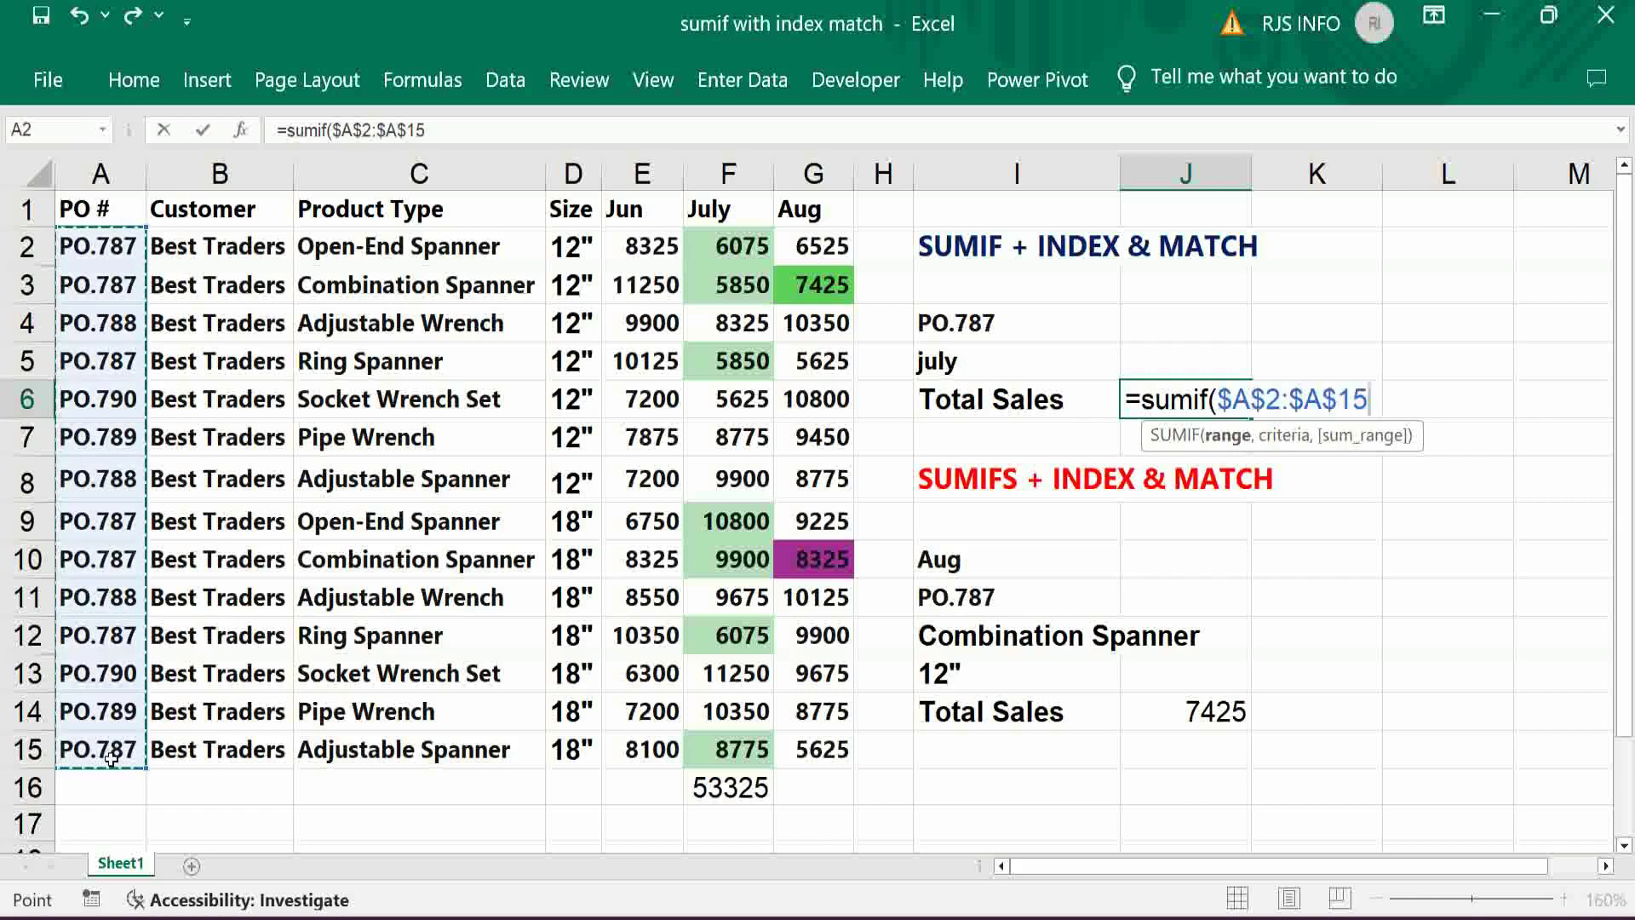
type(",")
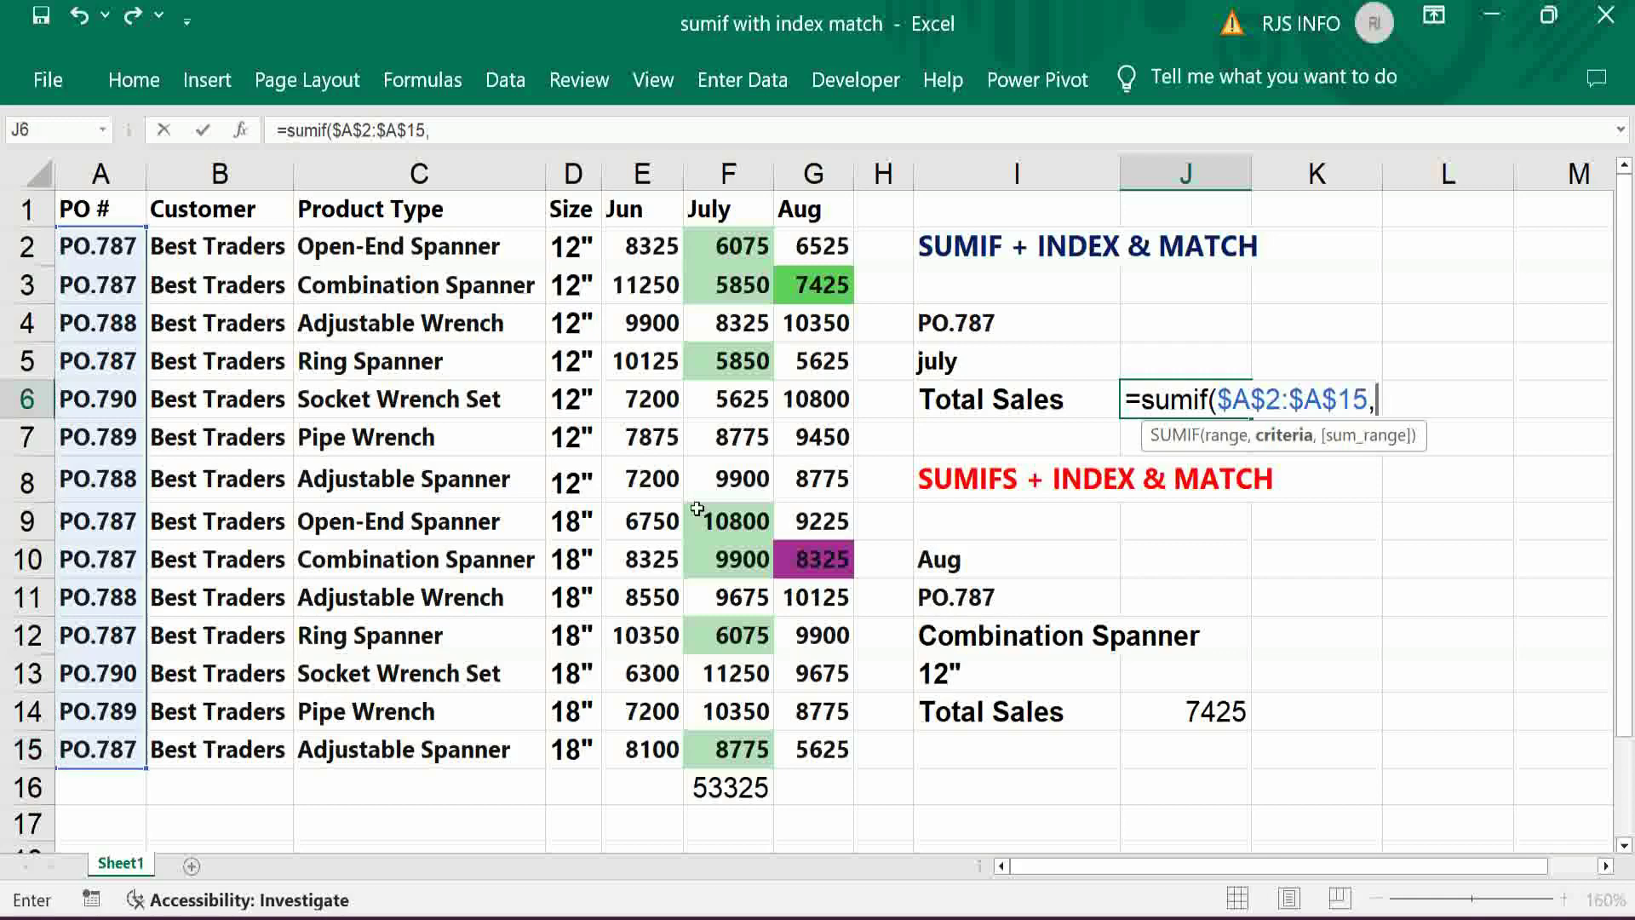
left_click(977, 322)
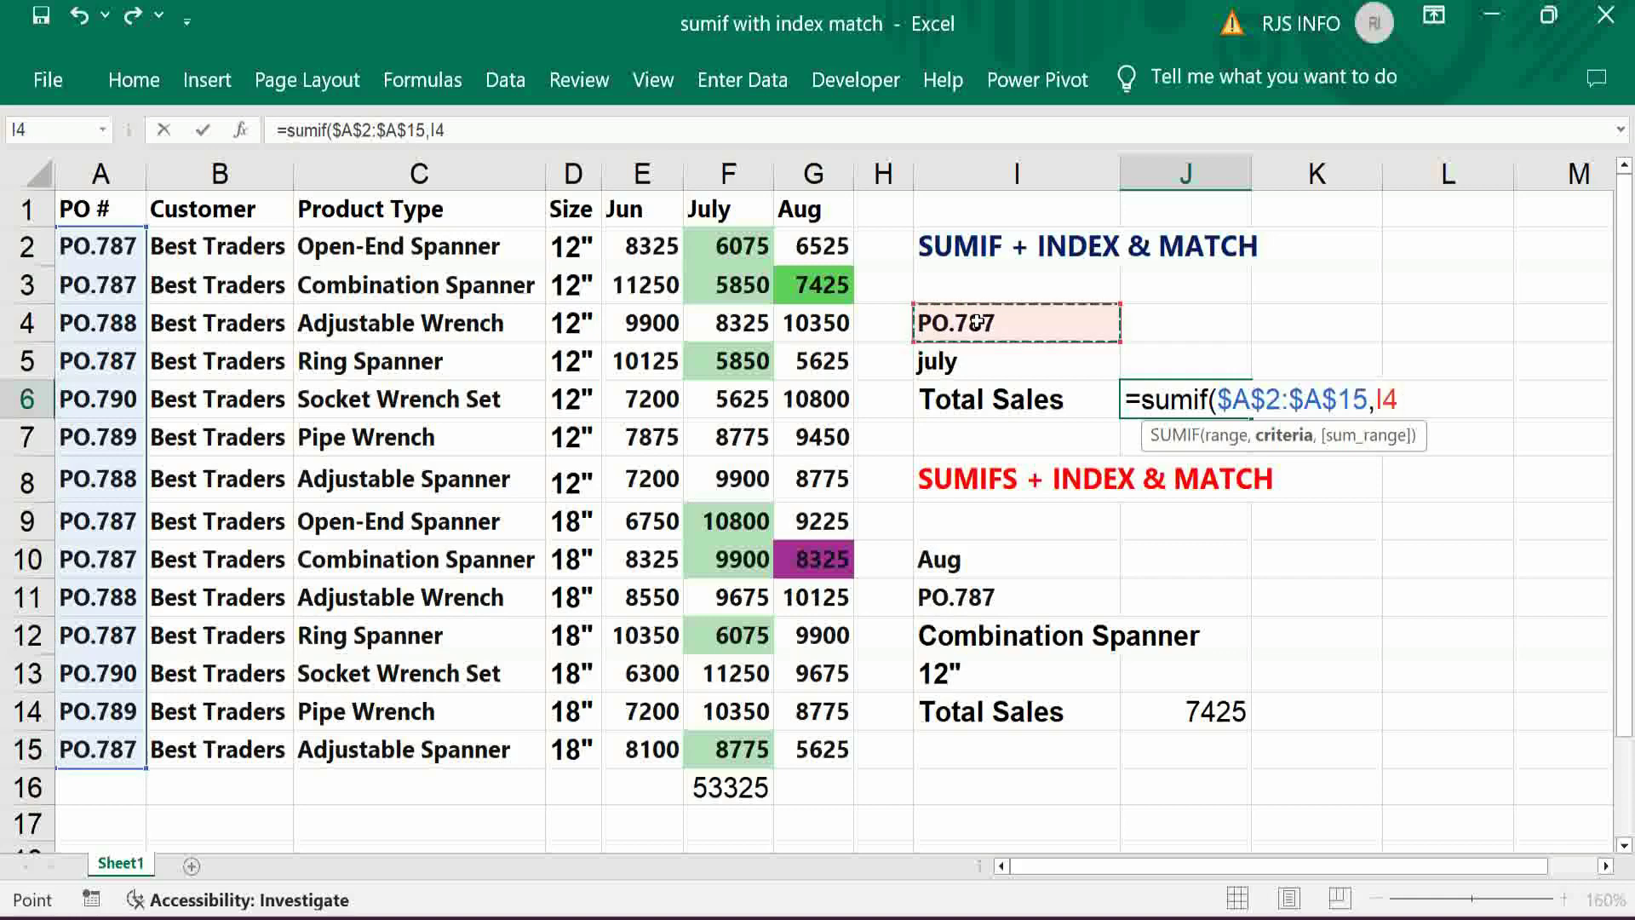
type(",")
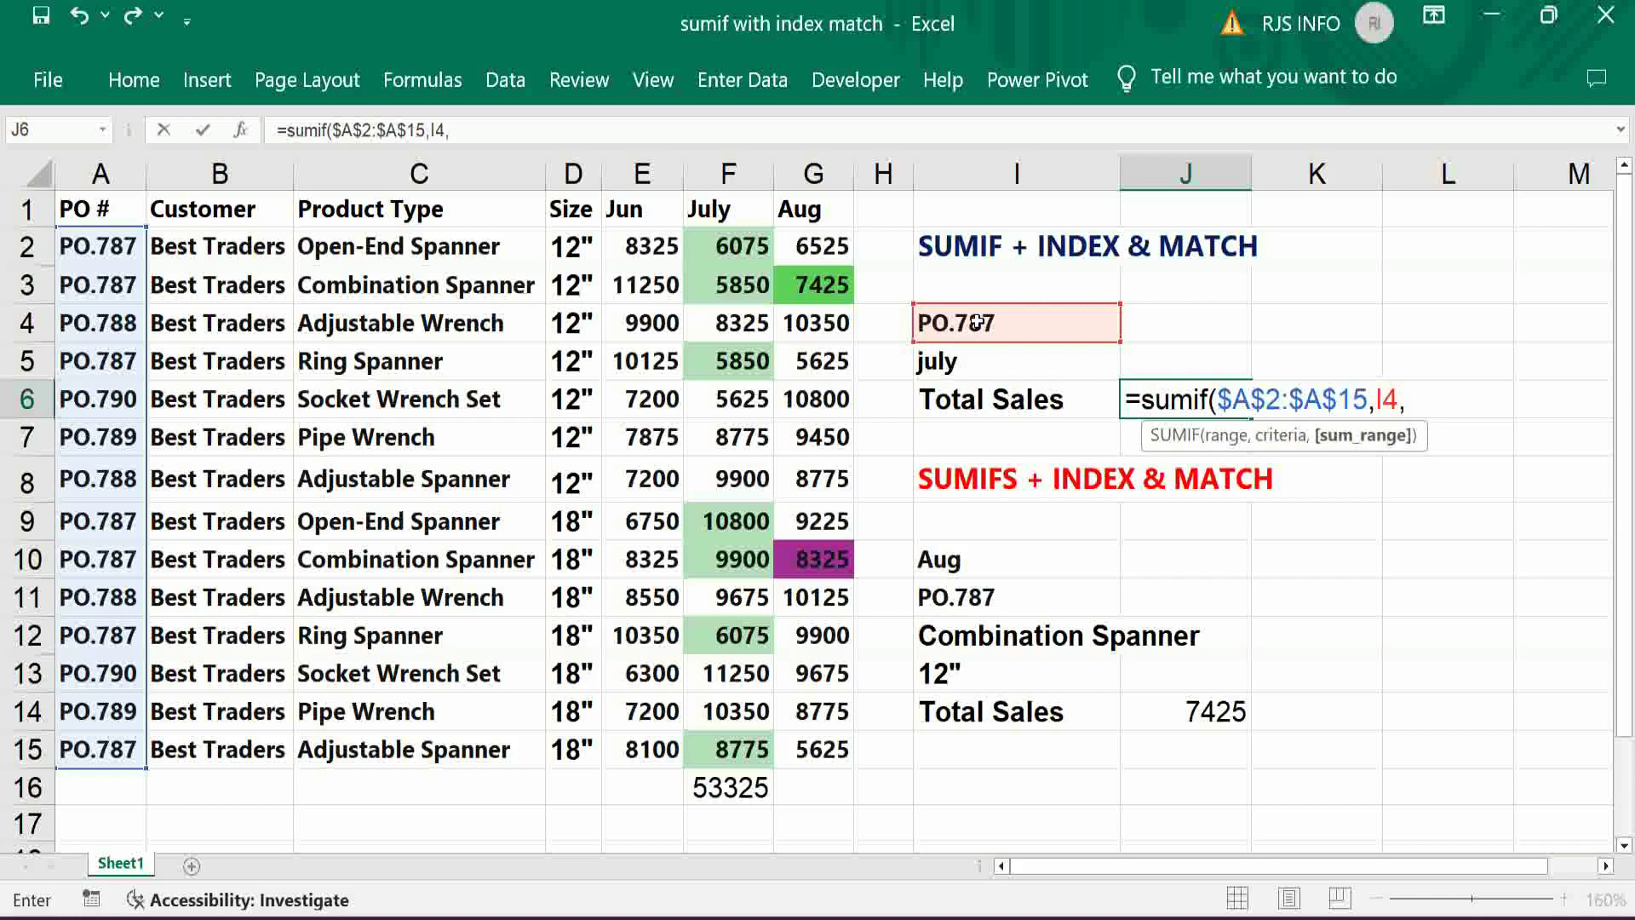
key("Caps_Lock")
type("INDE")
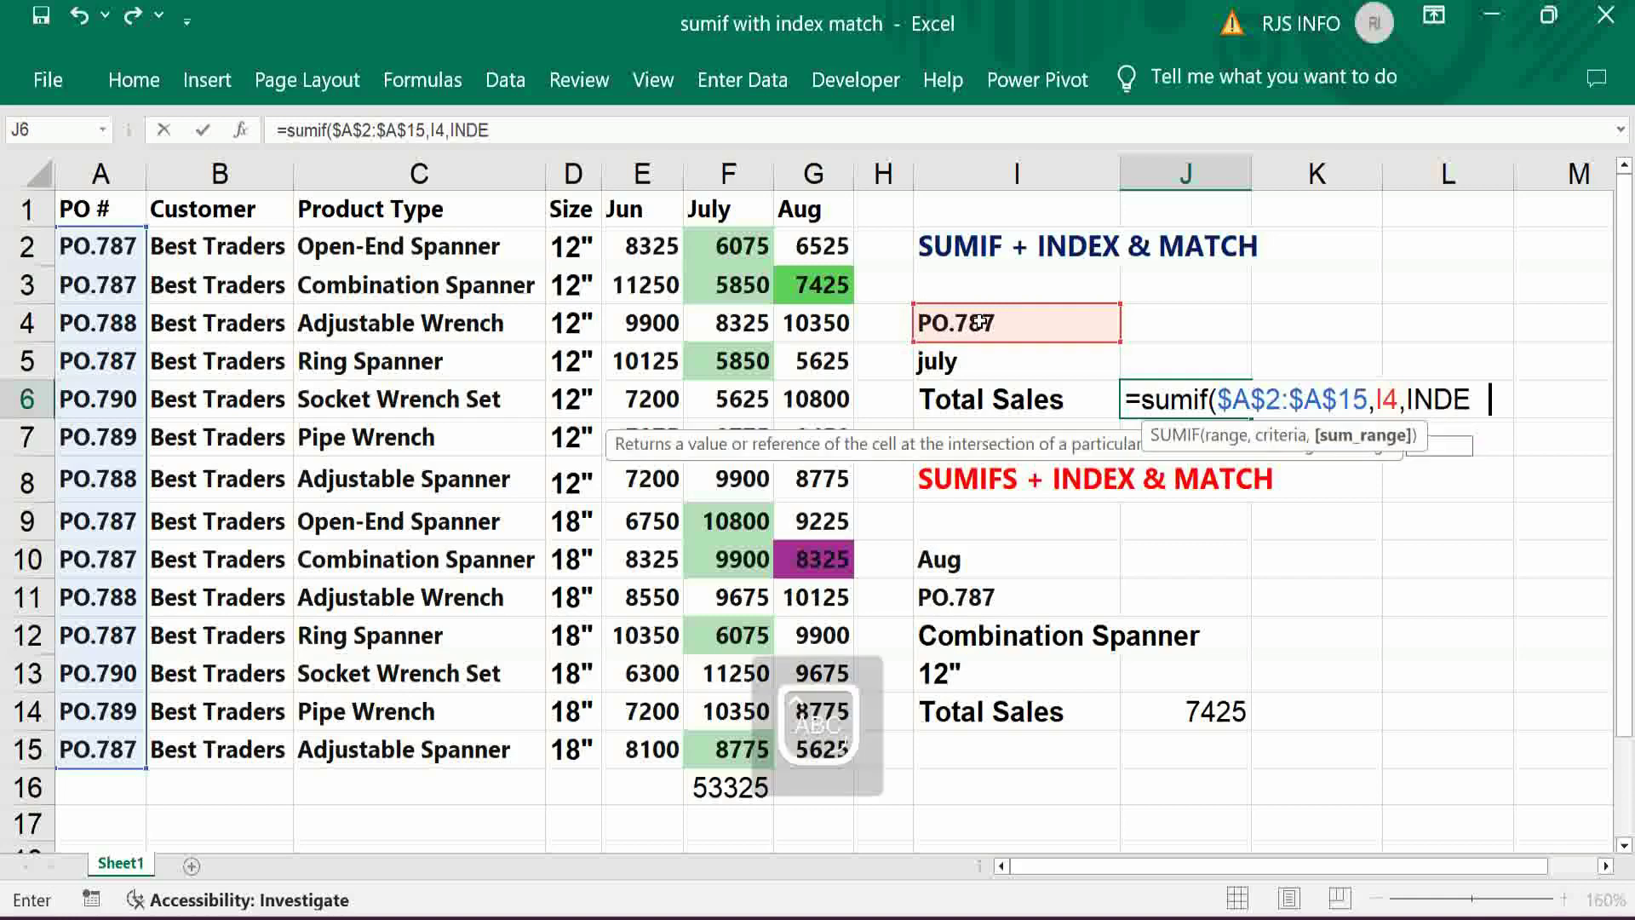
type("X(")
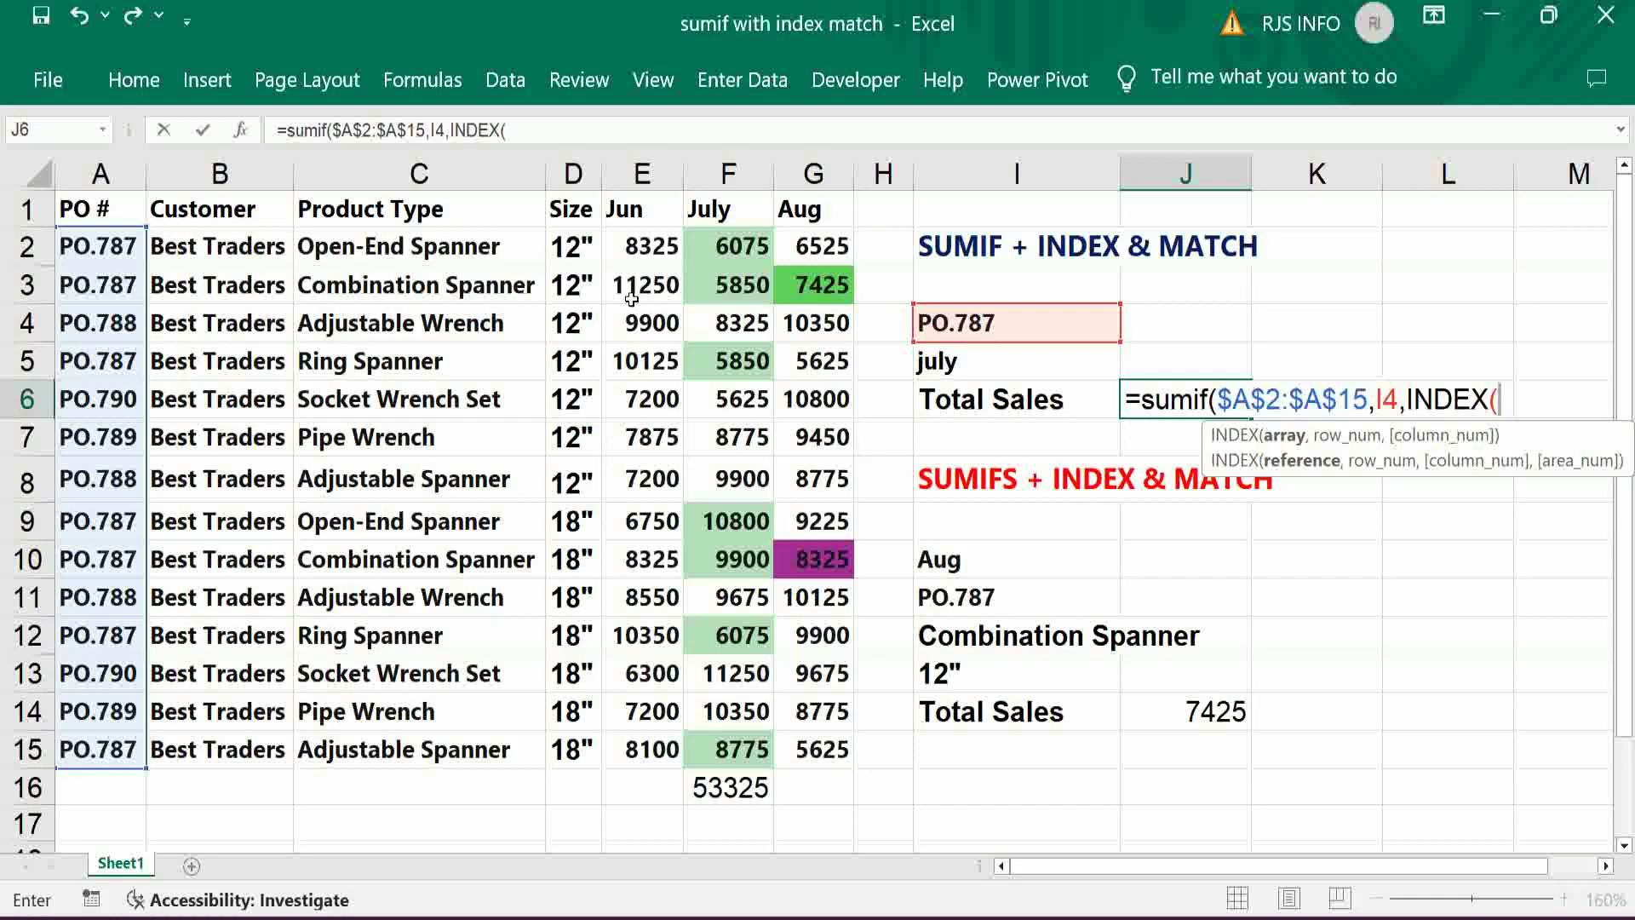
Finish the sum range as INDEX($E$2:$G$15,0,MATCH(I5,$E$1:$G$1,0)) and commit J6, showing 53325
left_click_drag(629, 247, 832, 743)
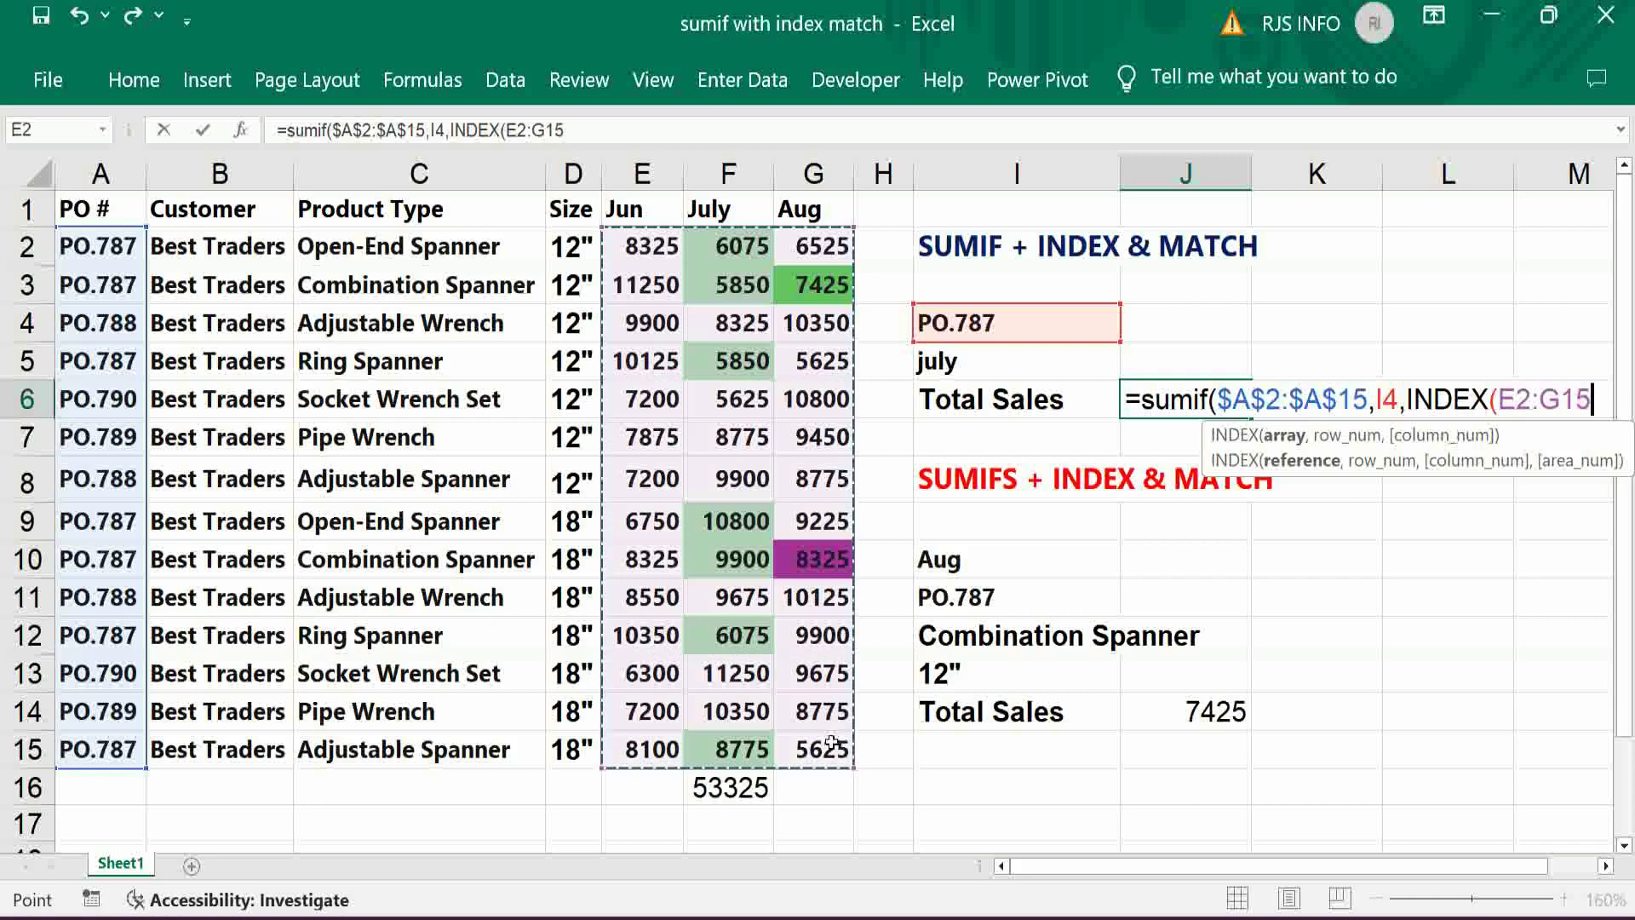
key("F4")
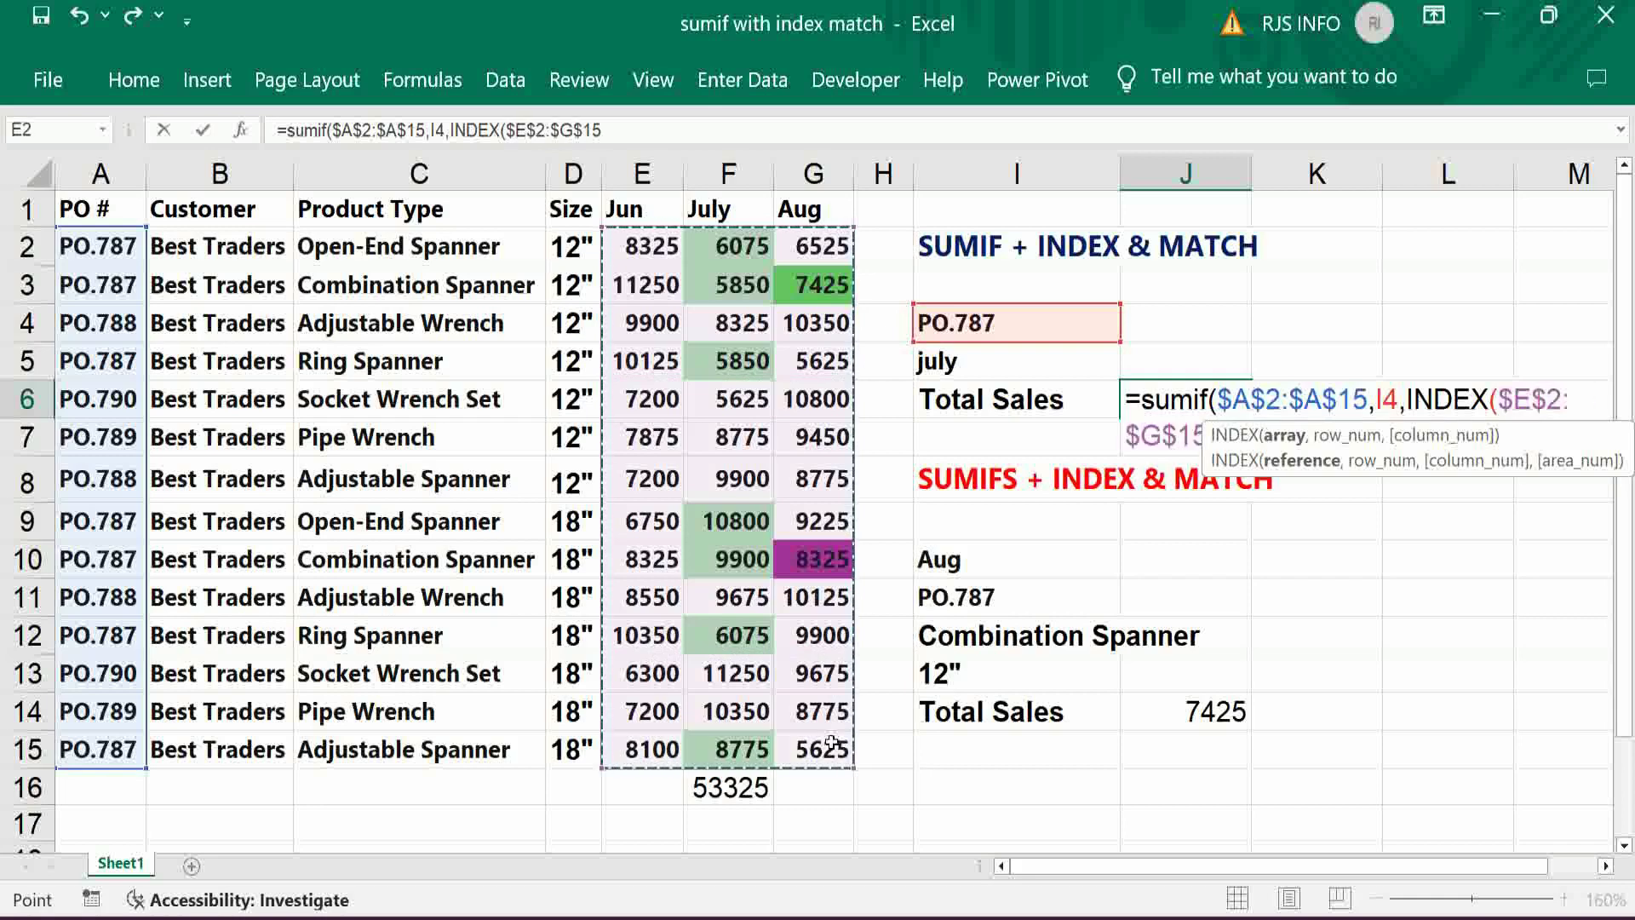
type(",")
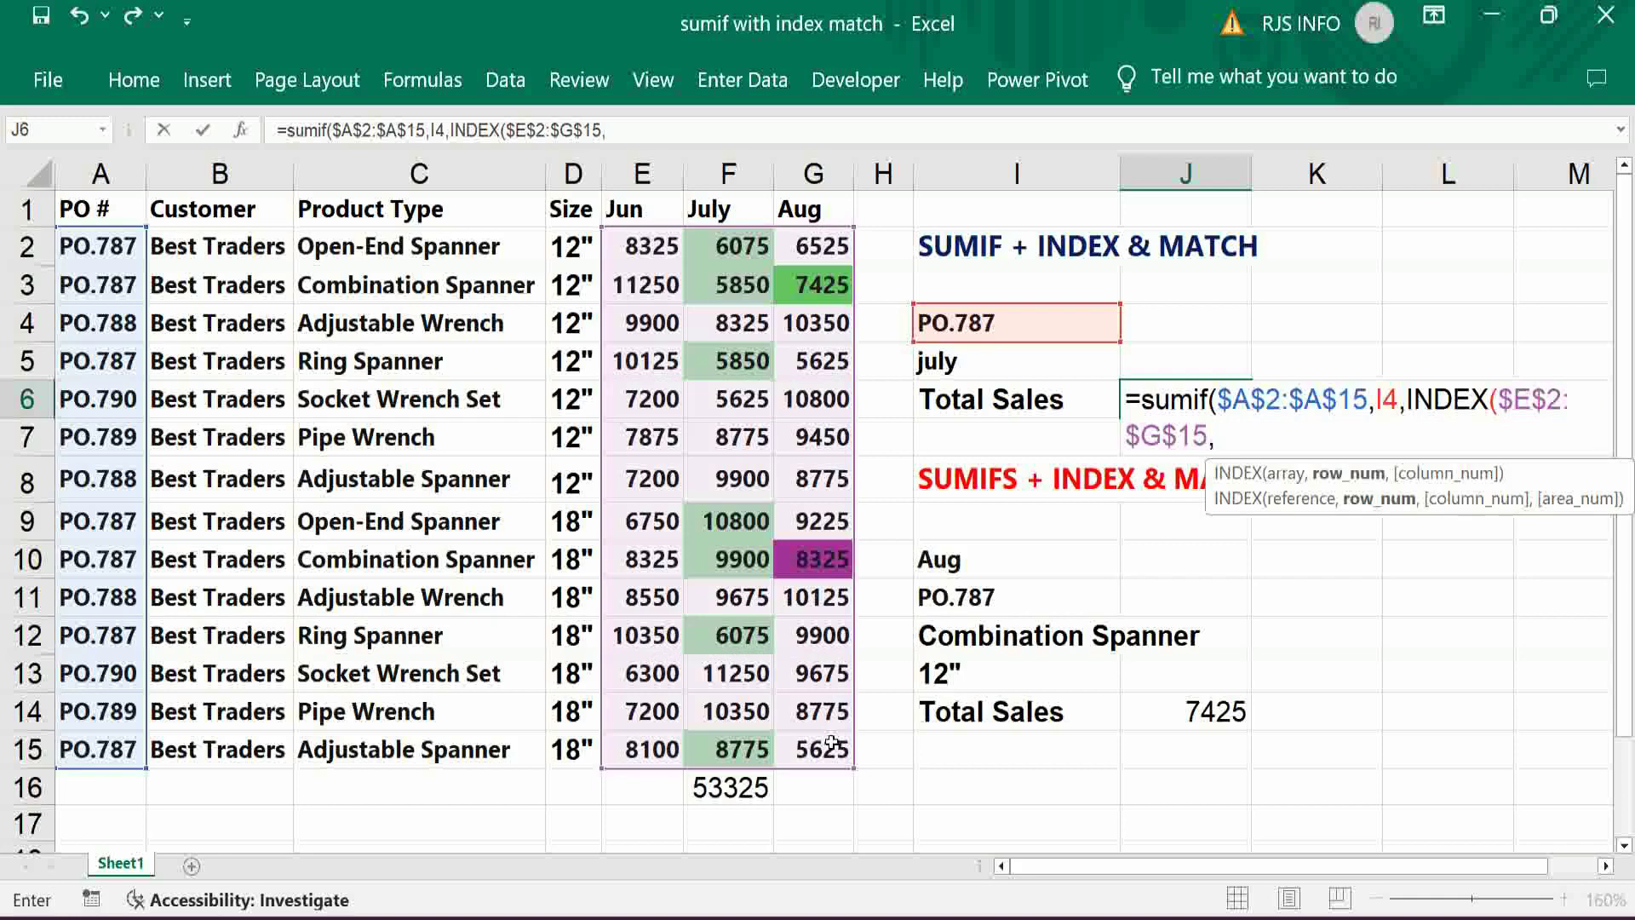
type("0,")
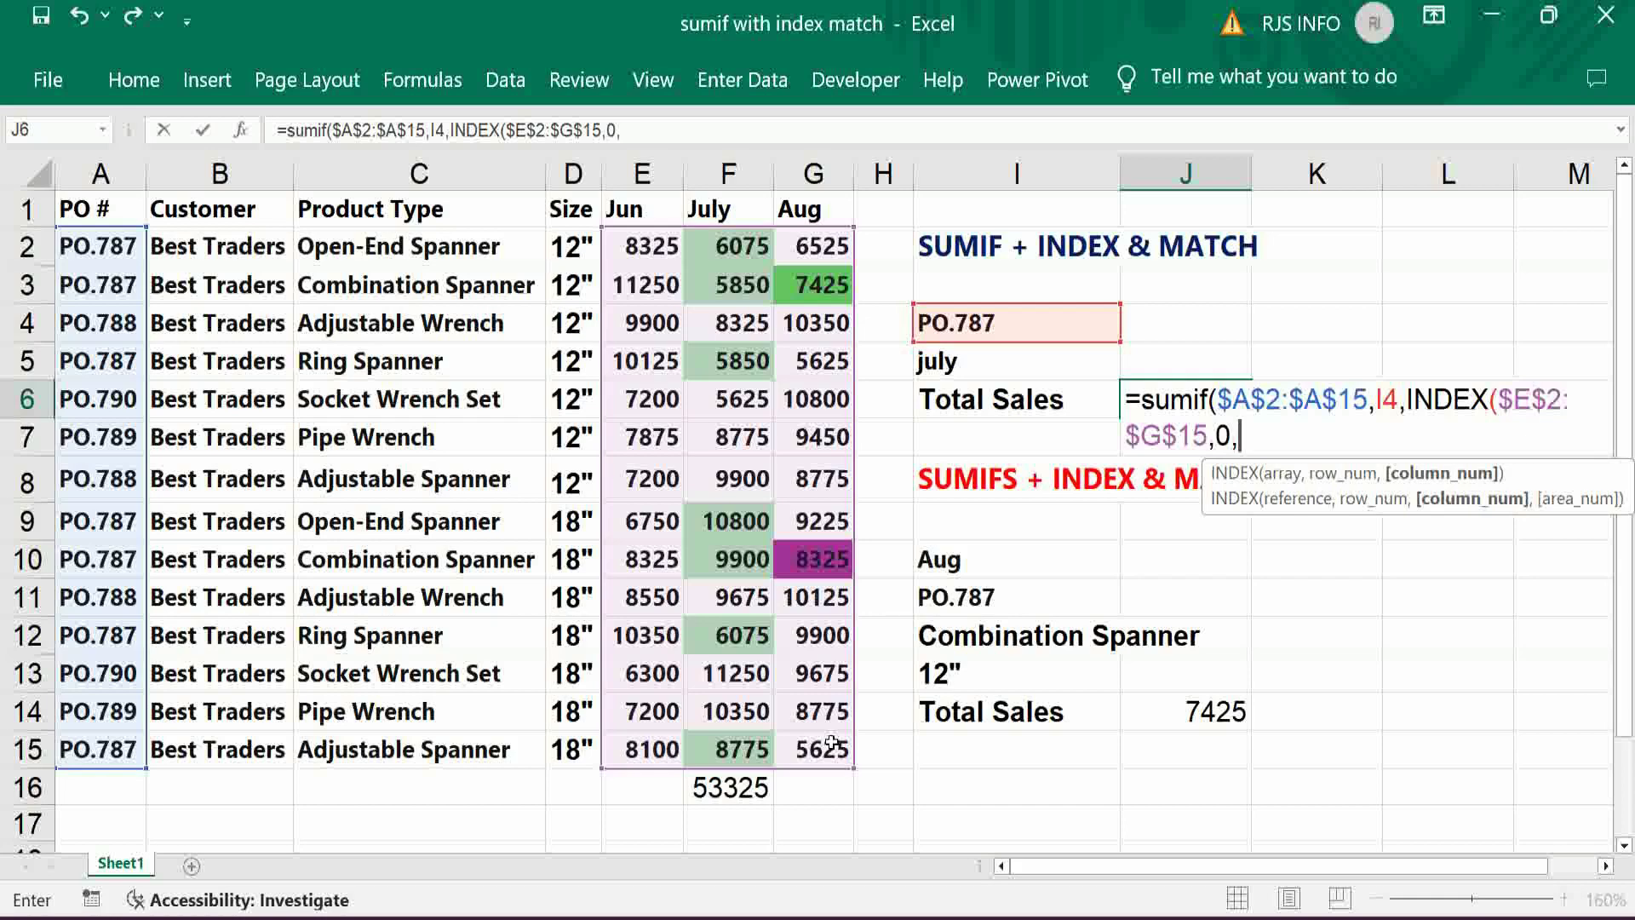
type("MATCH")
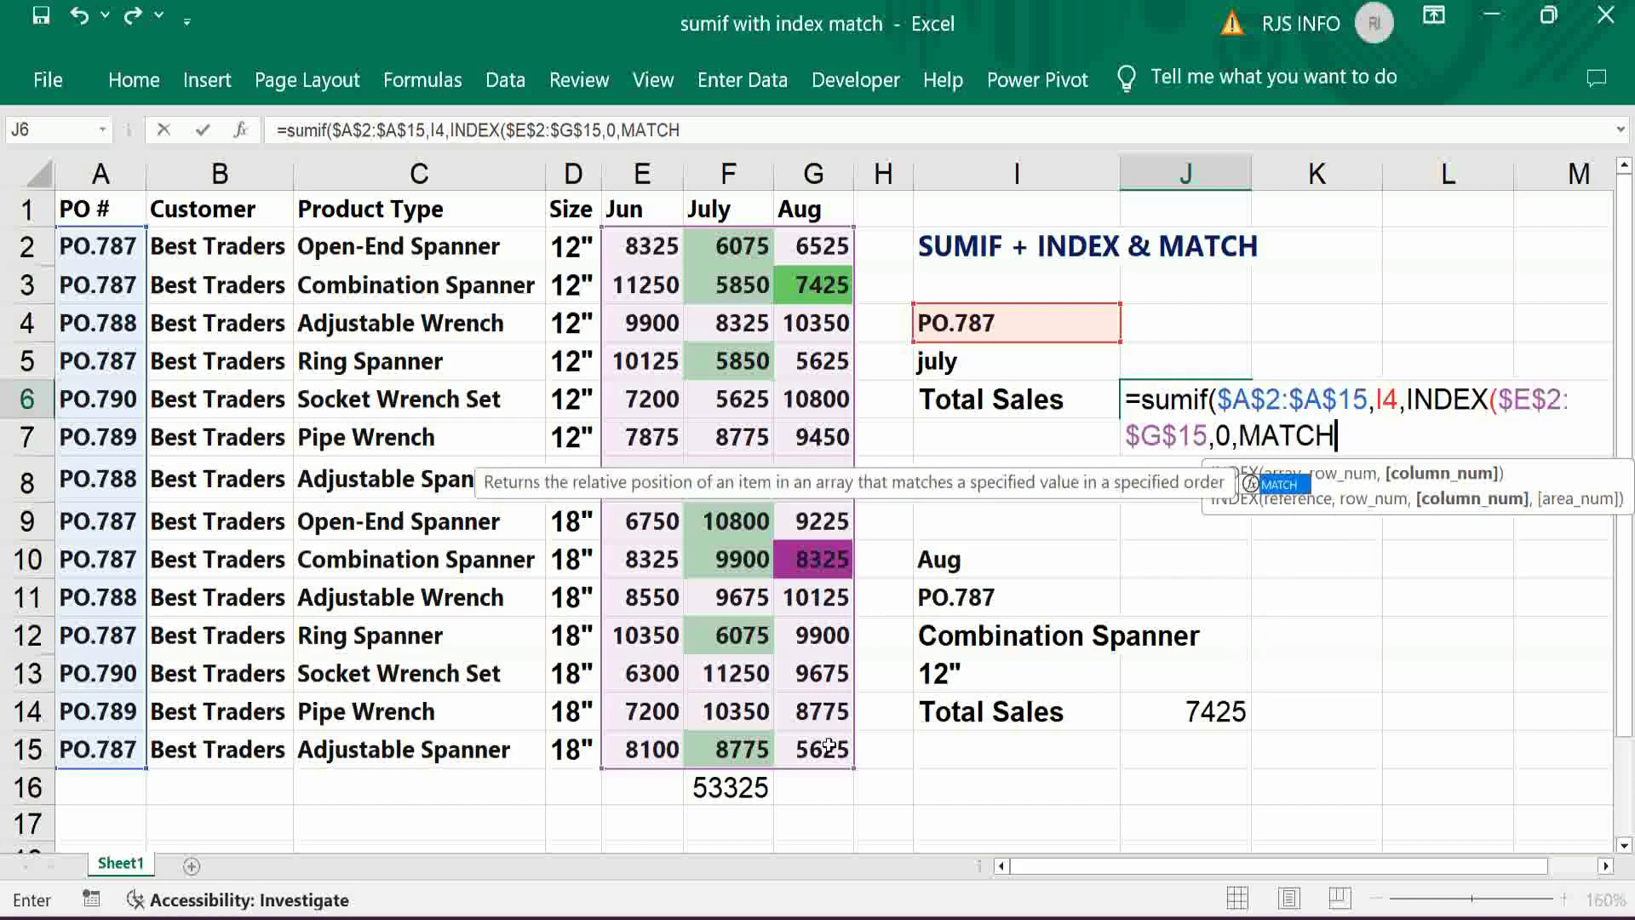
type("(")
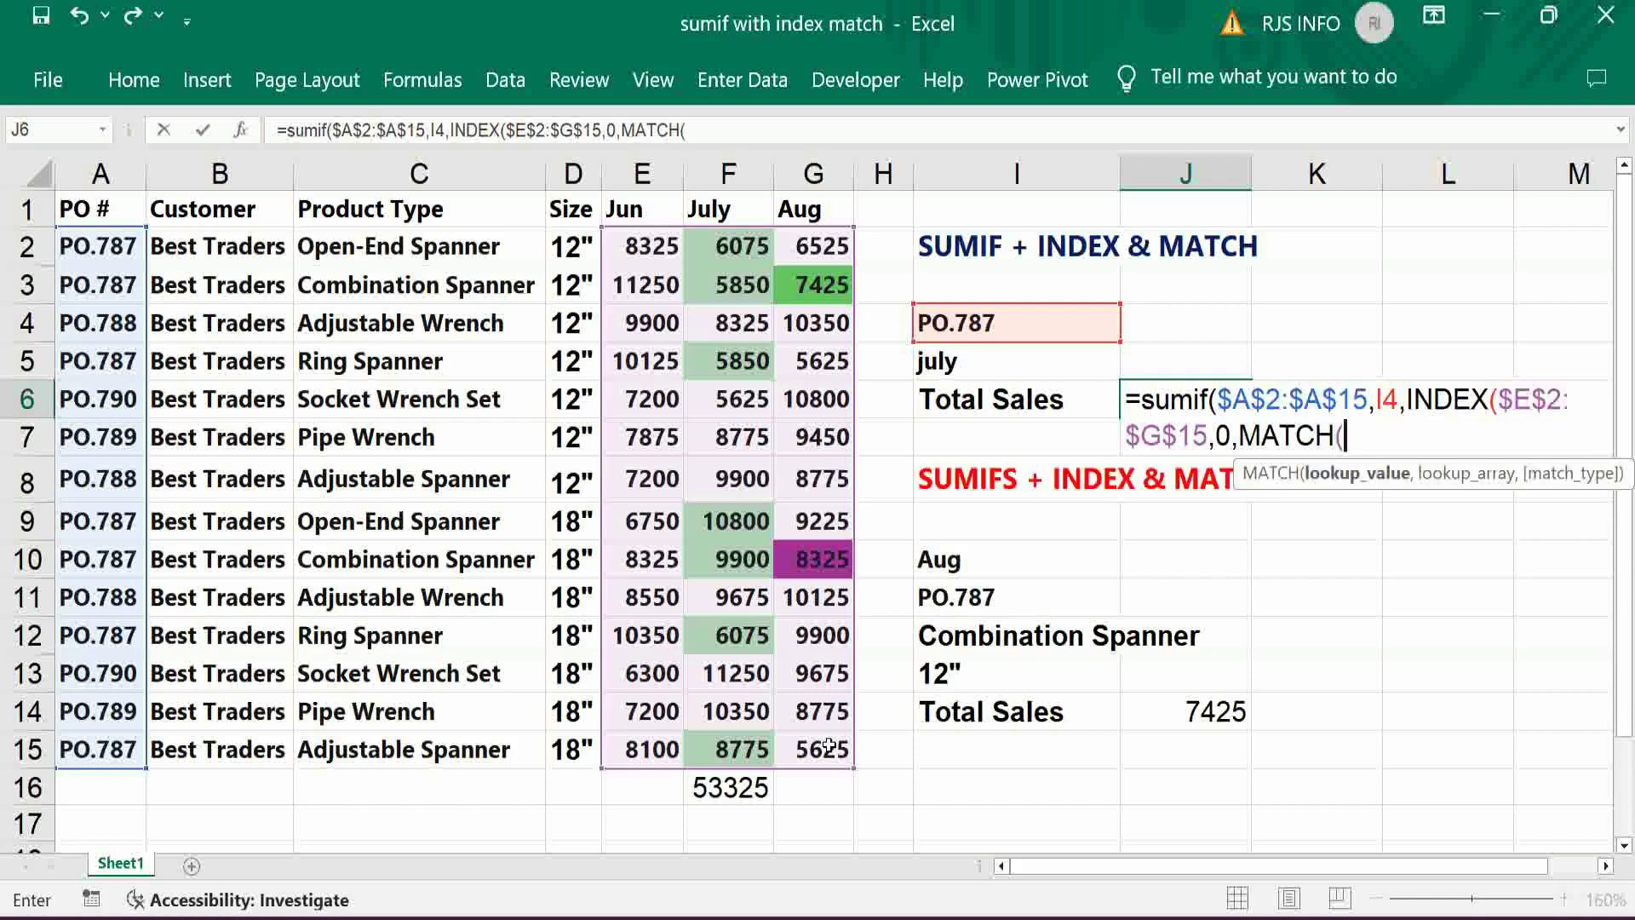
left_click(957, 362)
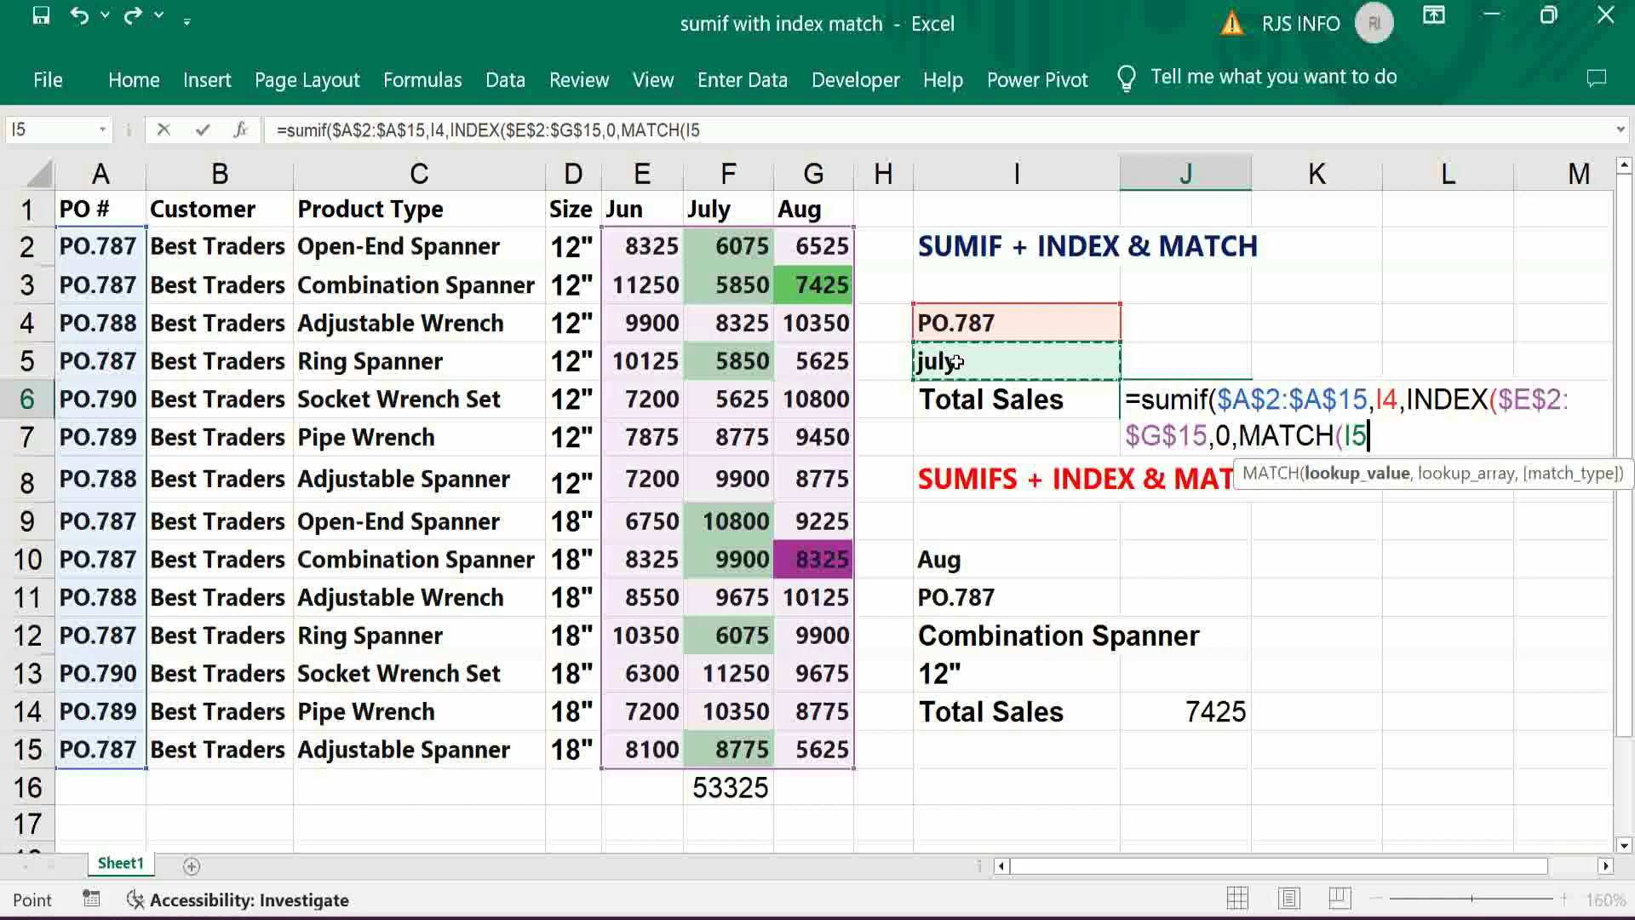
type(",")
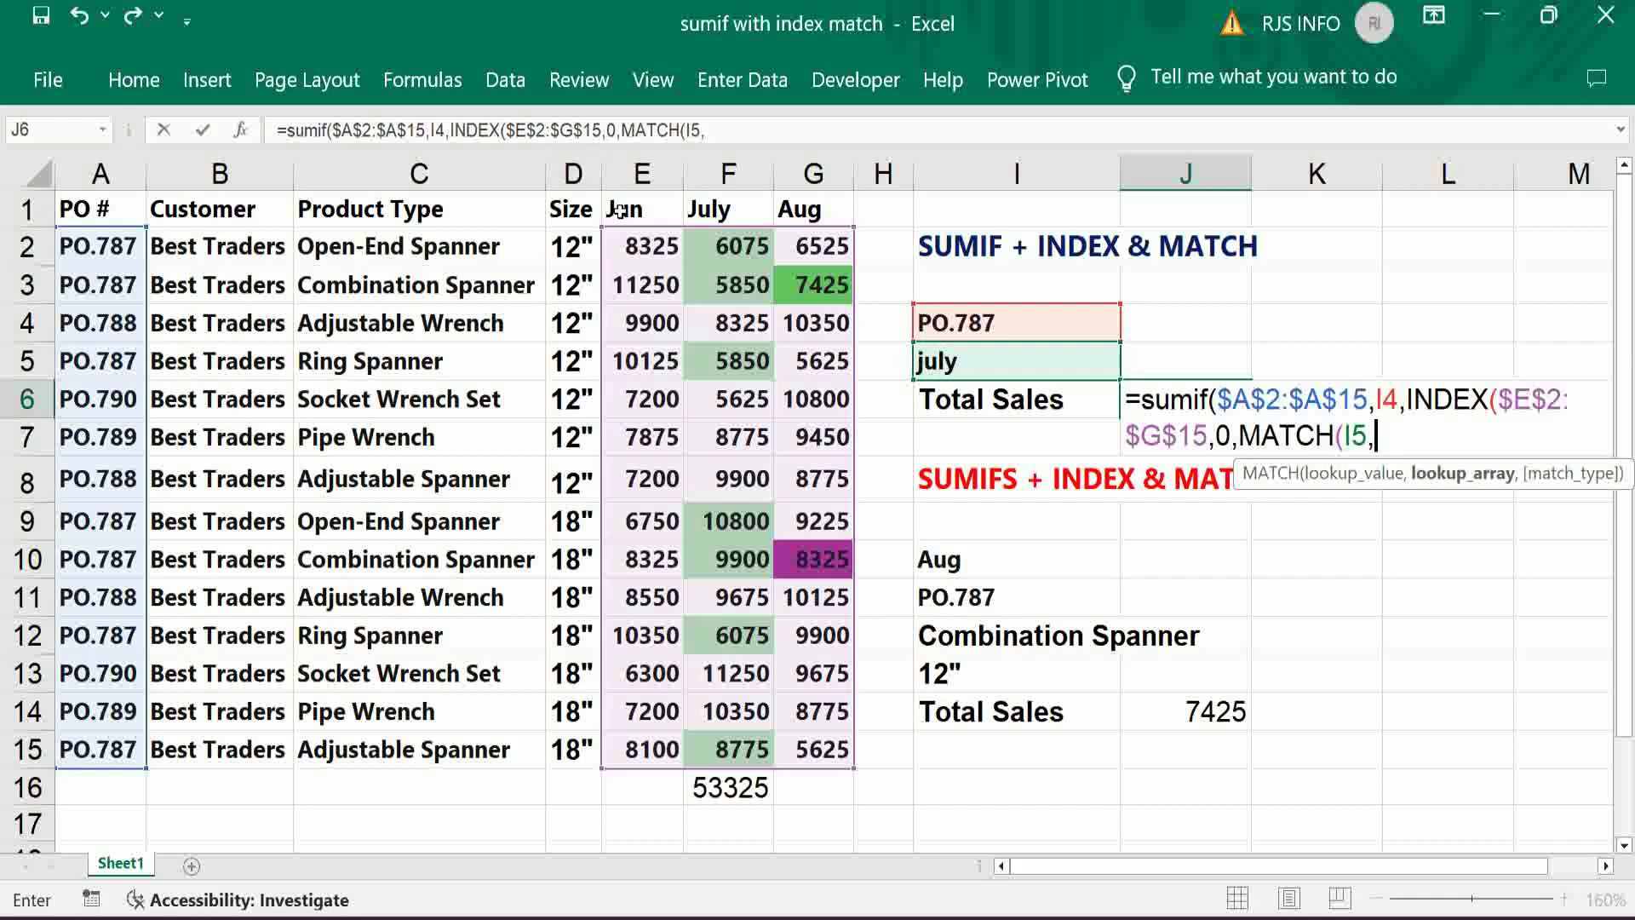
left_click_drag(620, 215, 801, 216)
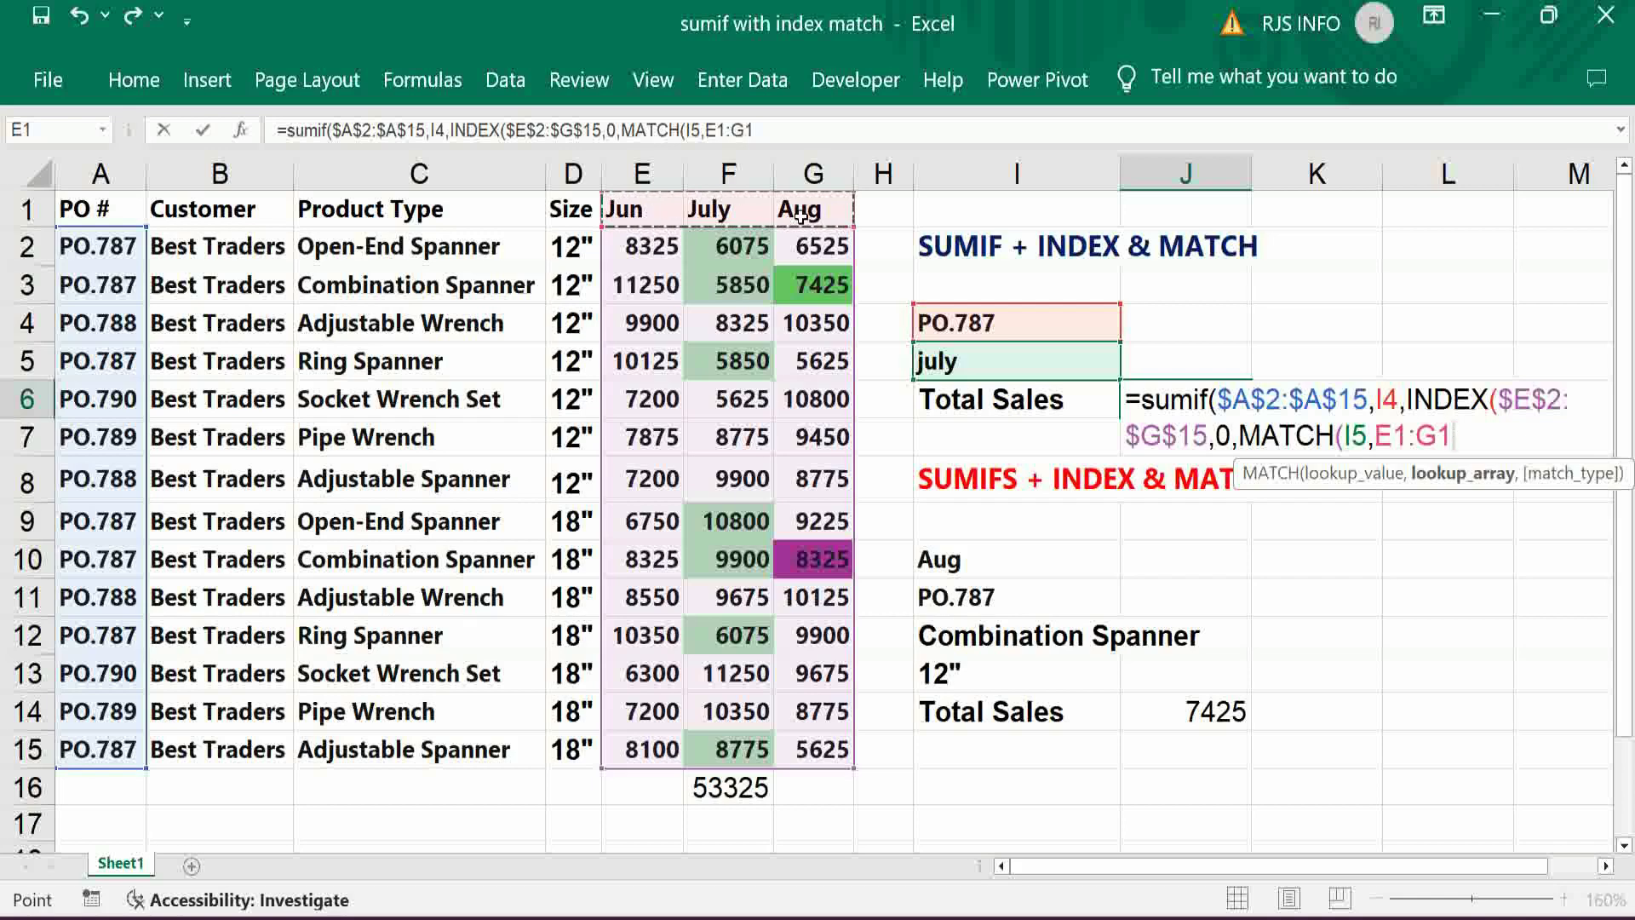
key("F4")
type(",")
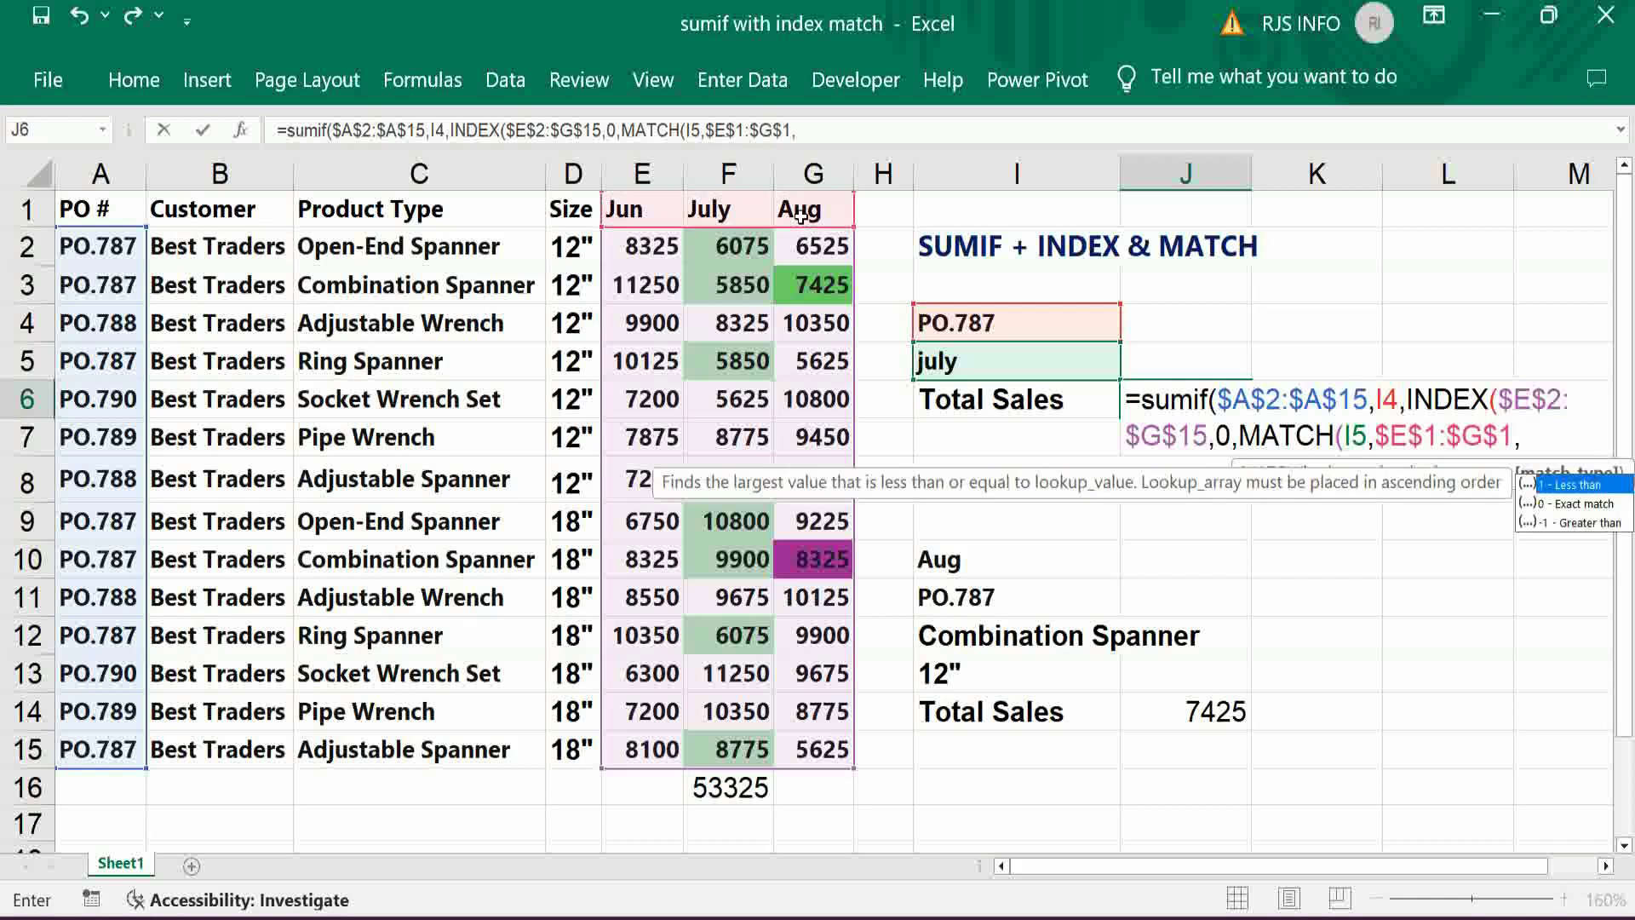
type("0))")
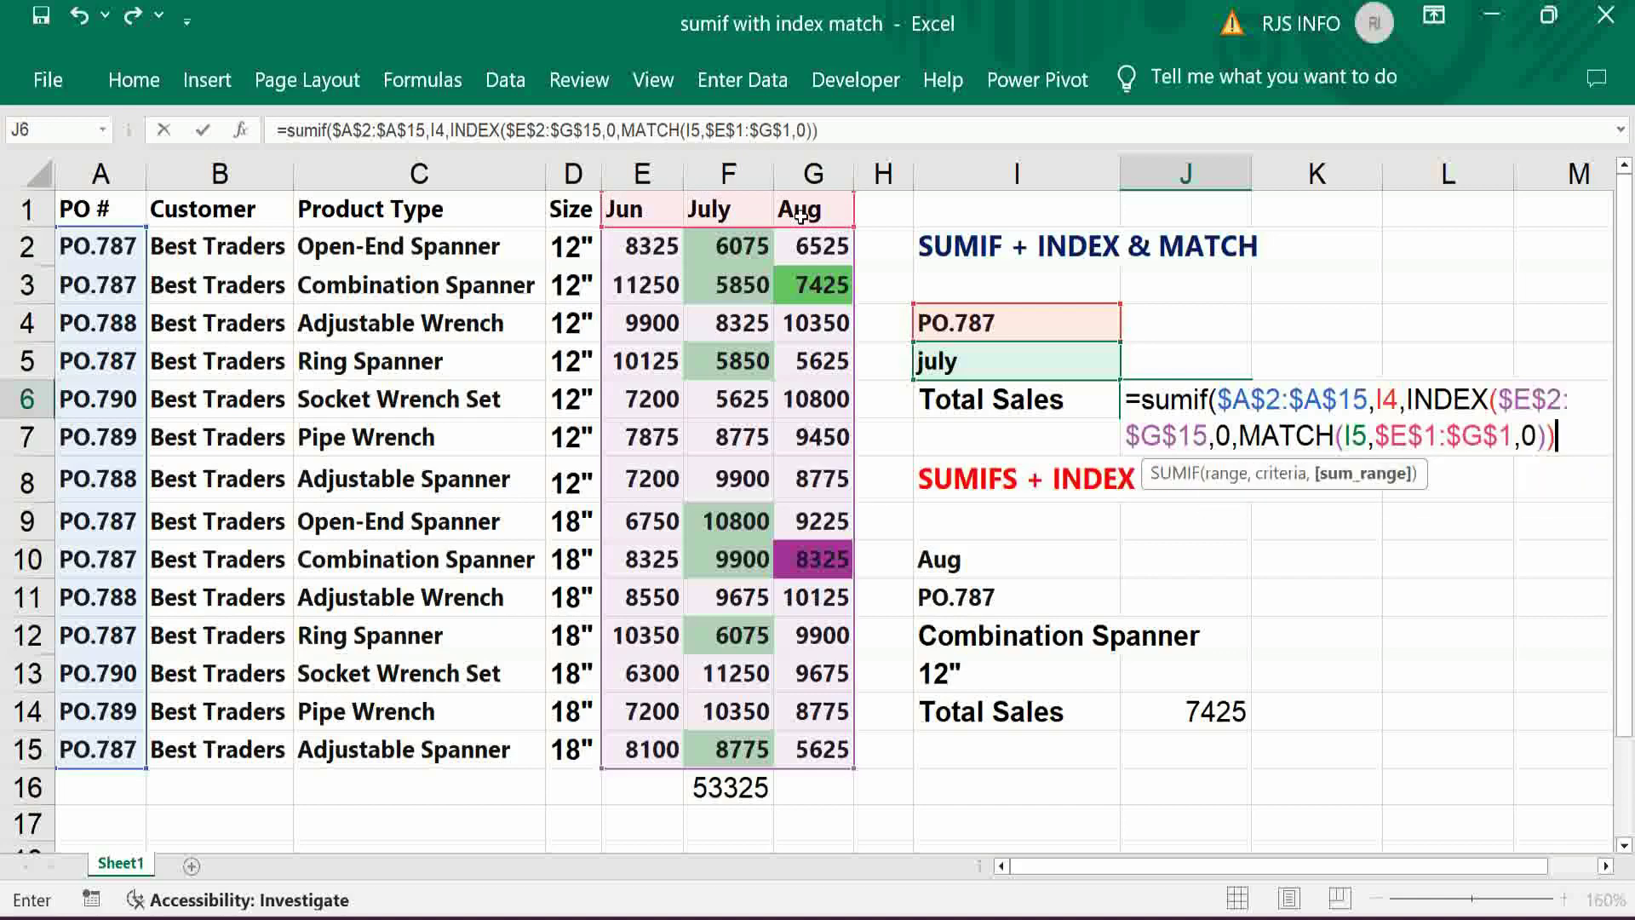
key("Tab")
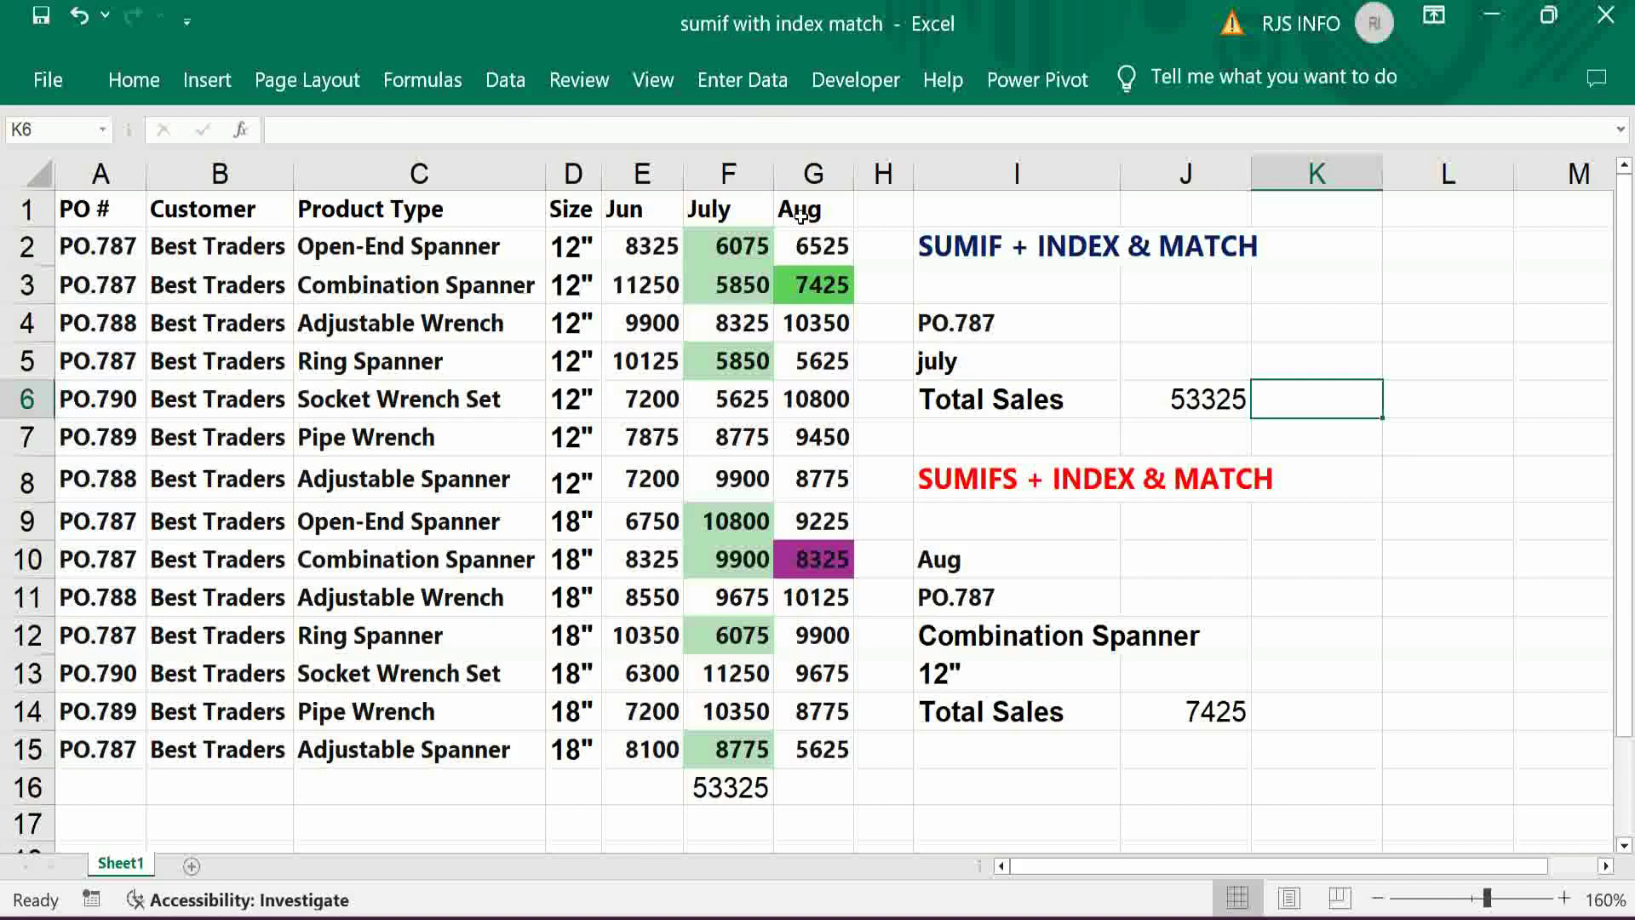
Change the PO input in I4 from PO.787 to PO.788
key("Left")
key("Left")
key("Up")
key("Up")
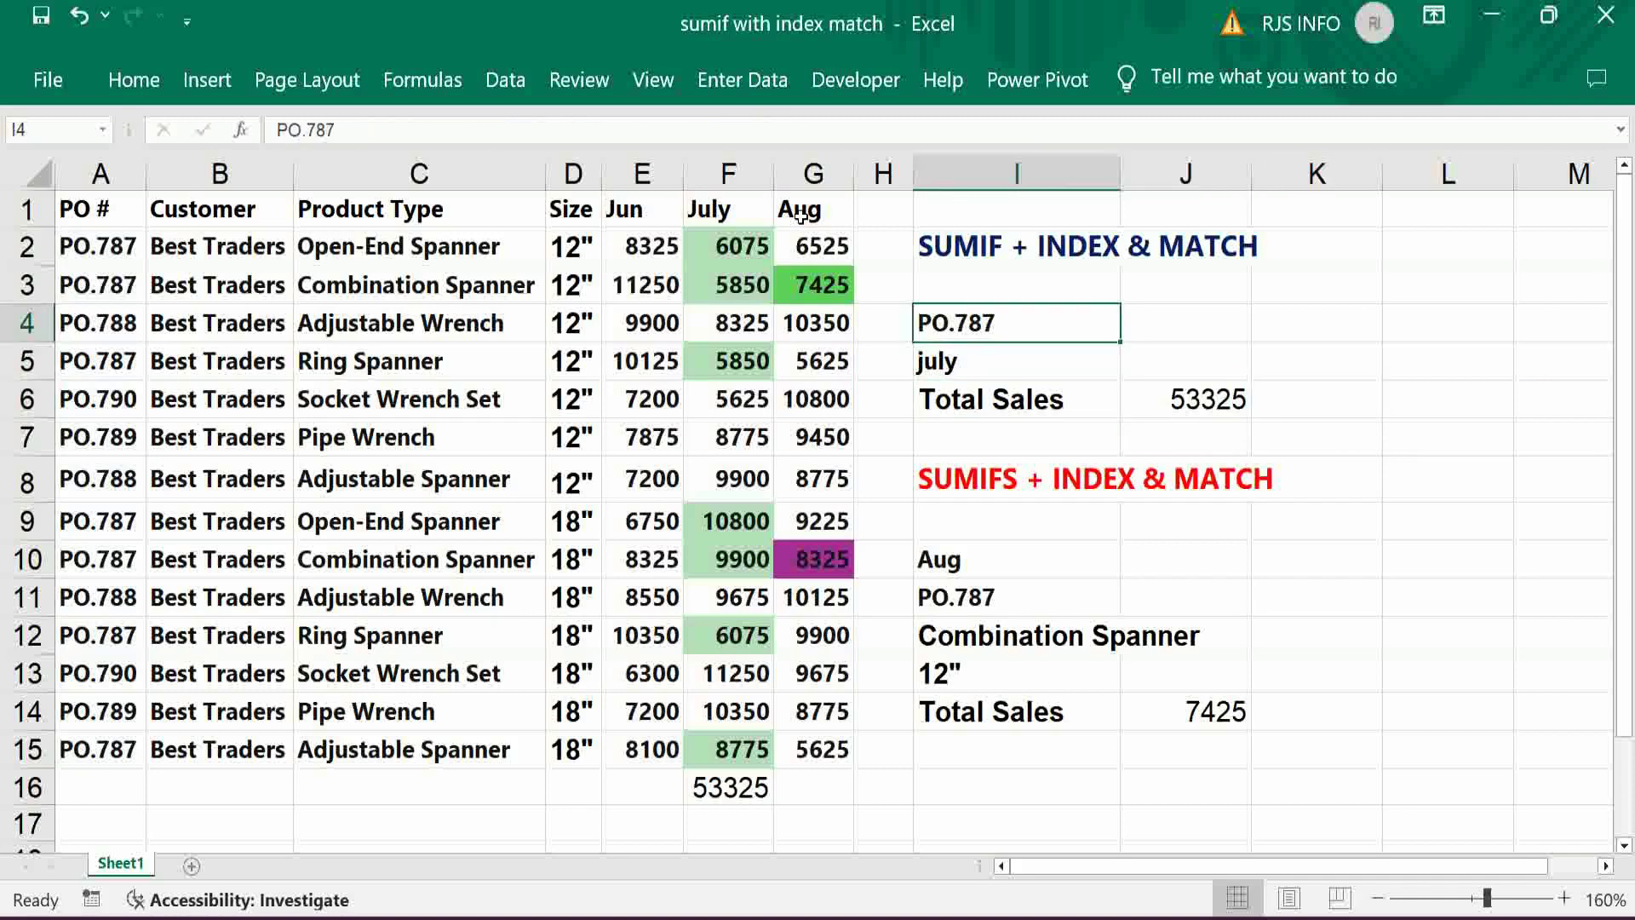
left_click(340, 130)
key("BackSpace")
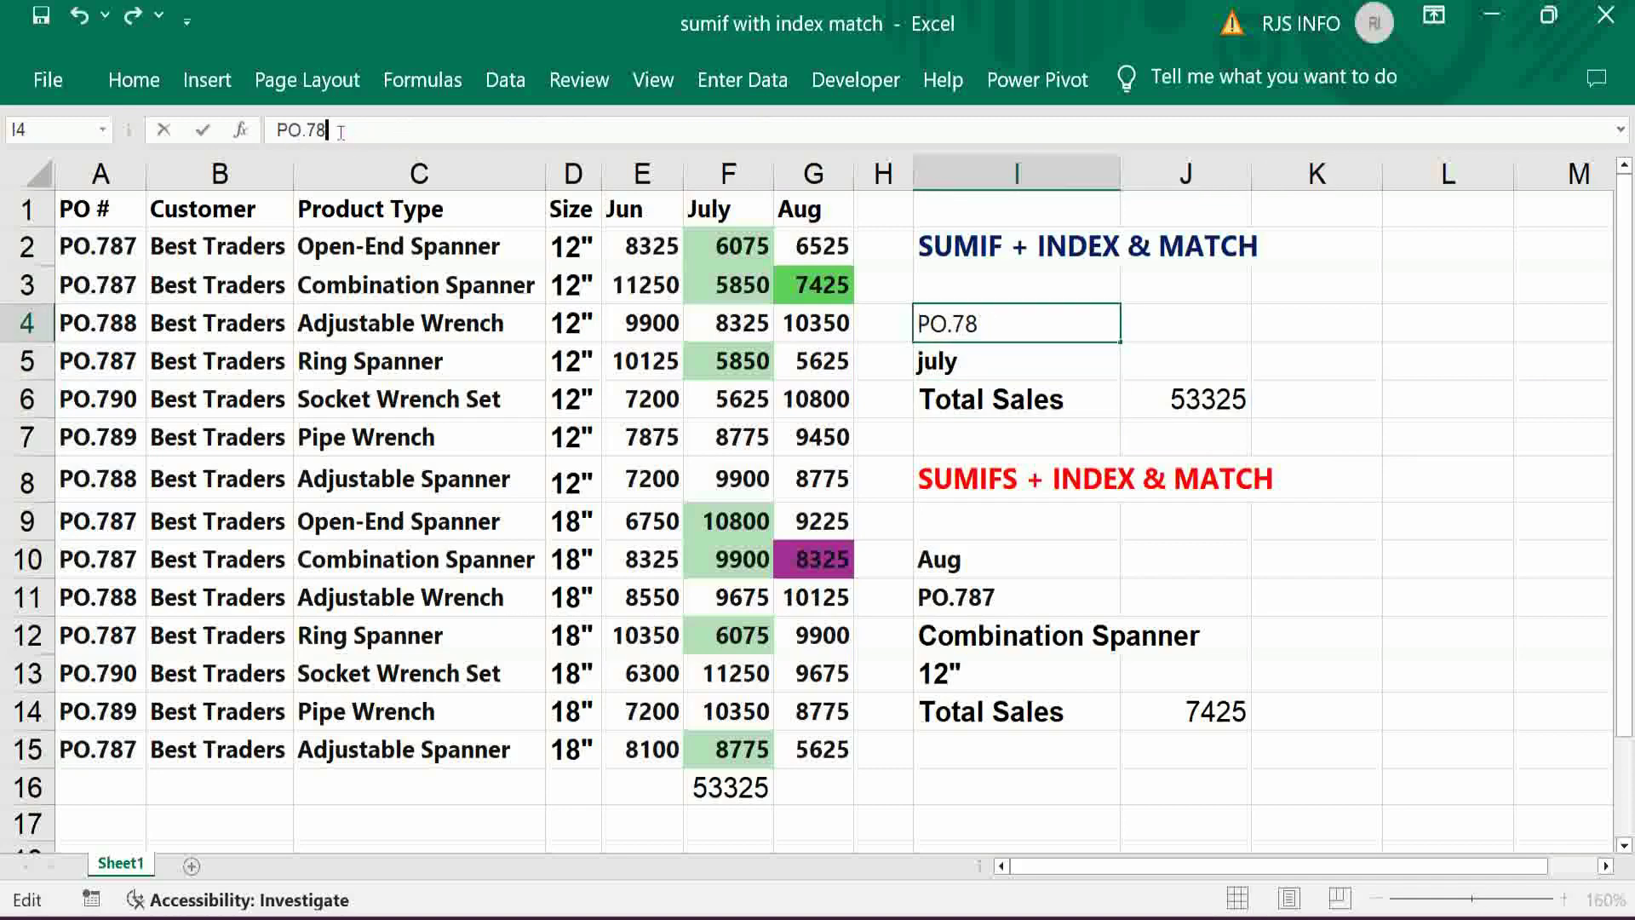
type("8")
key("Tab")
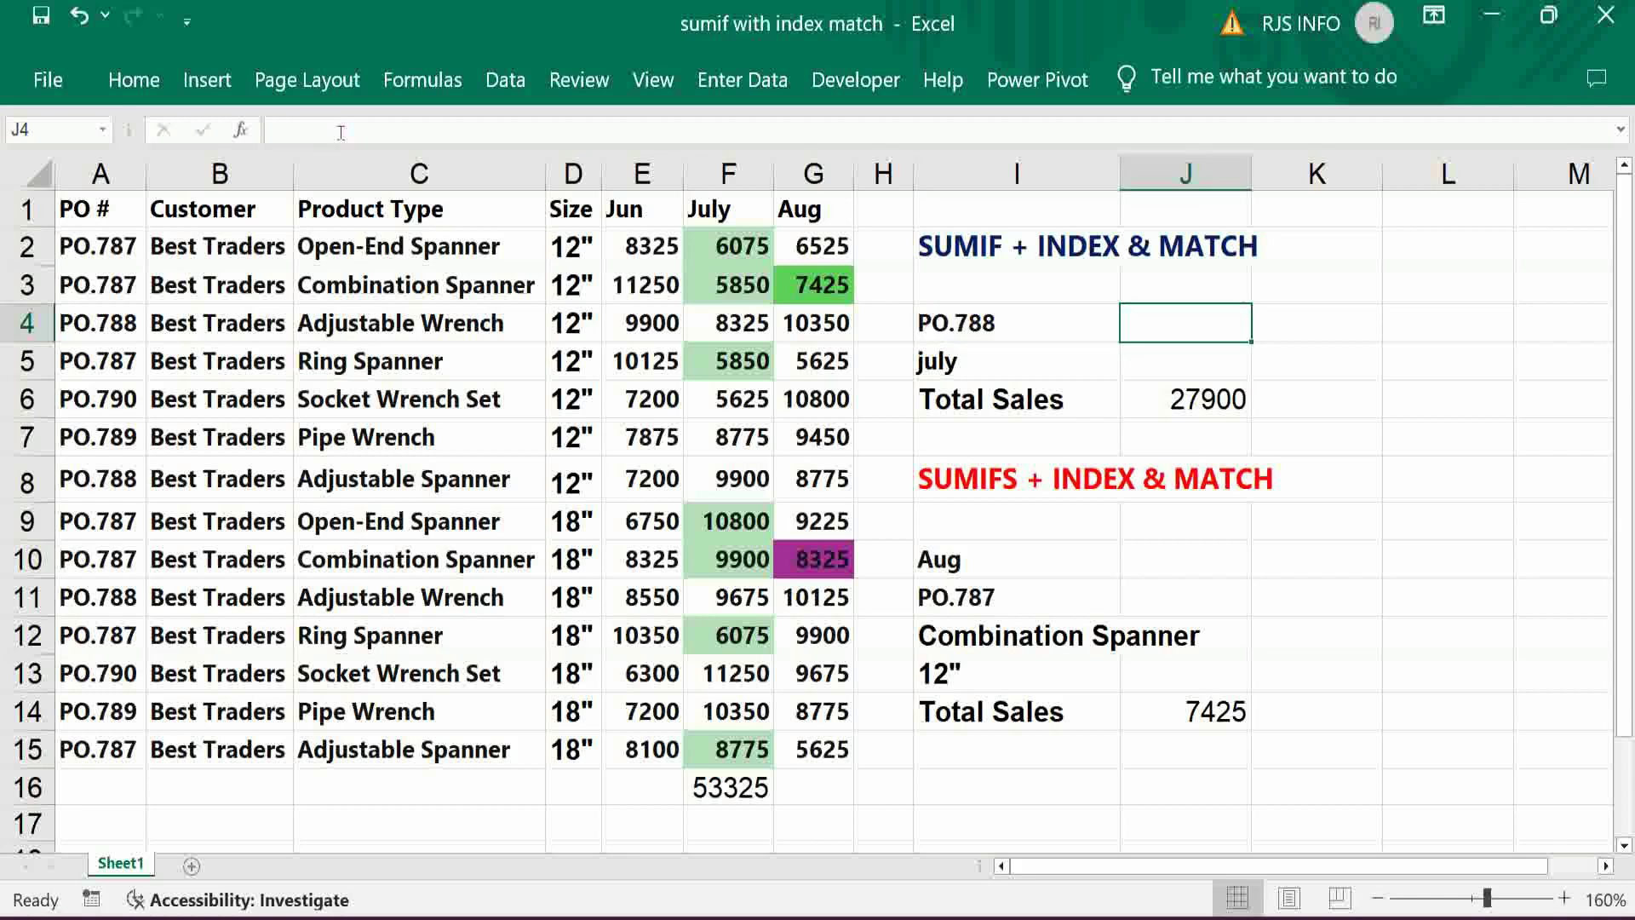
Set the month in I5 to Aug so Total Sales recalculates to 29250
left_click(986, 375)
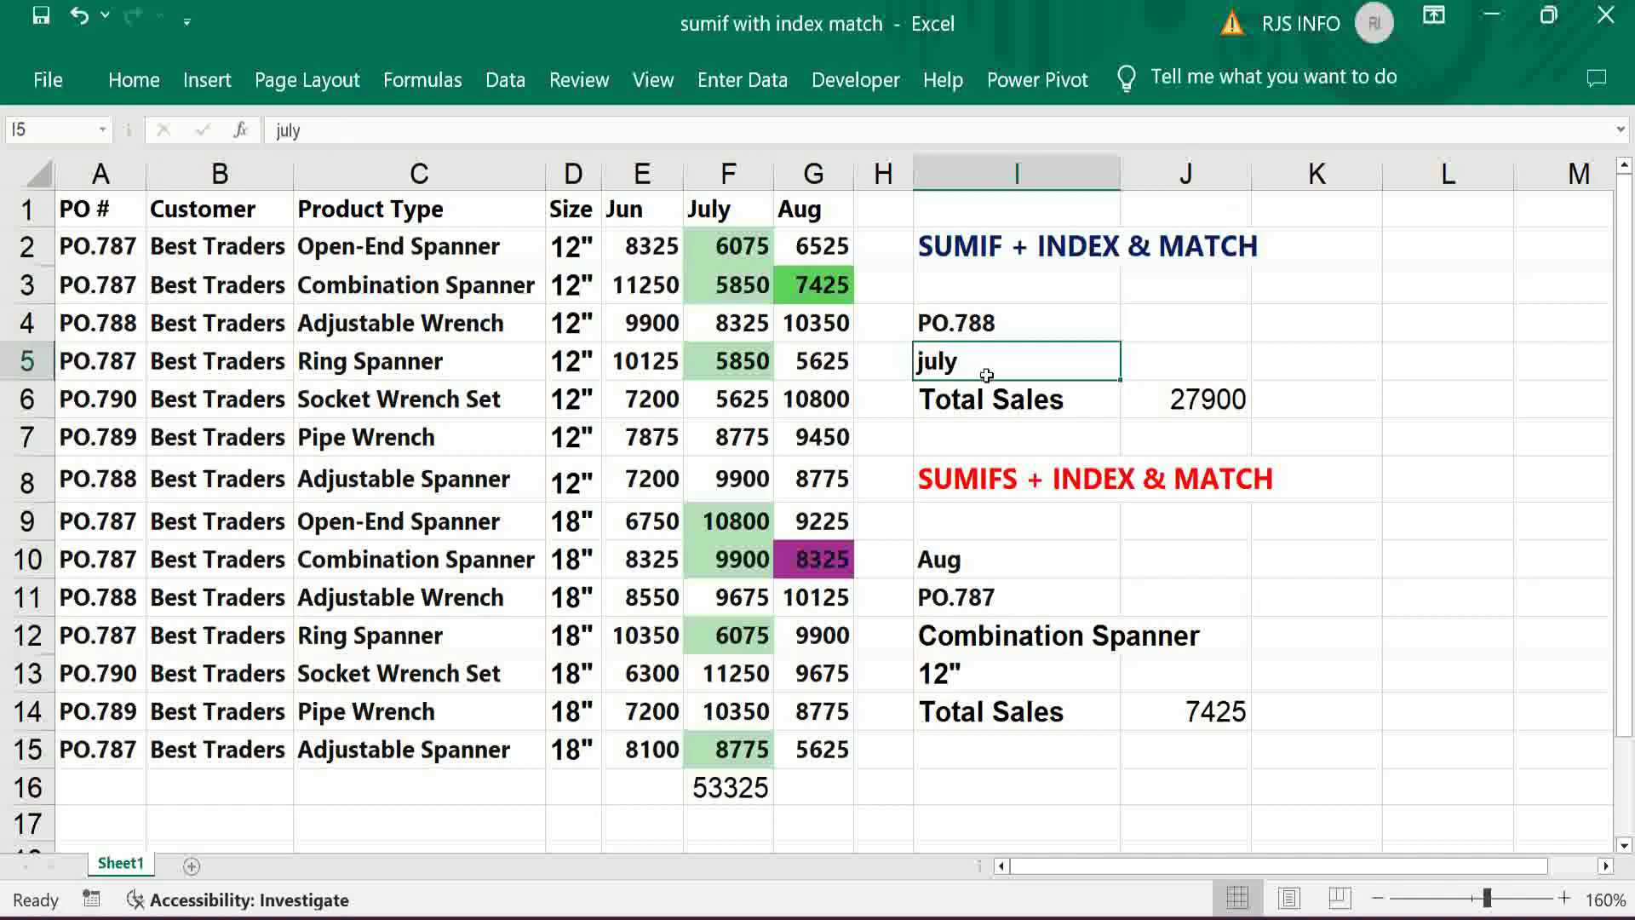
type("aUG")
key("BackSpace")
key("BackSpace")
key("BackSpace")
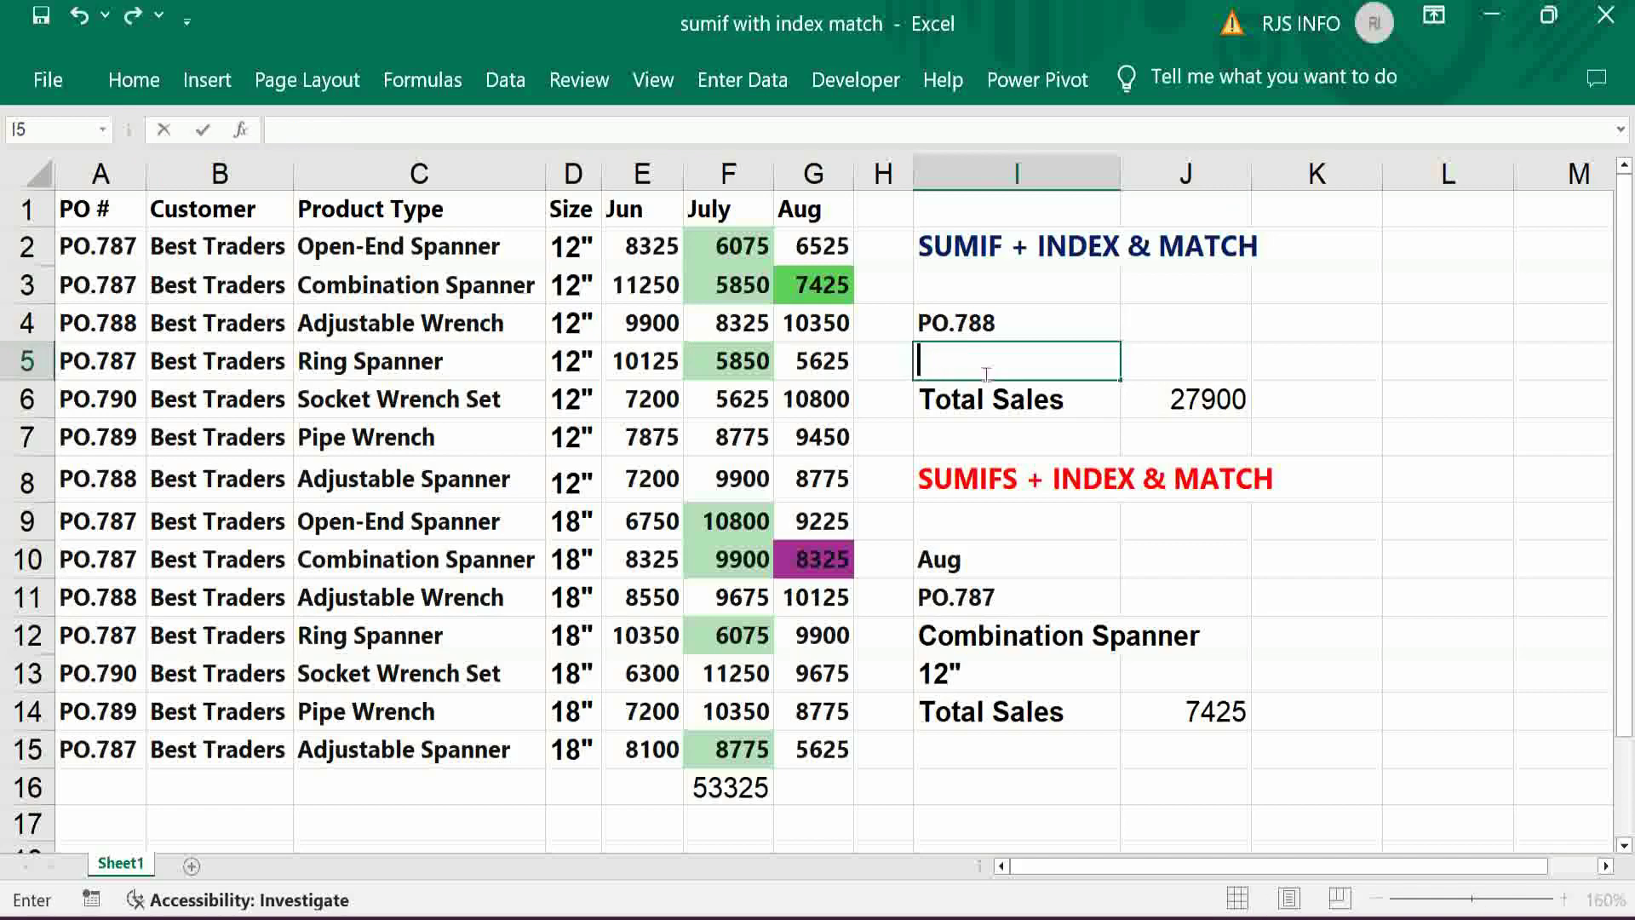
type("A")
key("Caps_Lock")
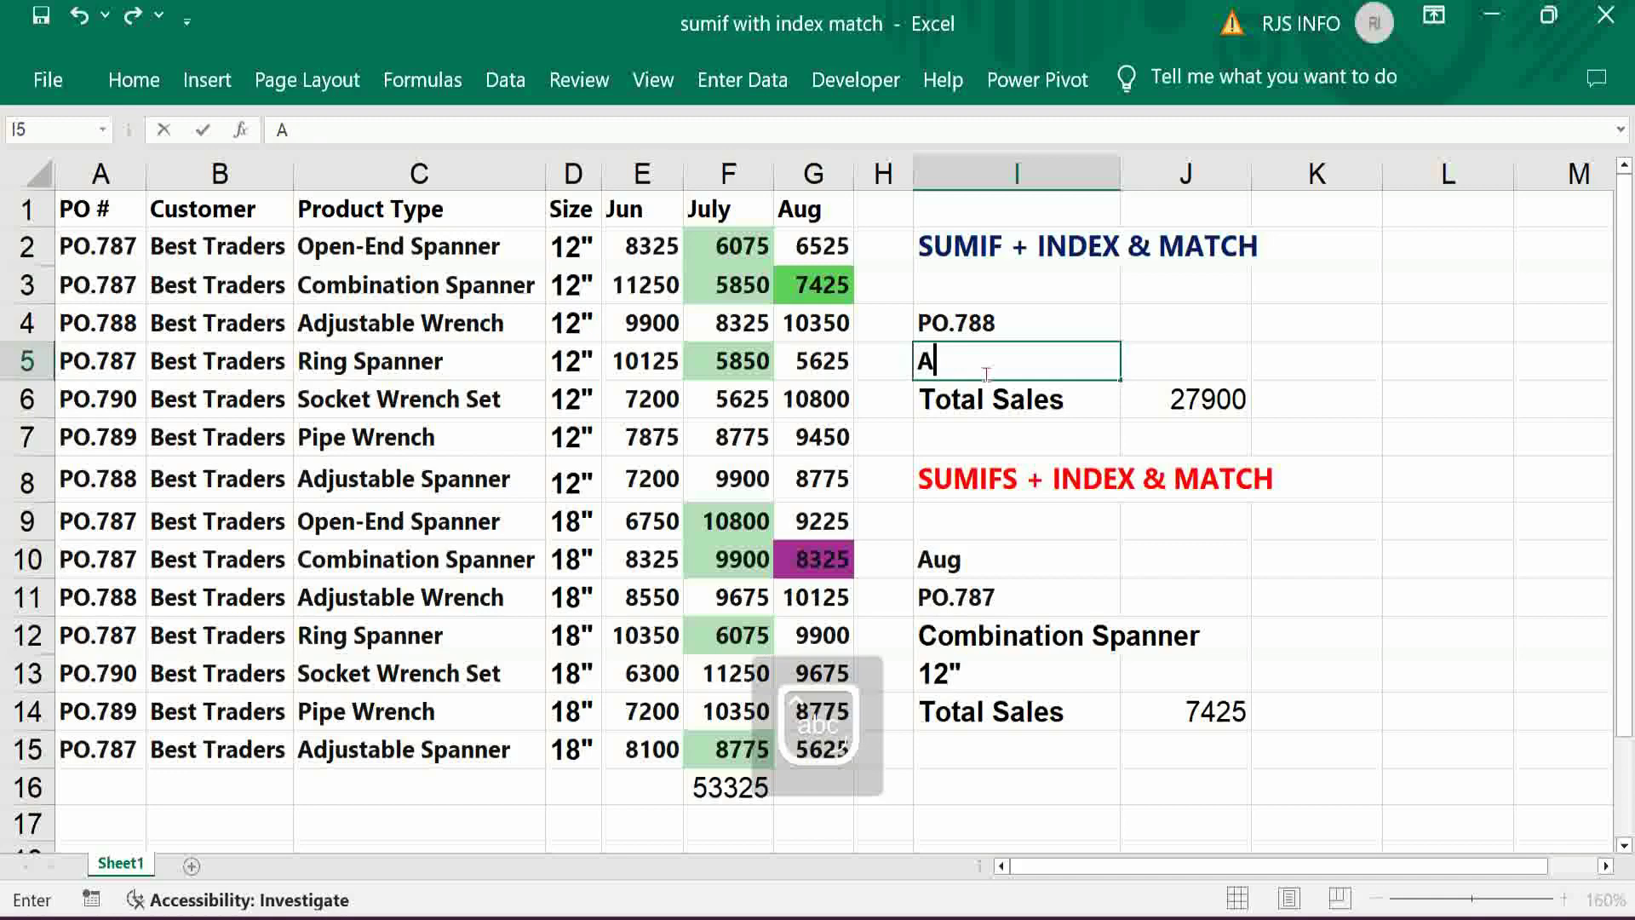
type("ug")
key("Tab")
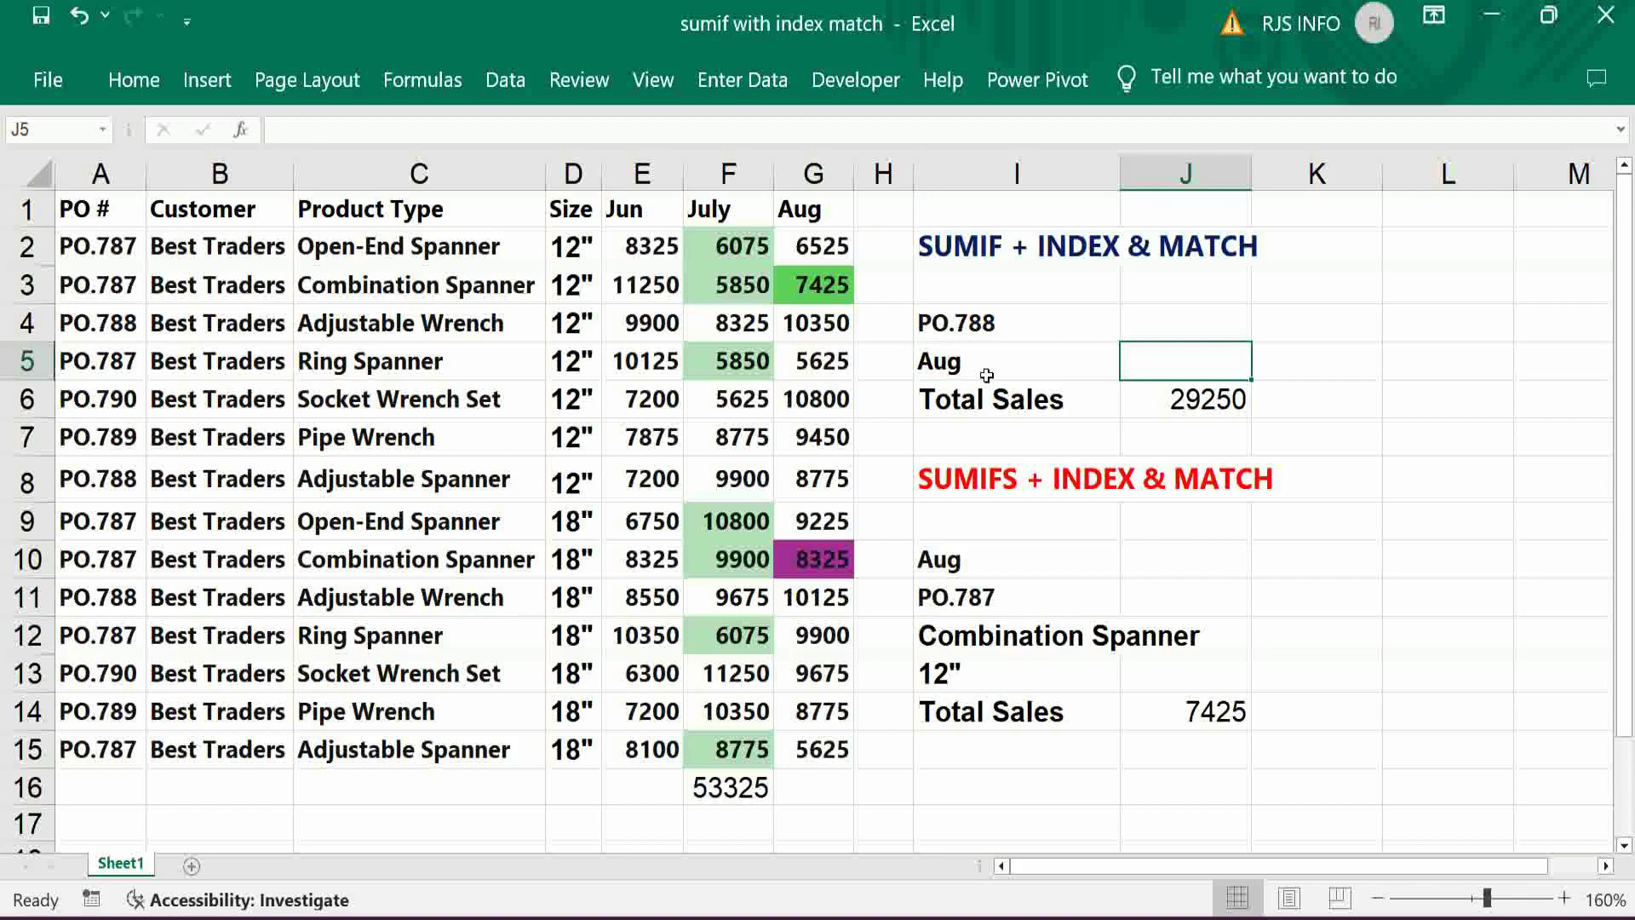
left_click(1035, 324)
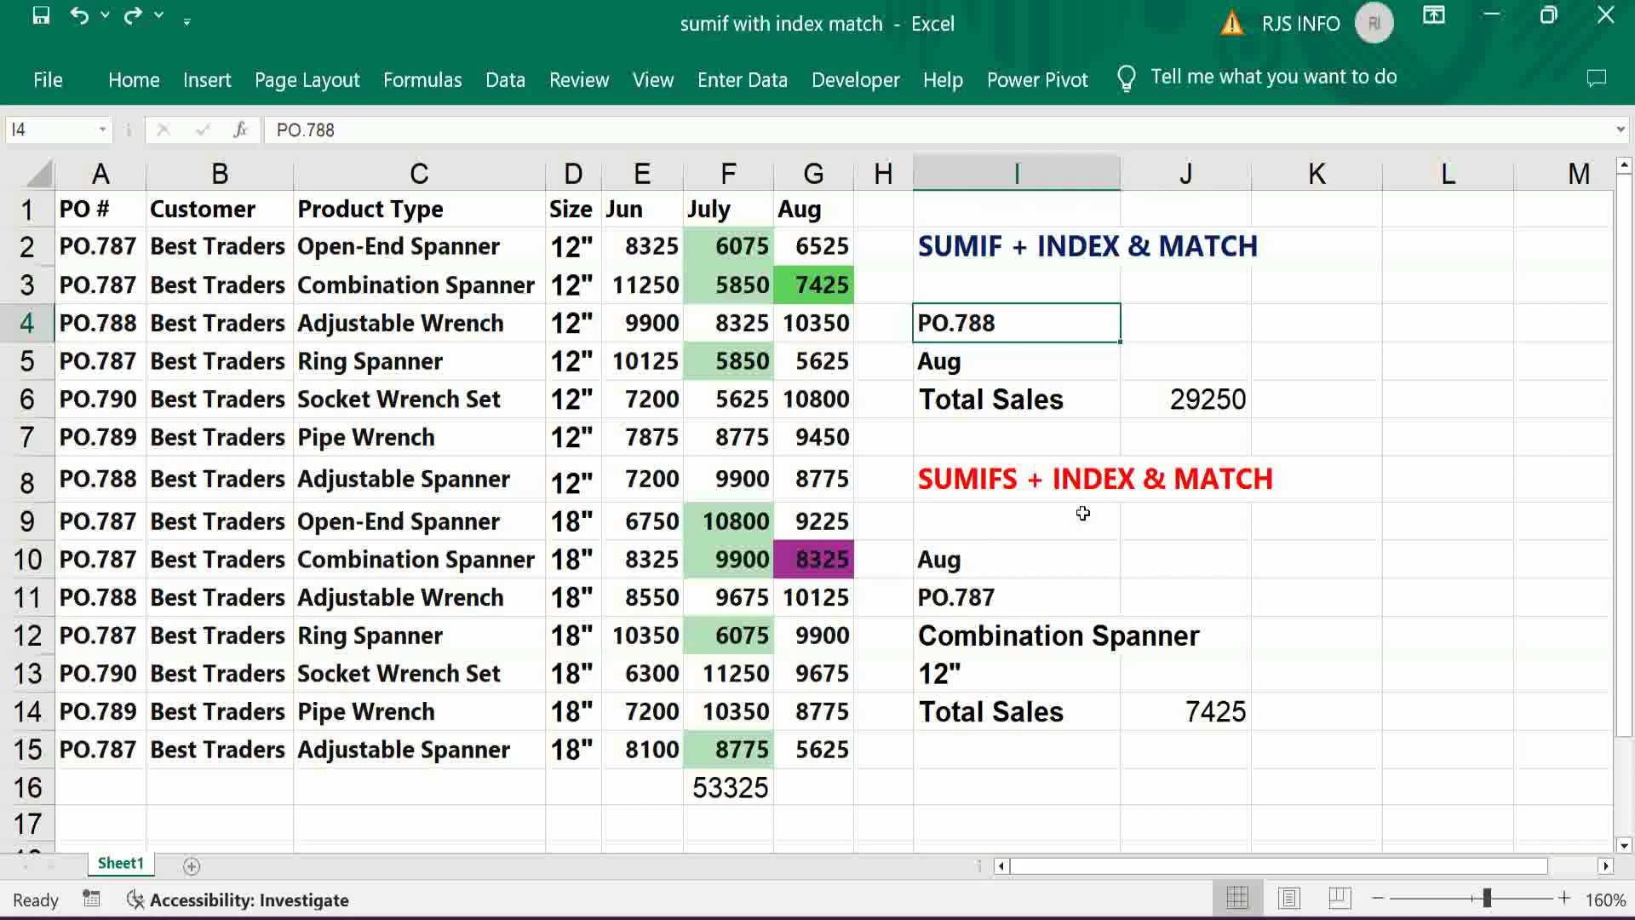
In J14 type =SUMIFS(INDEX($E$2:$G$15,0,MATCH(I10,$E$1:$G$1,0)), as the sum range
left_click(1192, 712)
type("=SUMI")
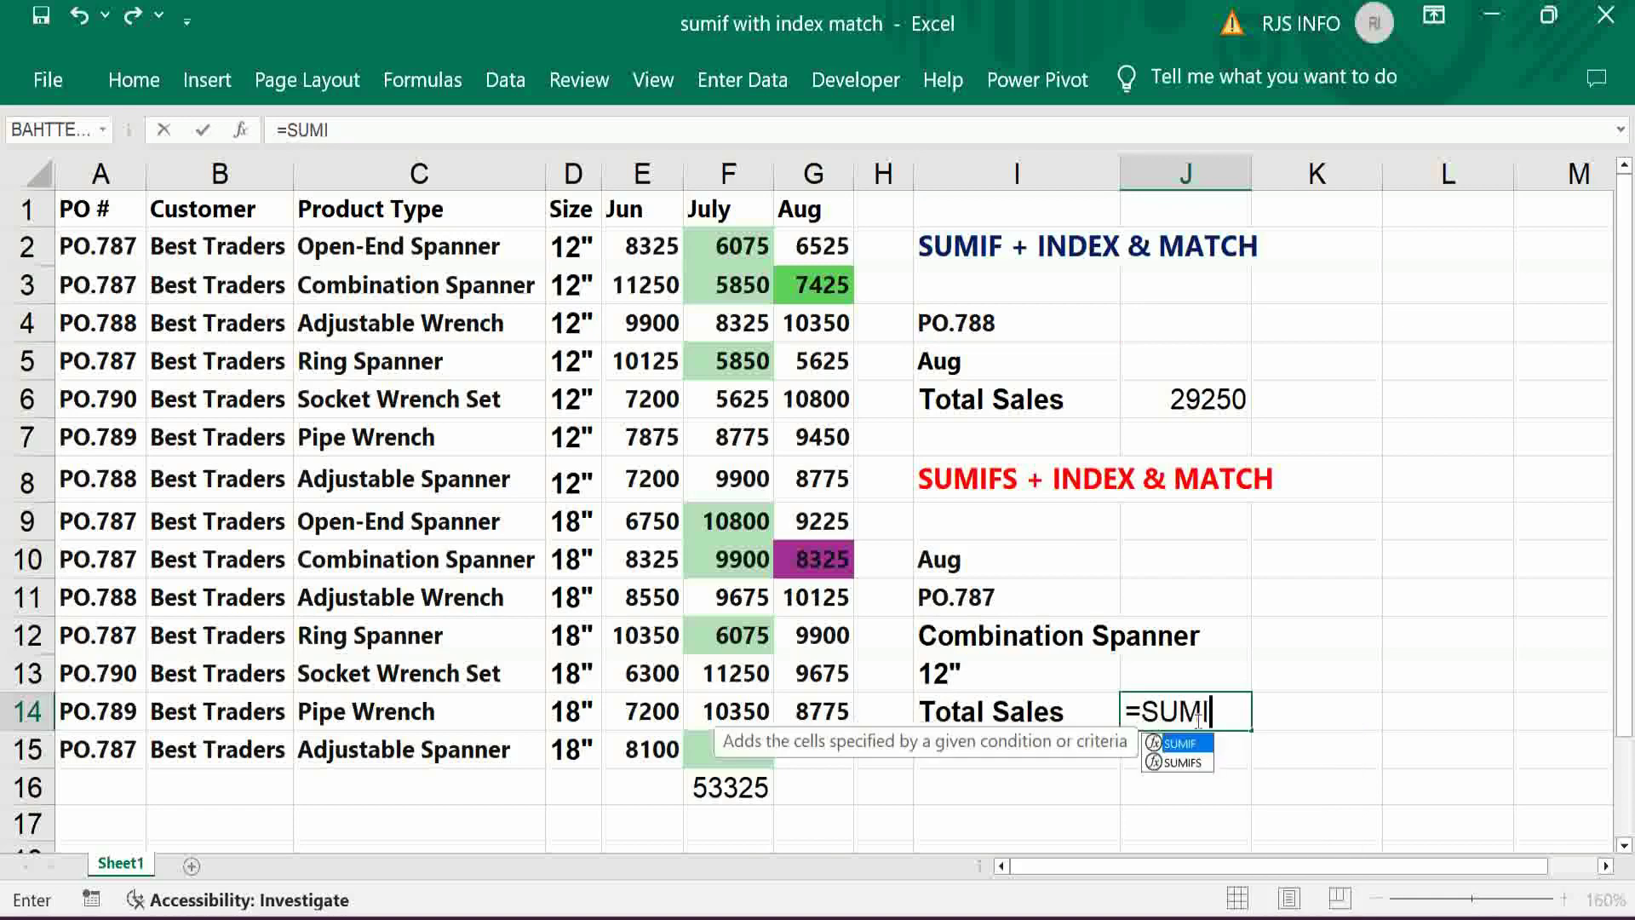
type("FS(")
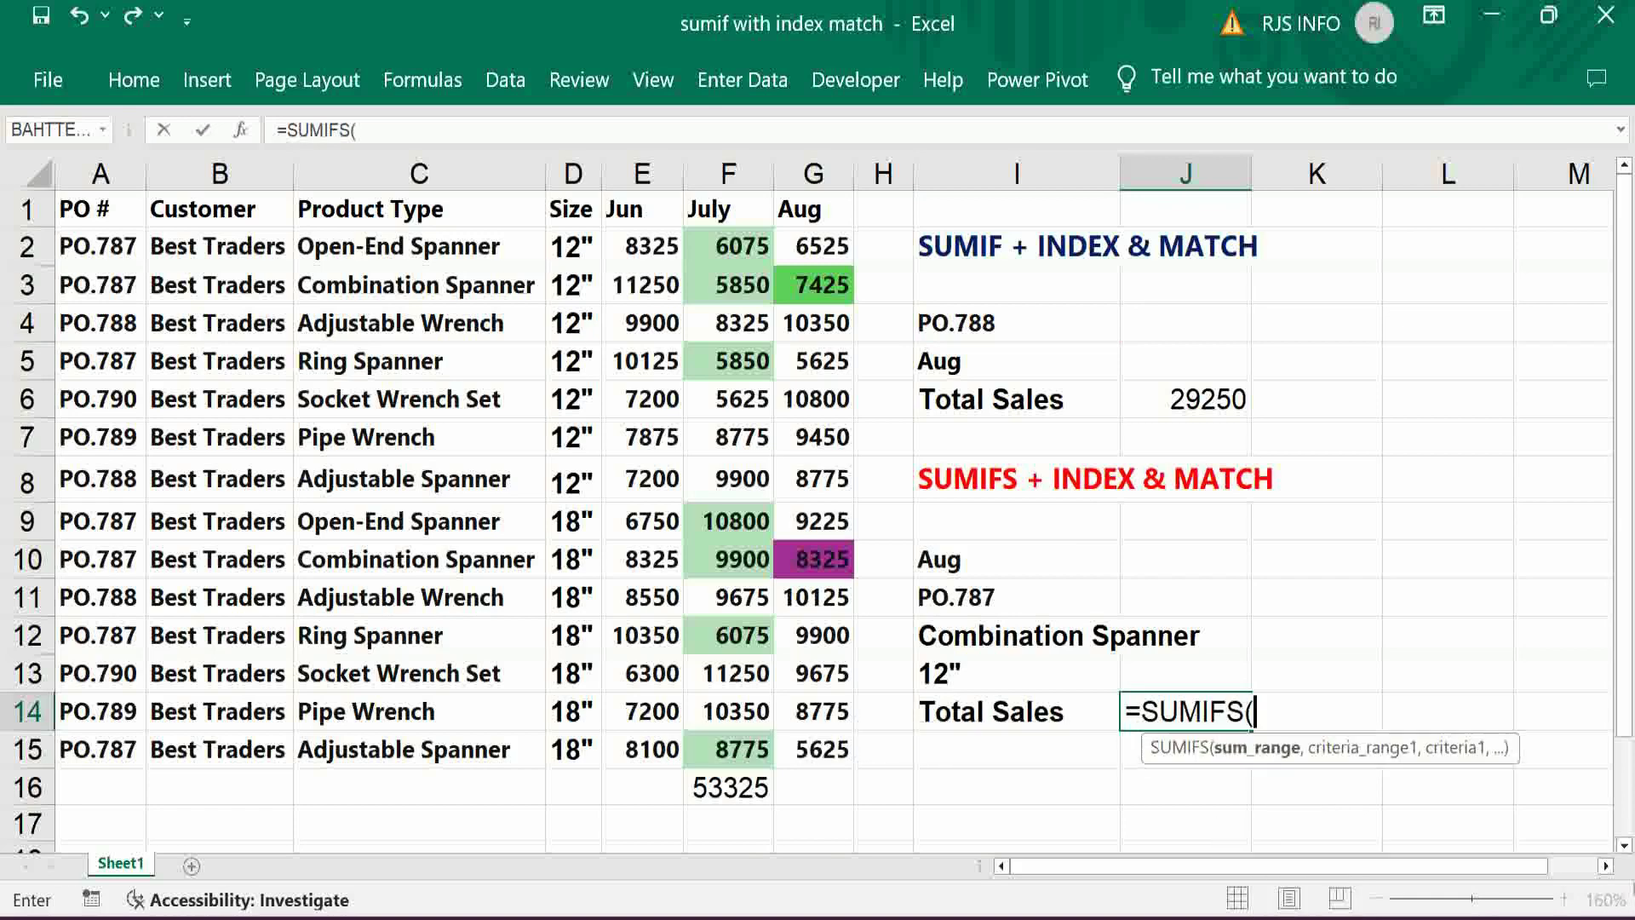
type("IN")
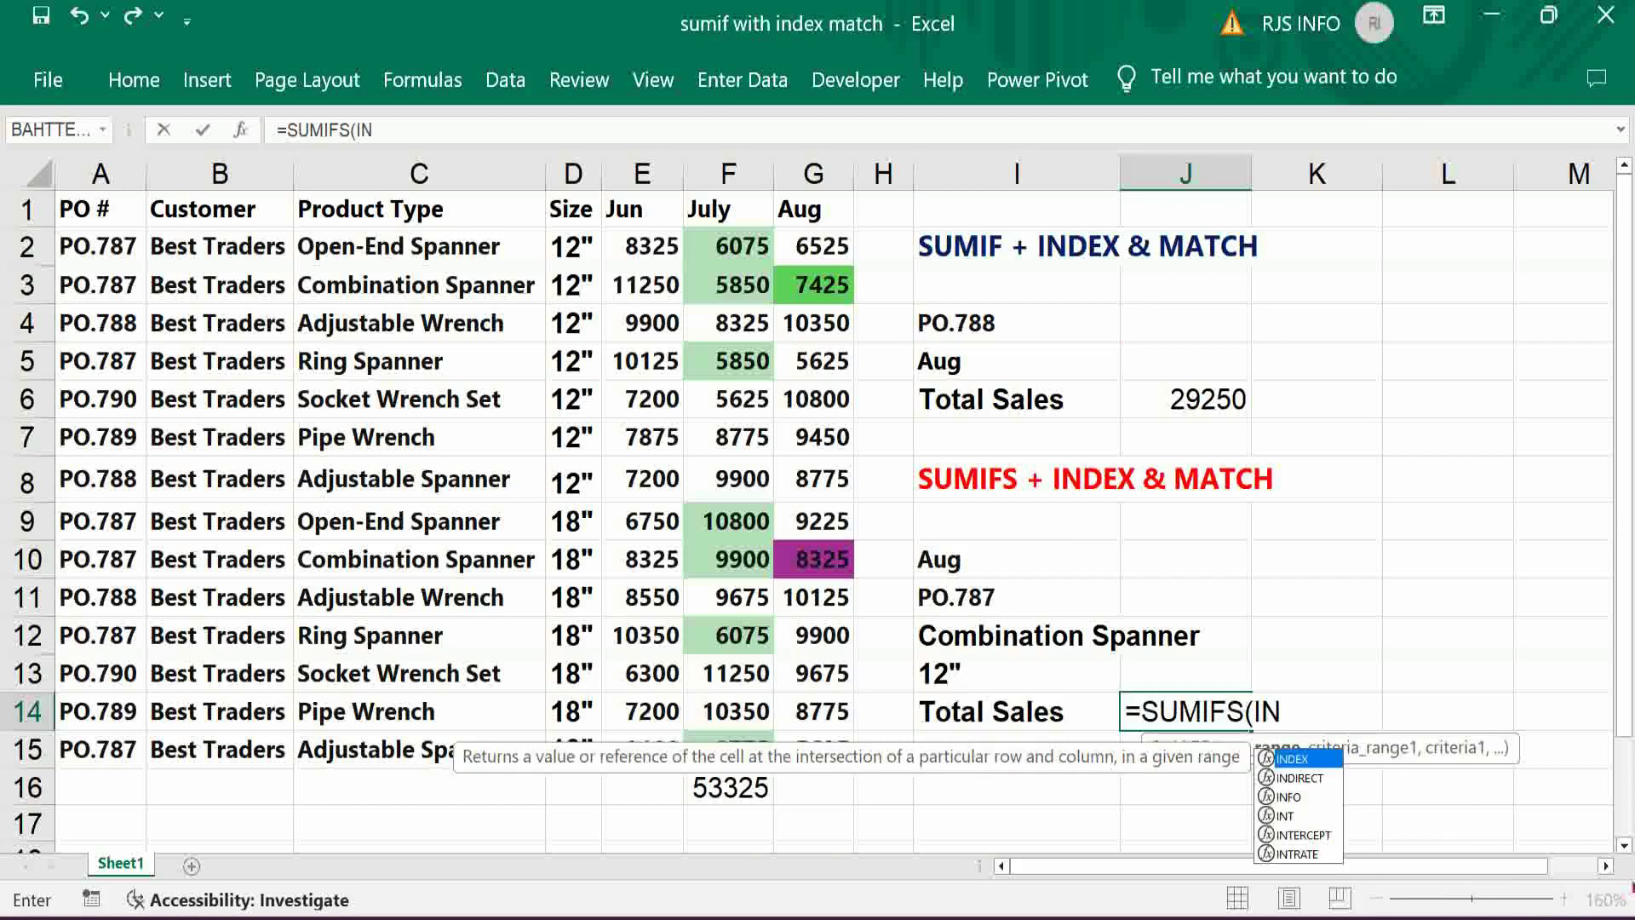
type("DEX(")
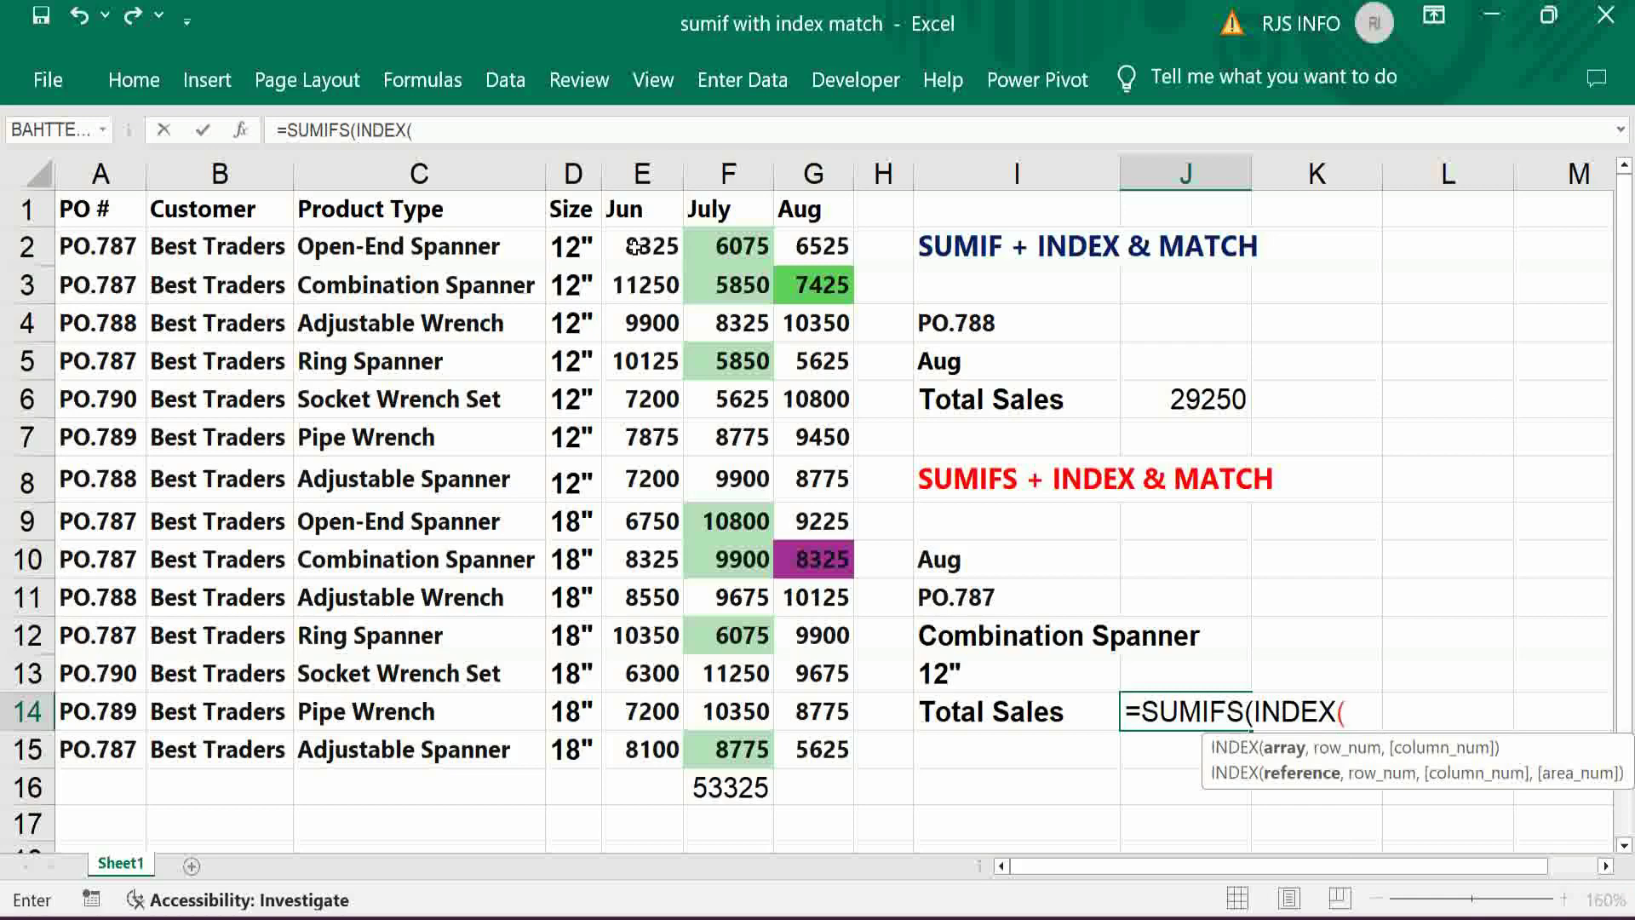
left_click_drag(637, 247, 827, 737)
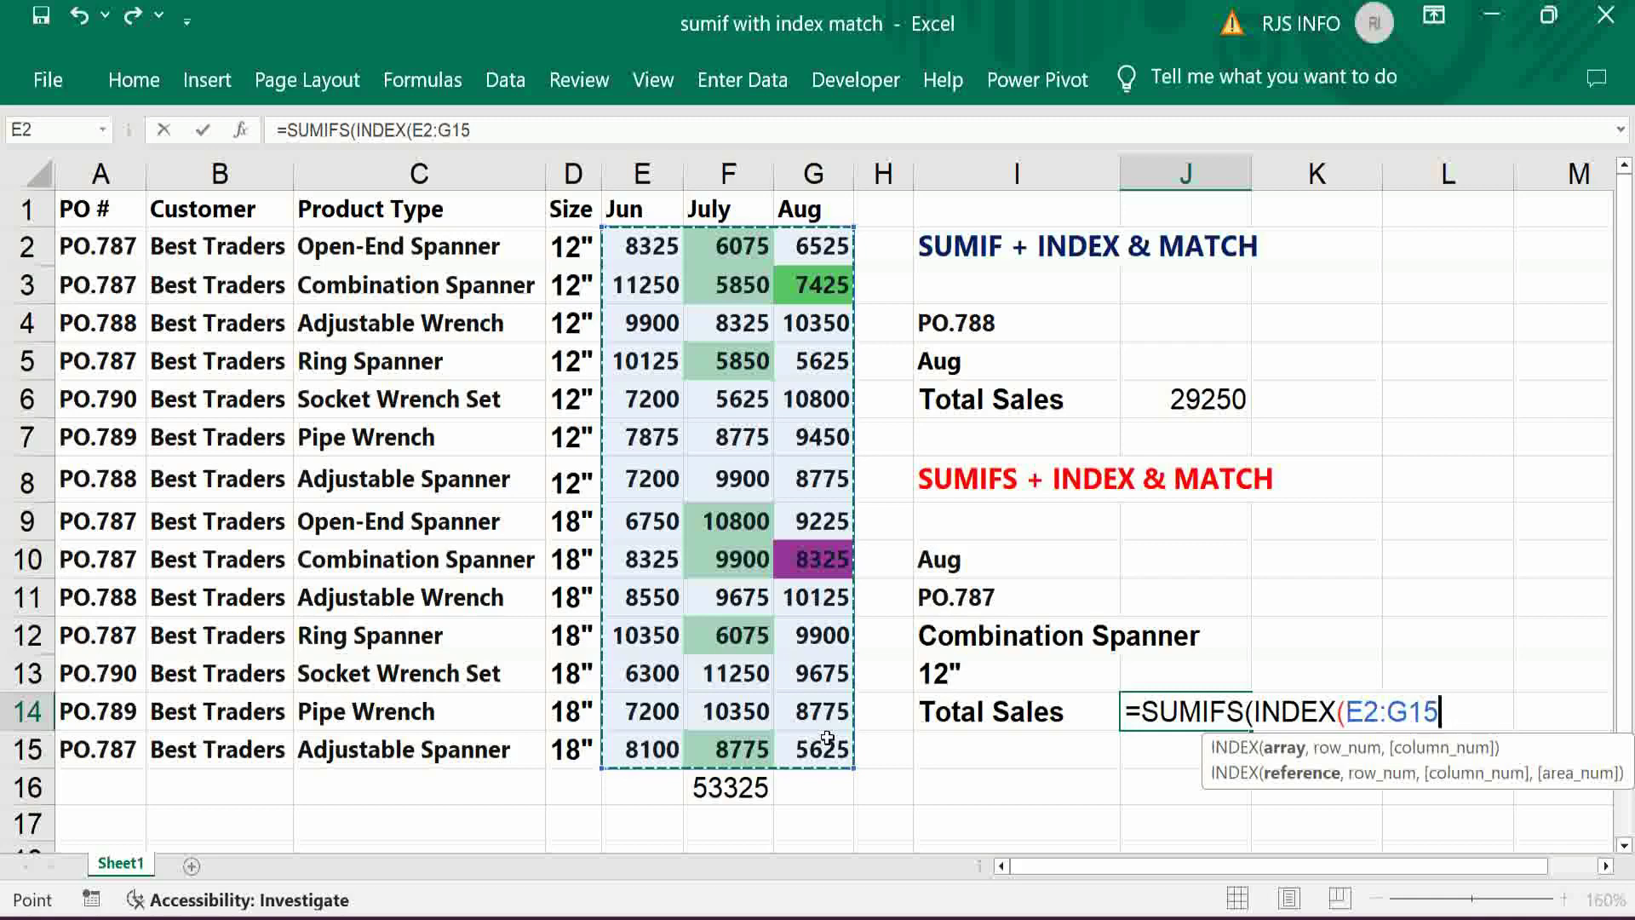
key("F4")
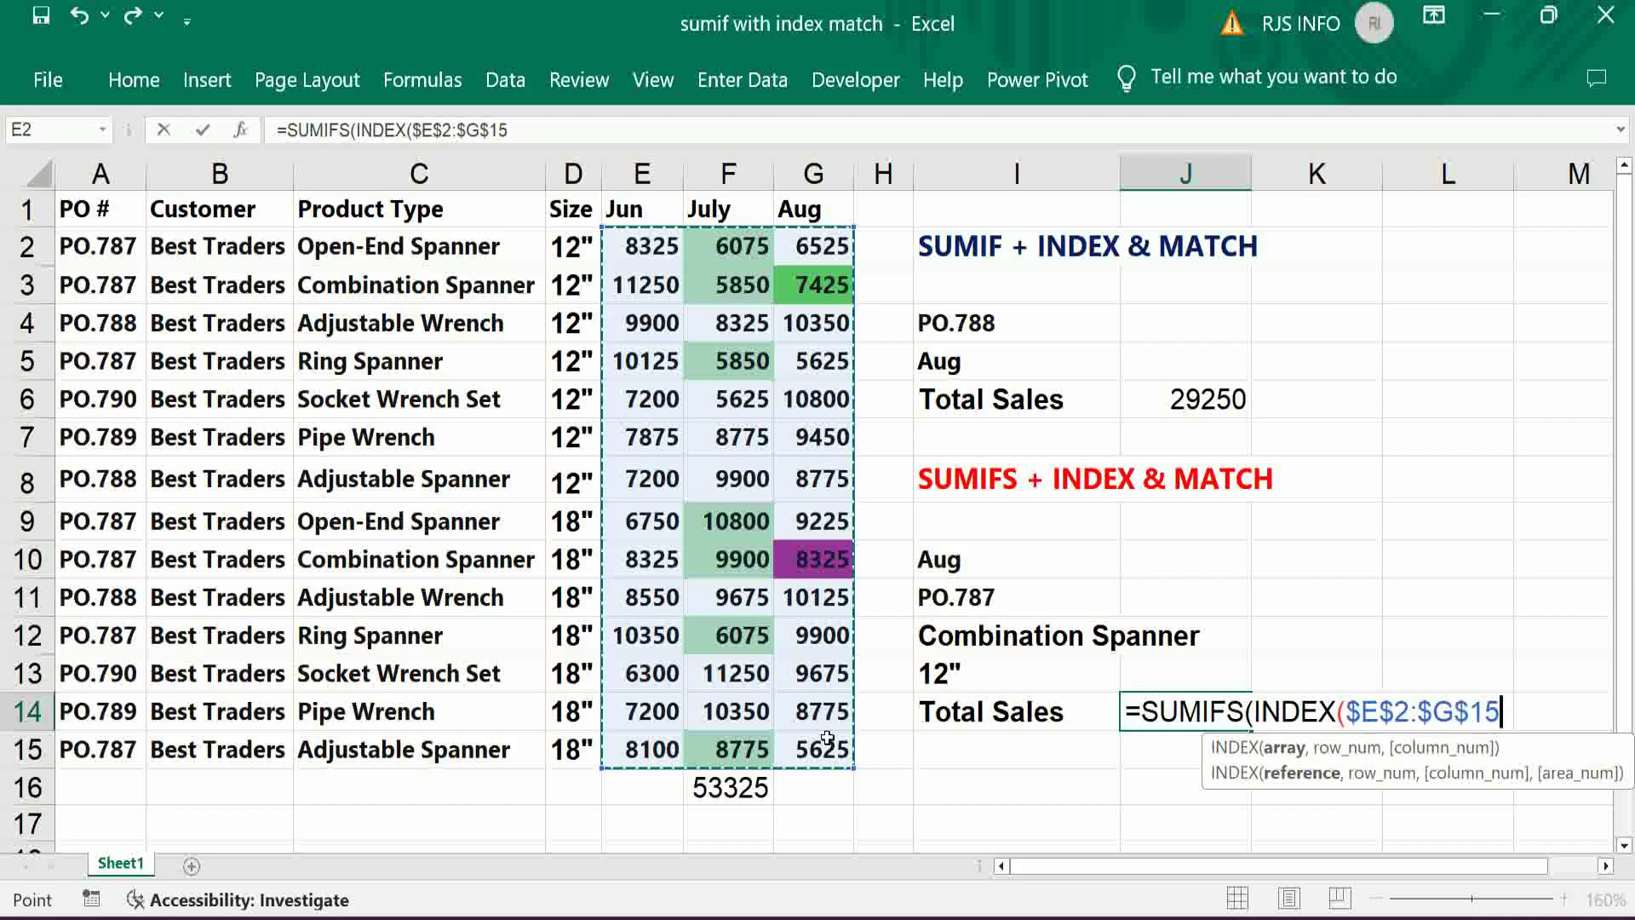
type(",0")
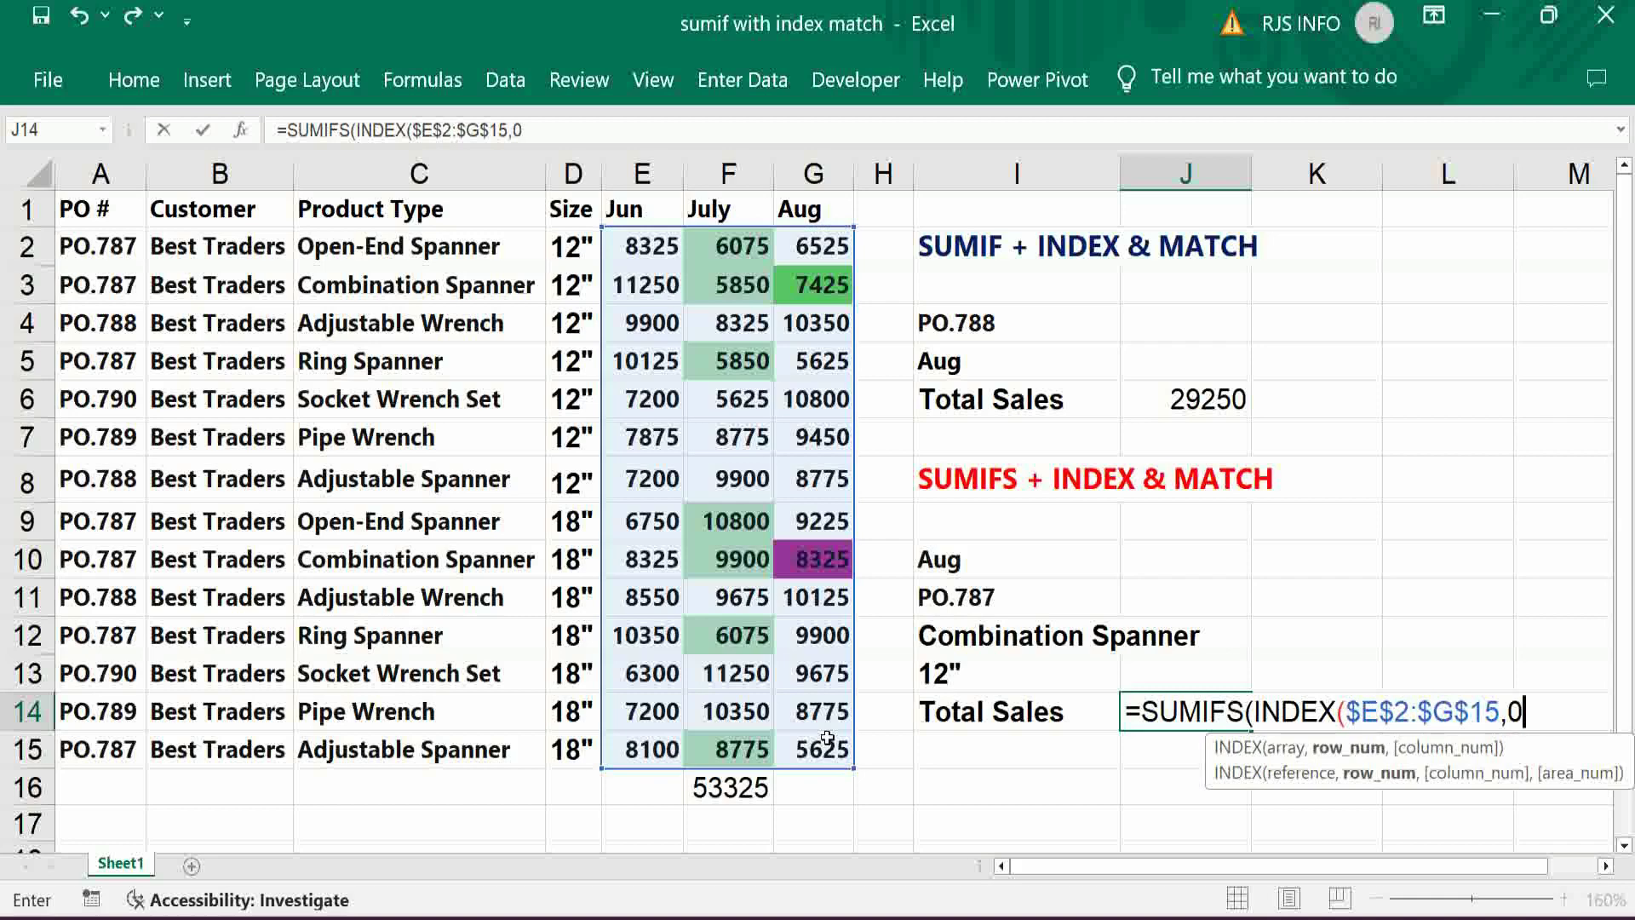
type(",MATCH(")
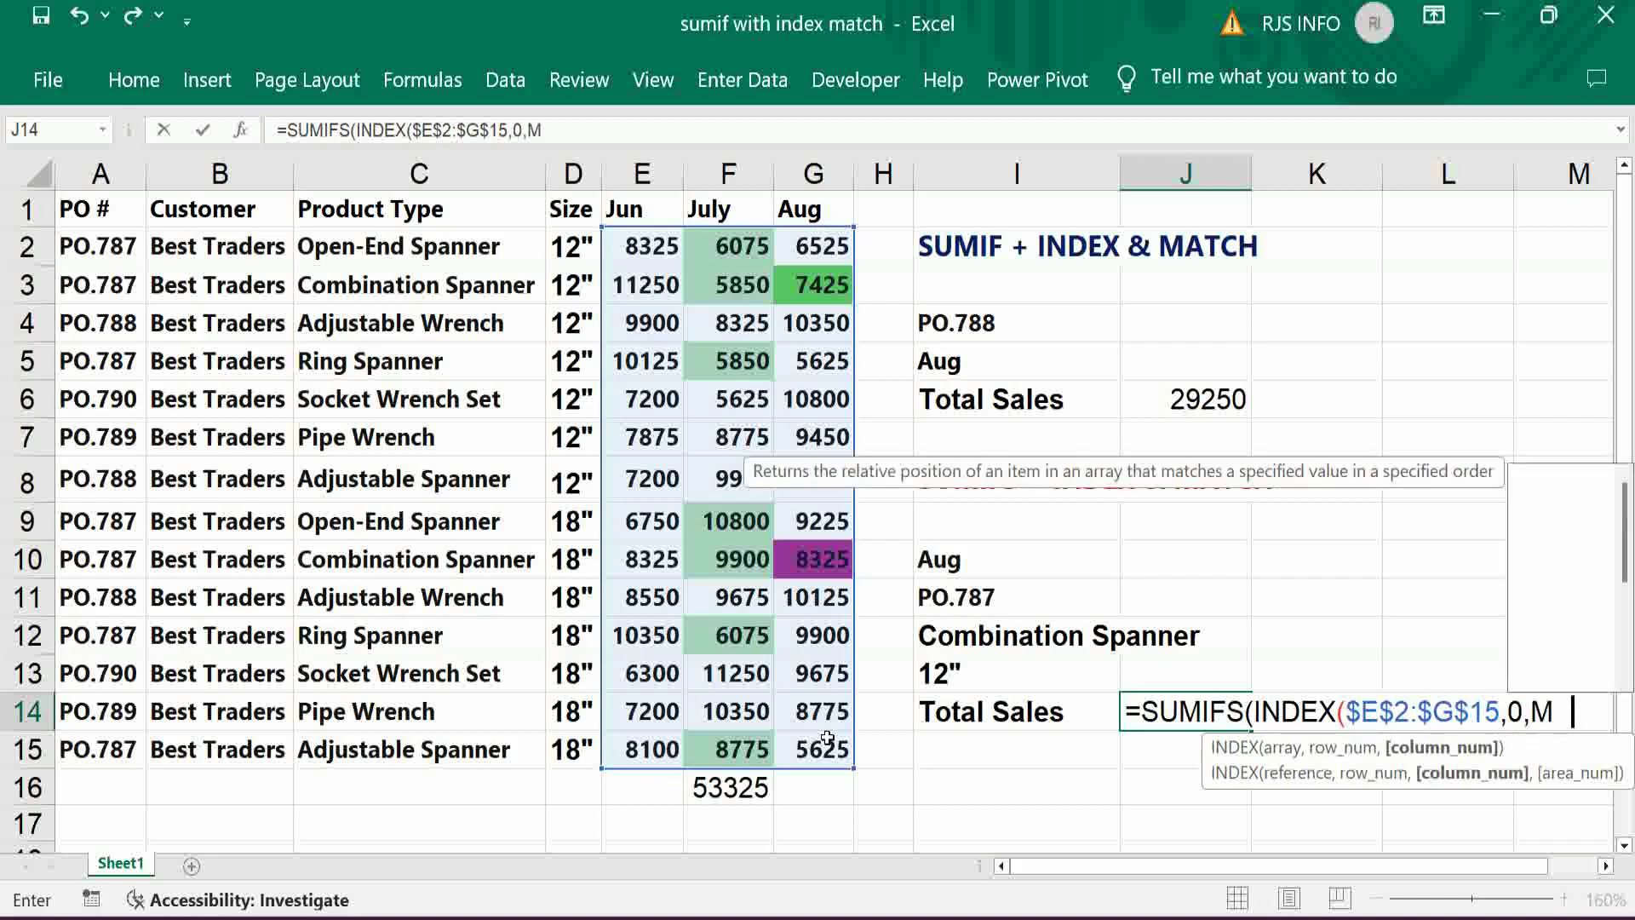
left_click(953, 563)
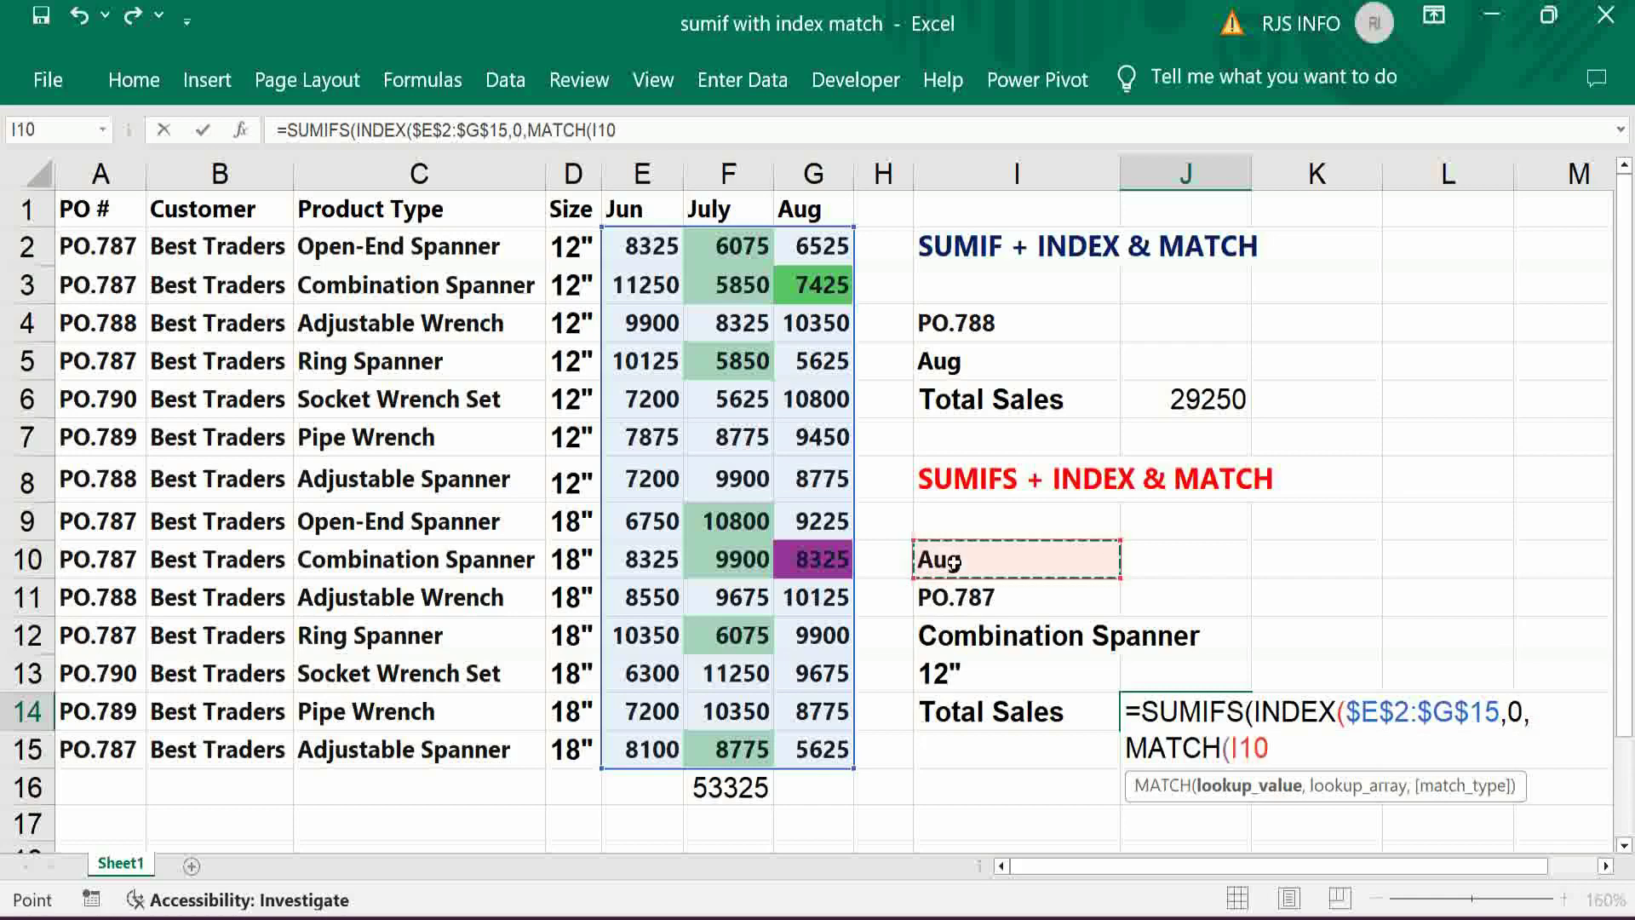
type(",")
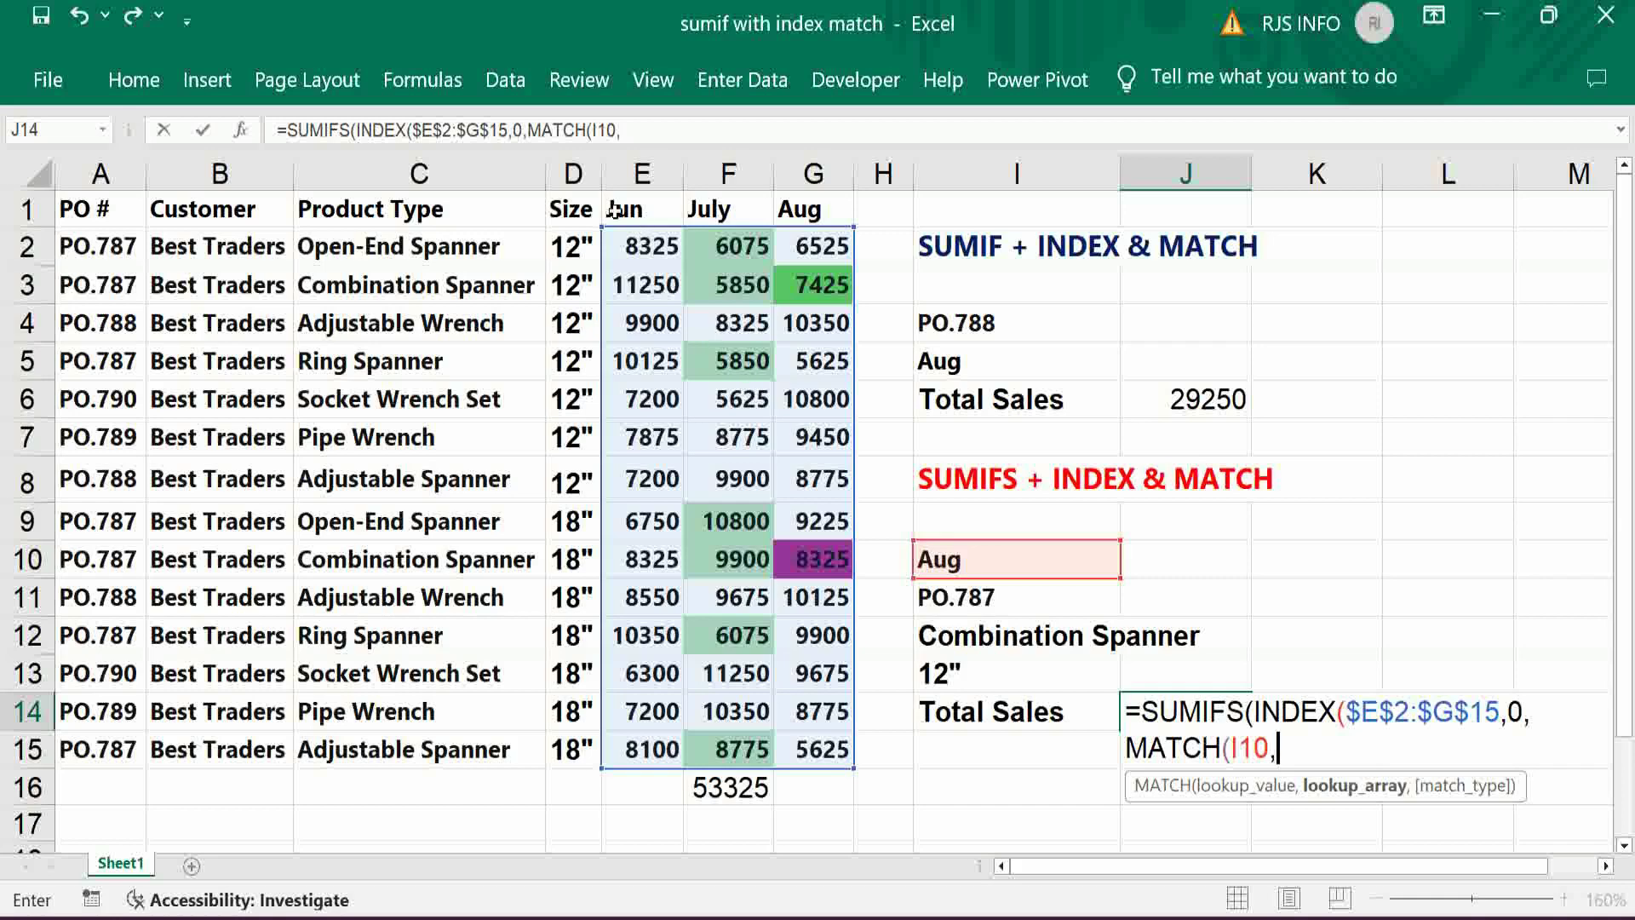
left_click_drag(617, 210, 813, 214)
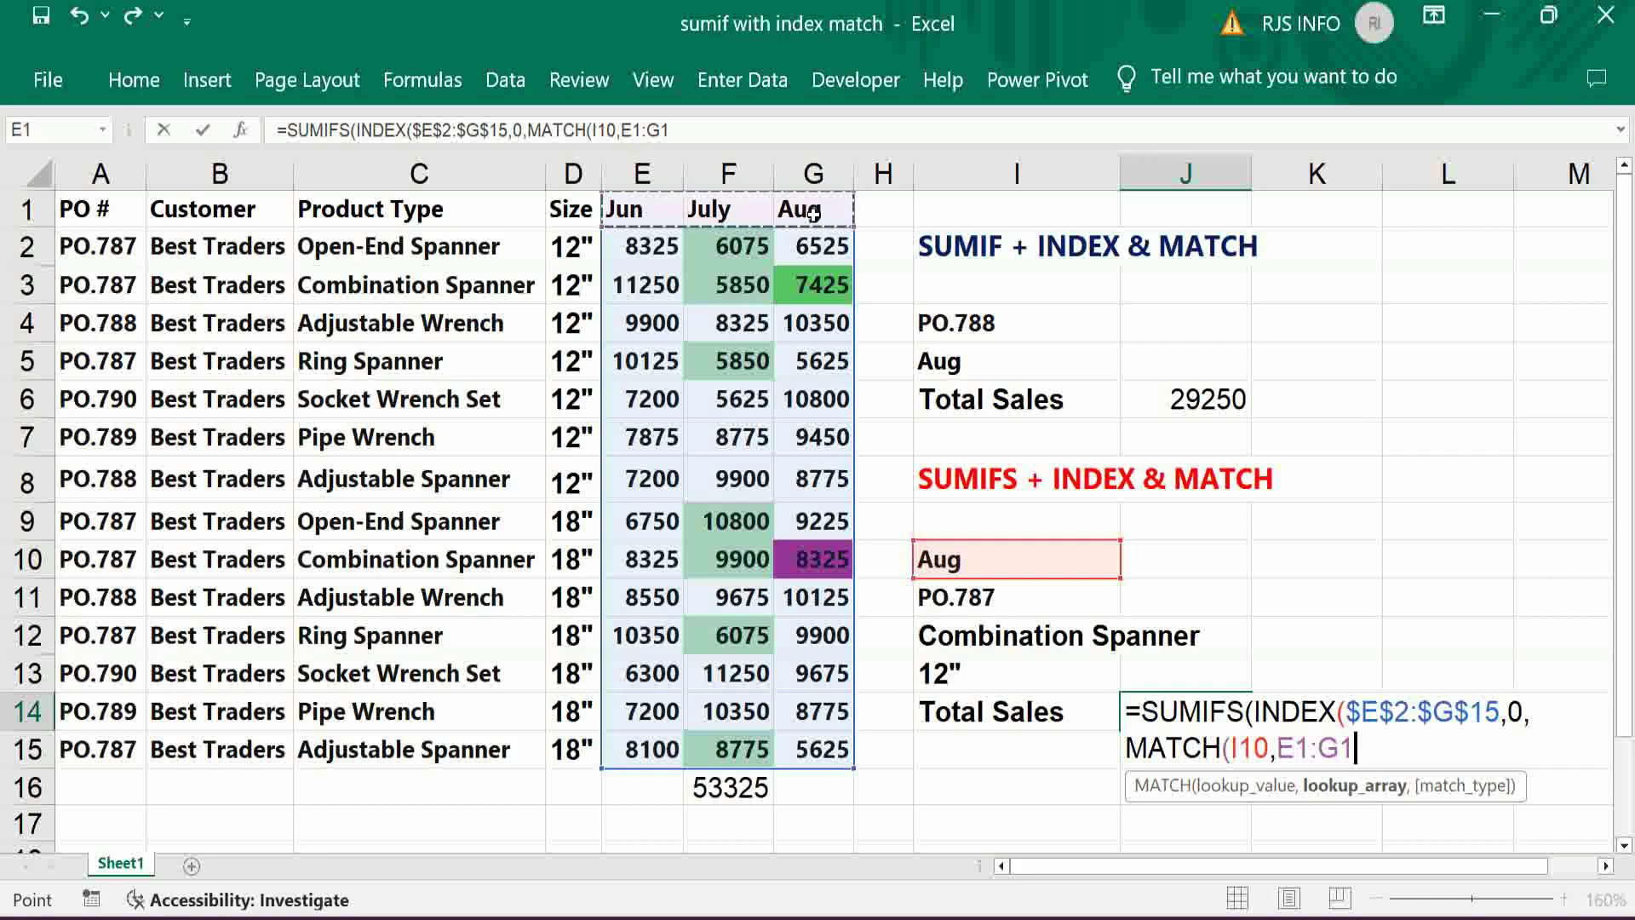
key("F4")
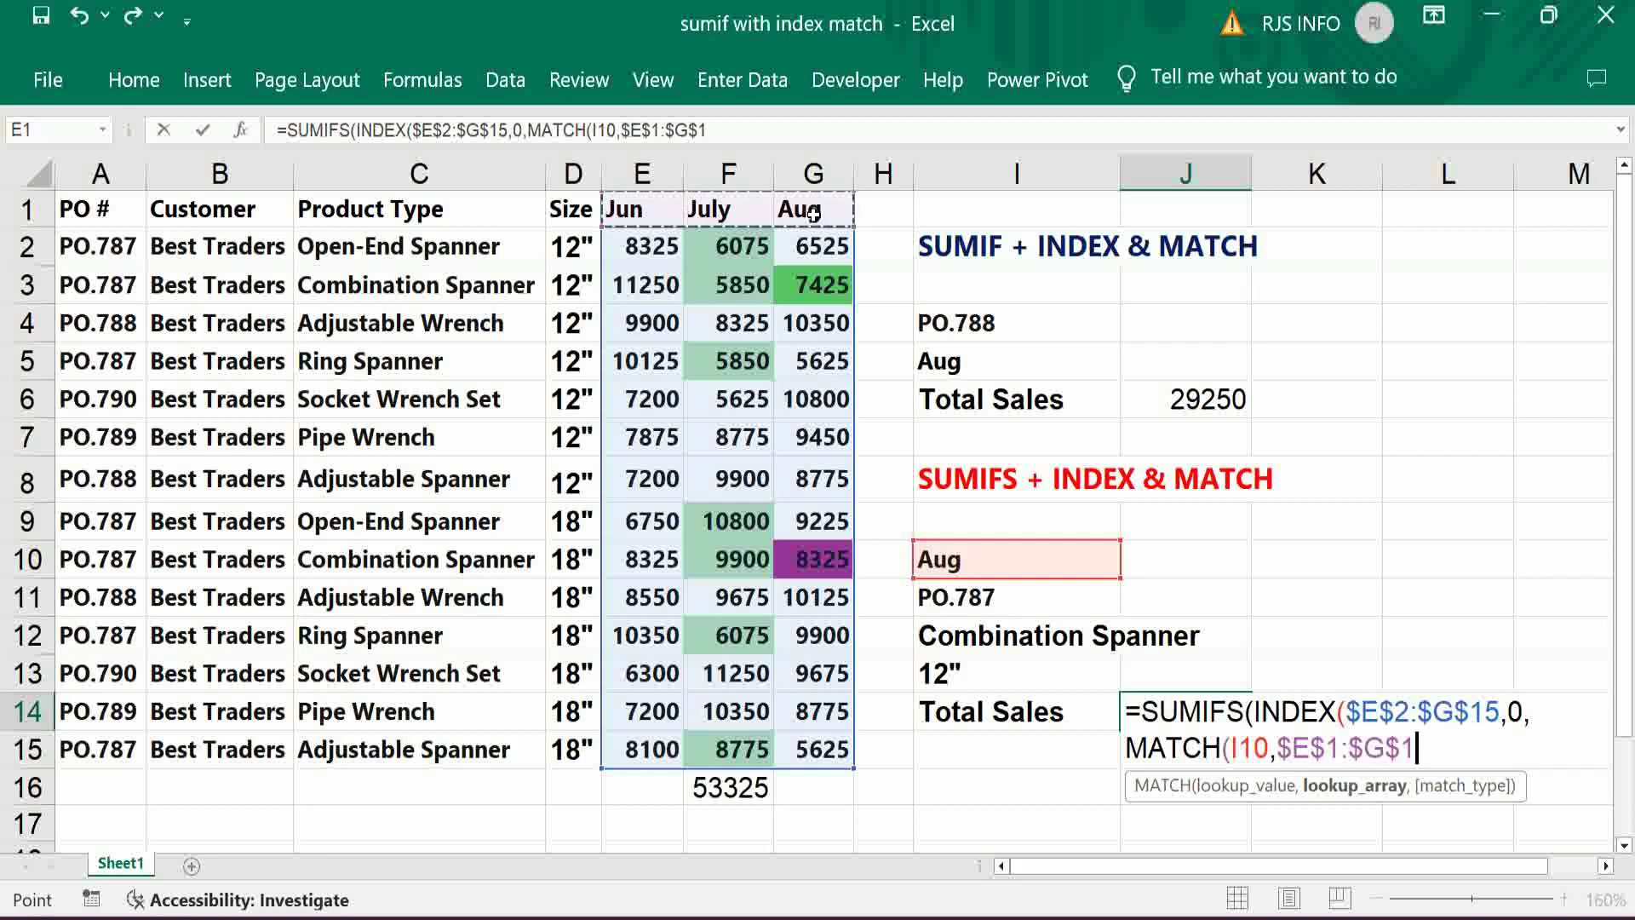
type(",0")
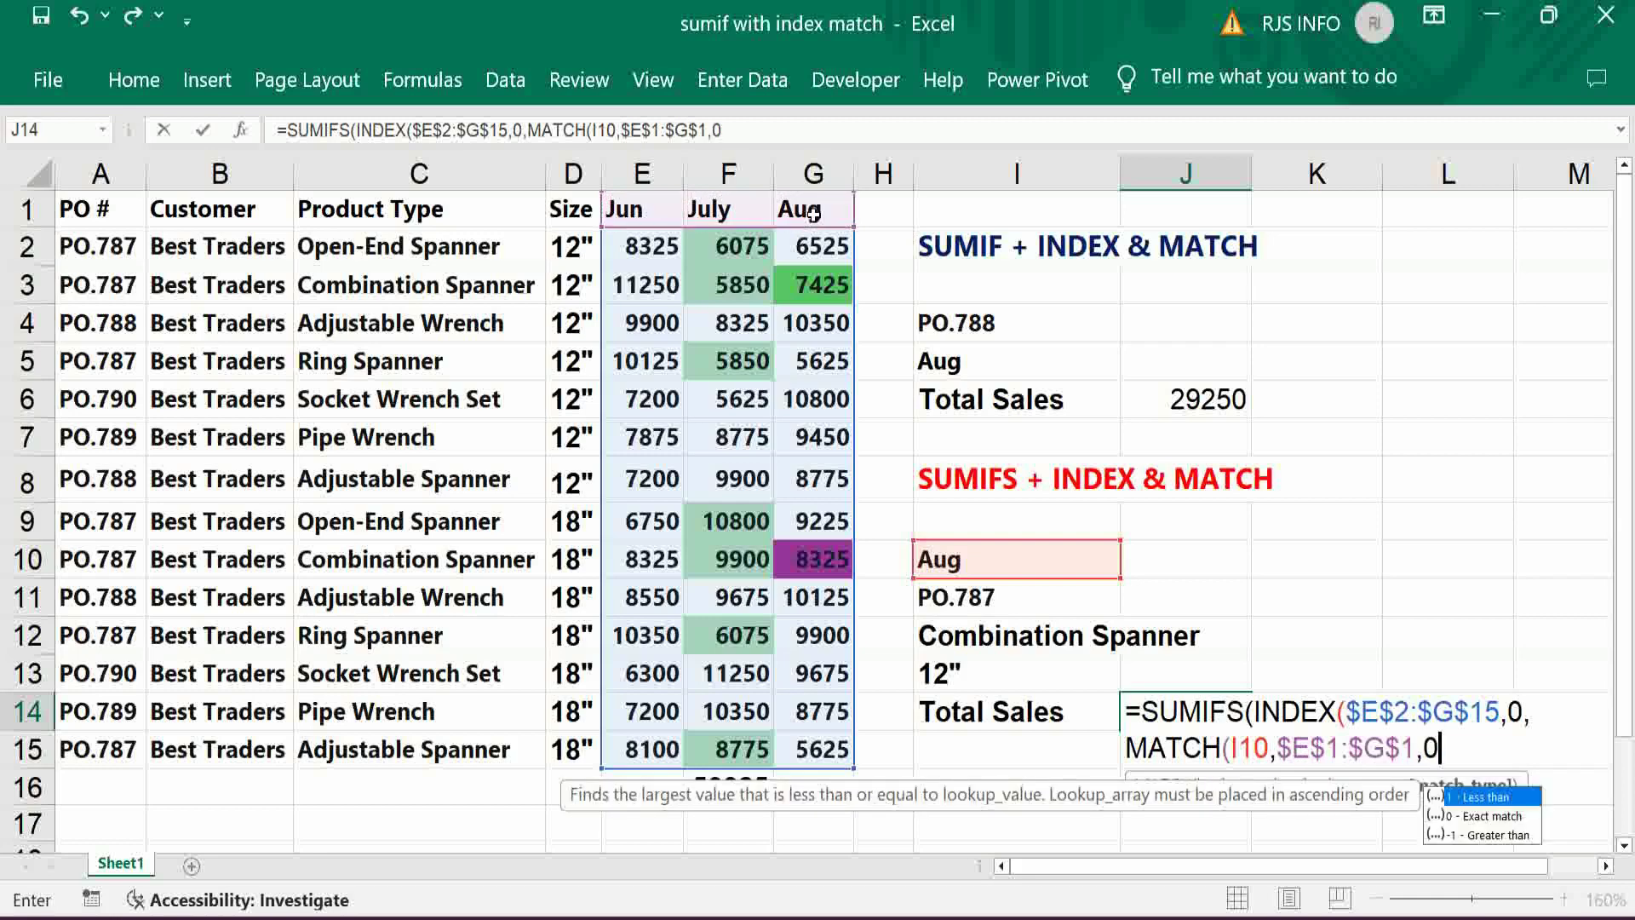
type("))")
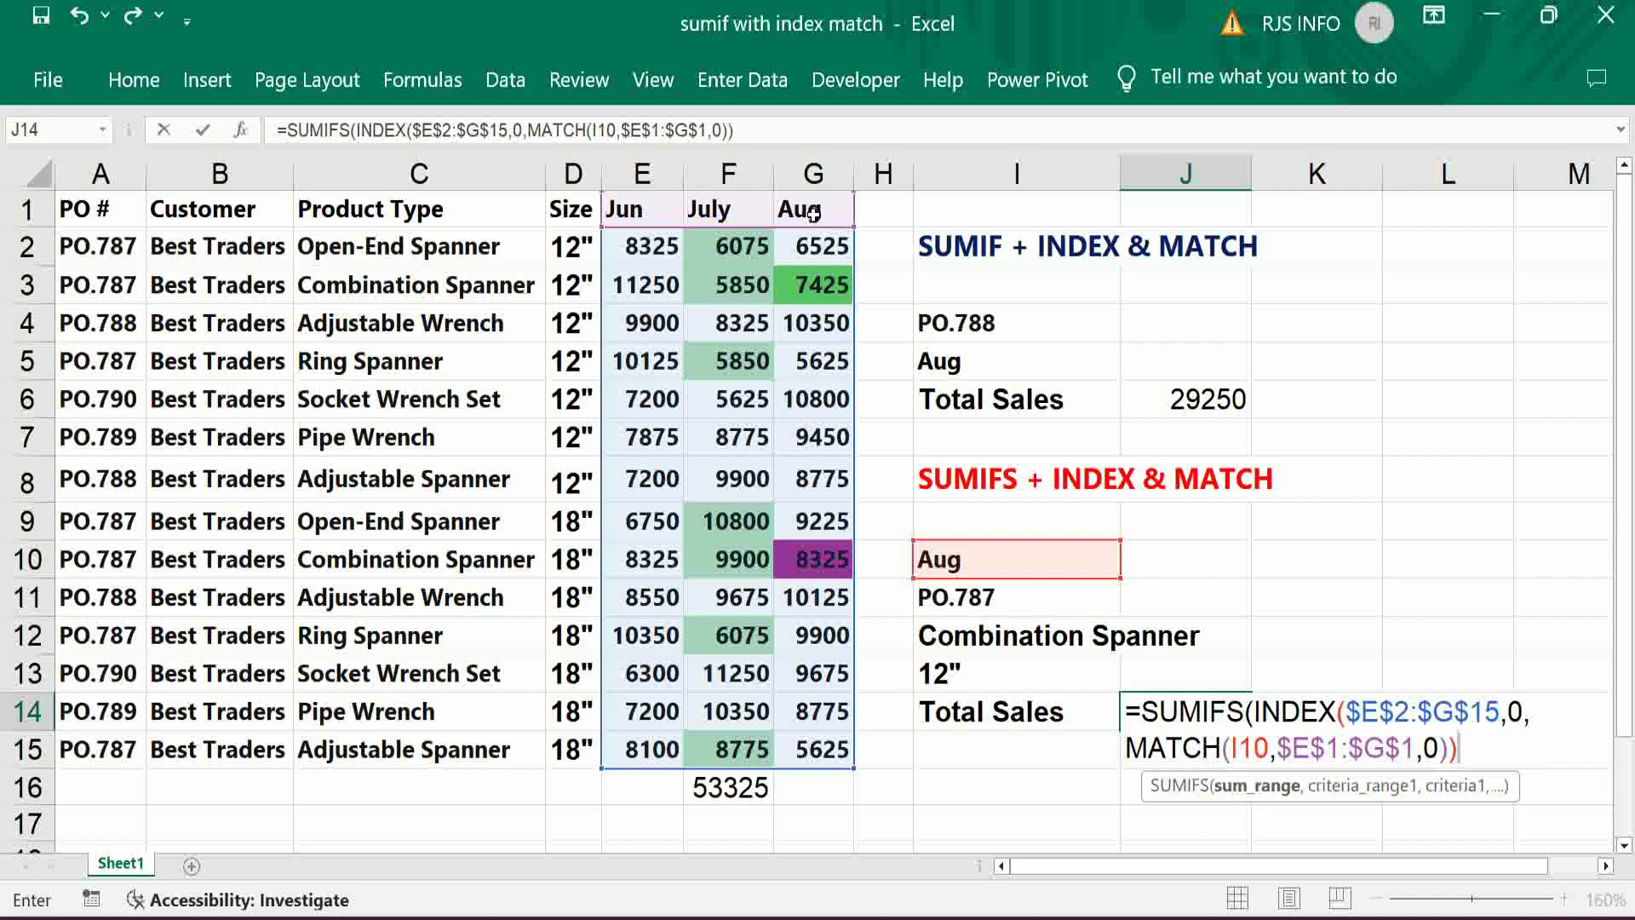
type(",")
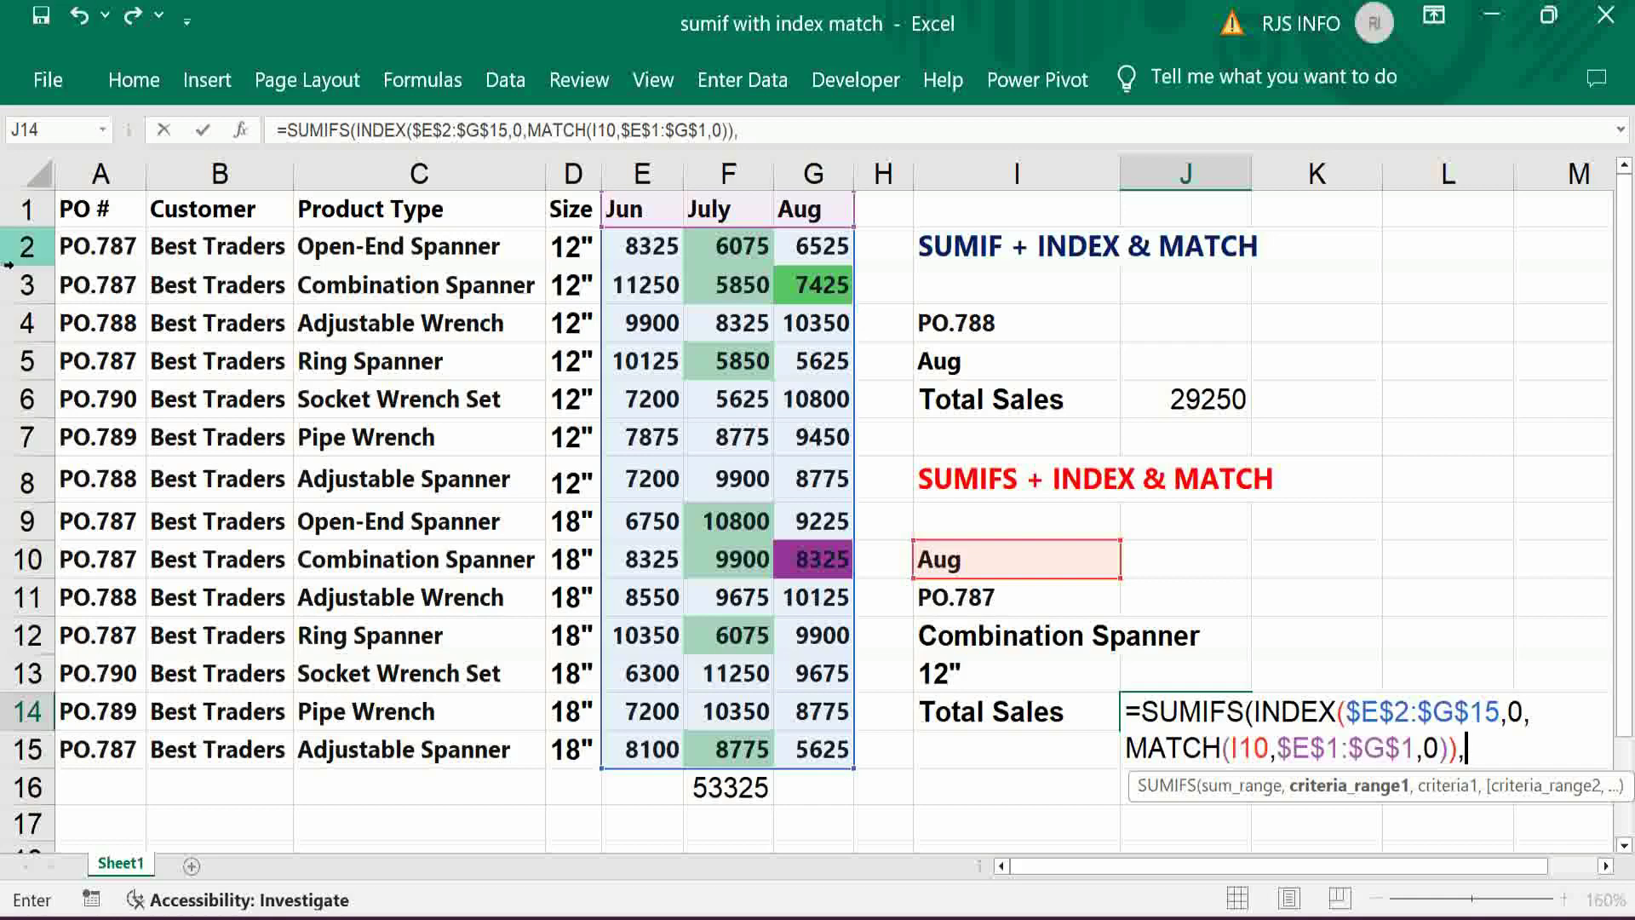
Add the PO criteria pair $A$2:$A$15 and I11 to the J14 SUMIFS
left_click(100, 250)
left_click_drag(101, 247, 68, 743)
key("F4")
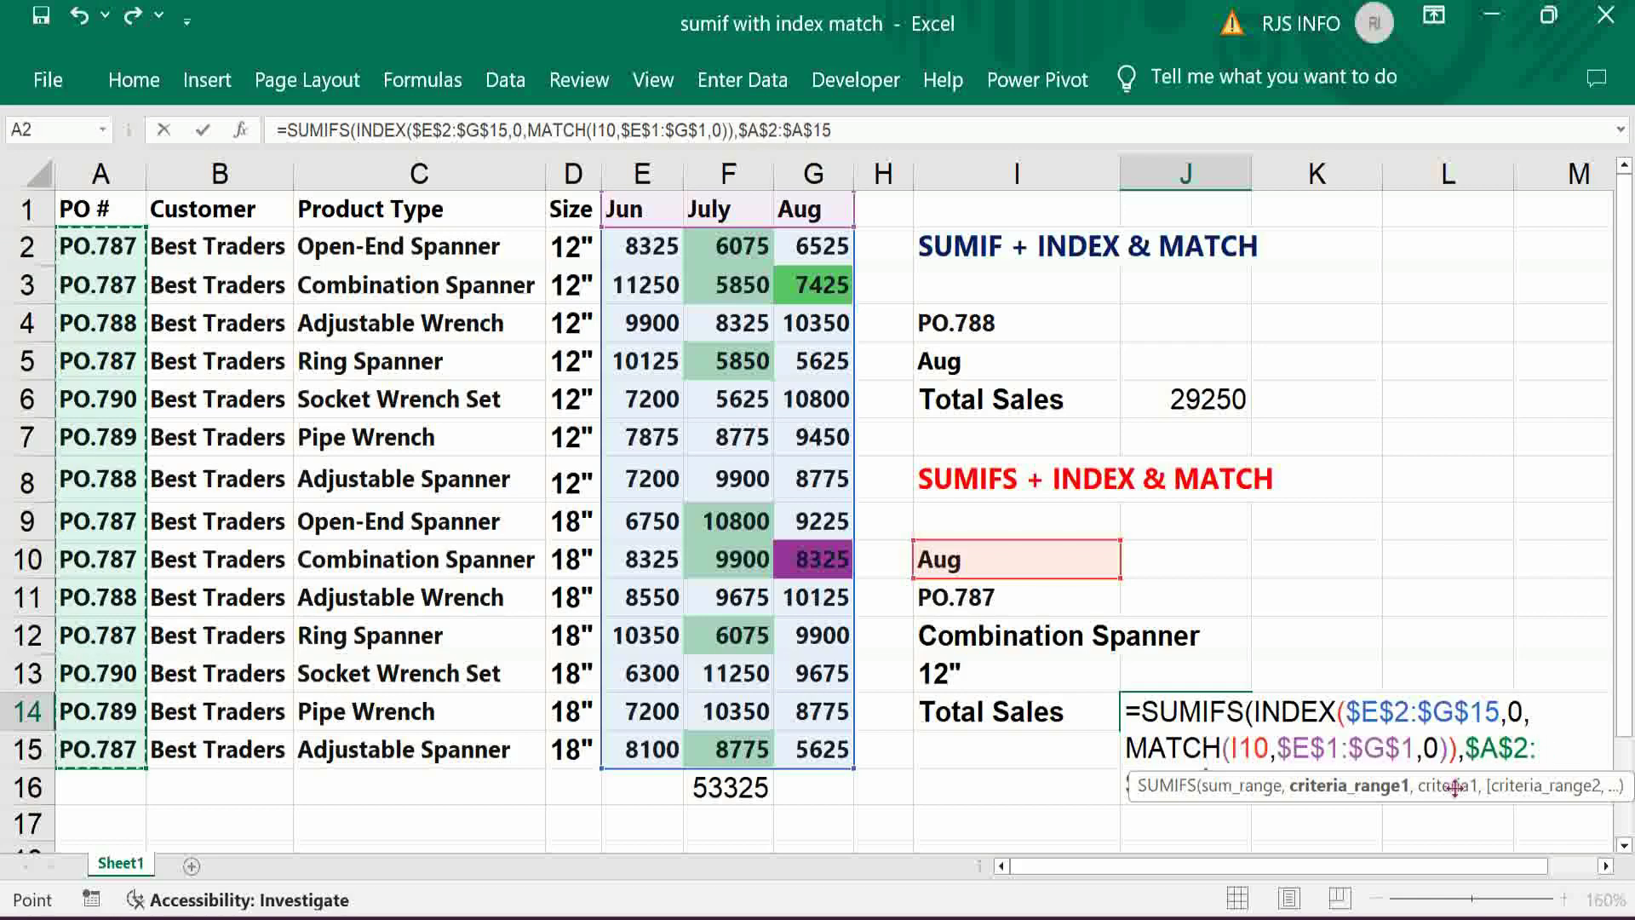
type(",")
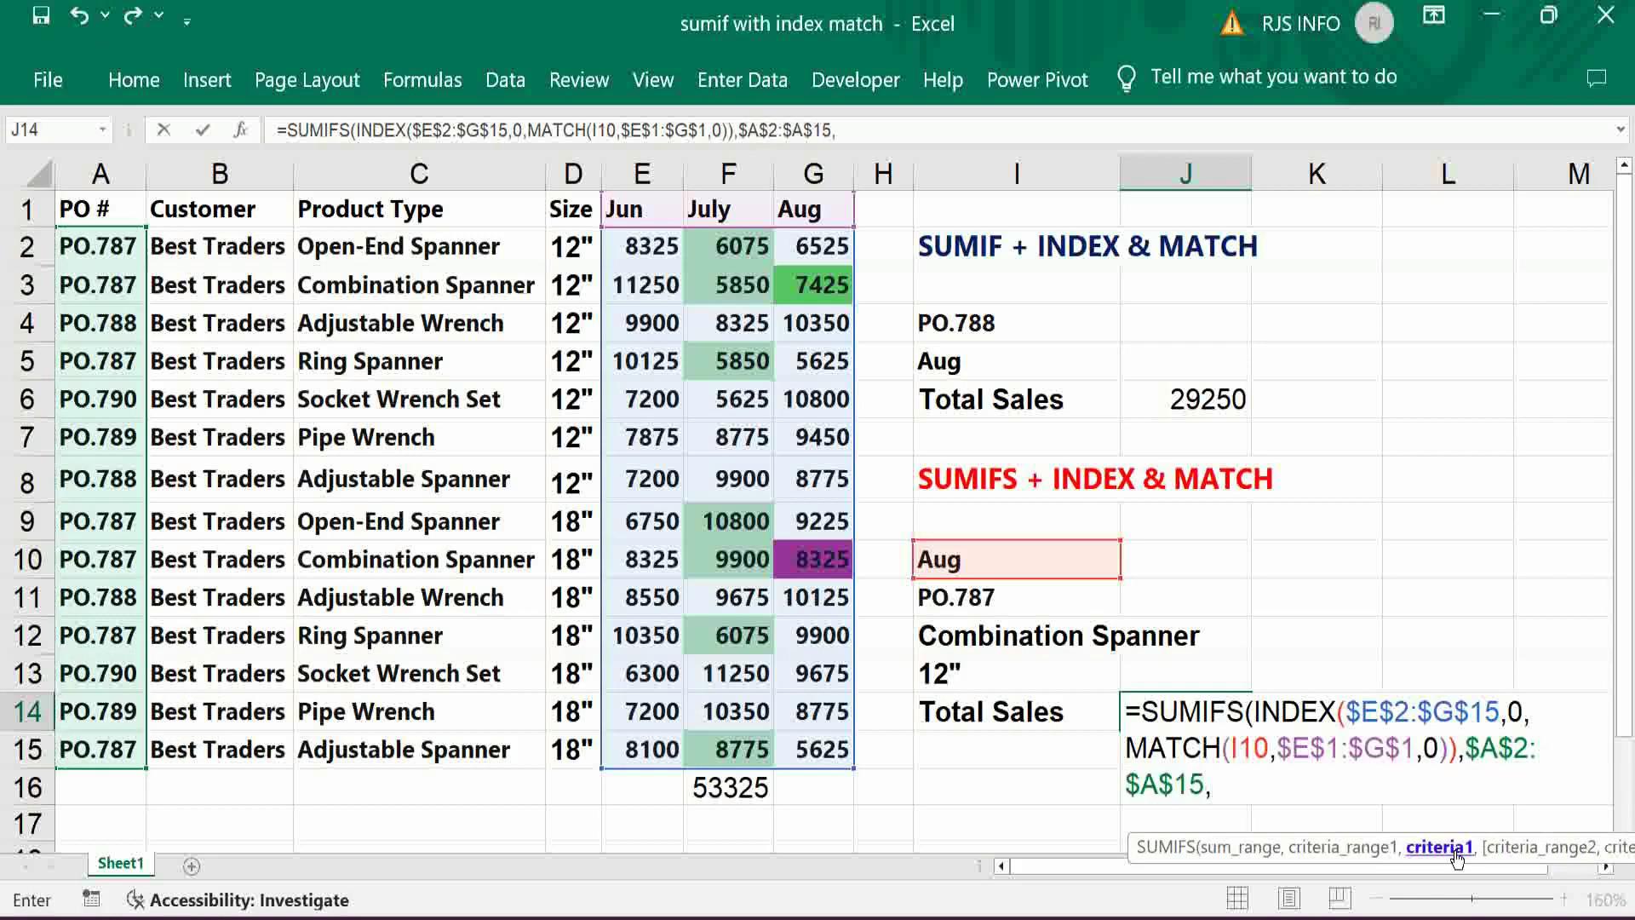
left_click(971, 595)
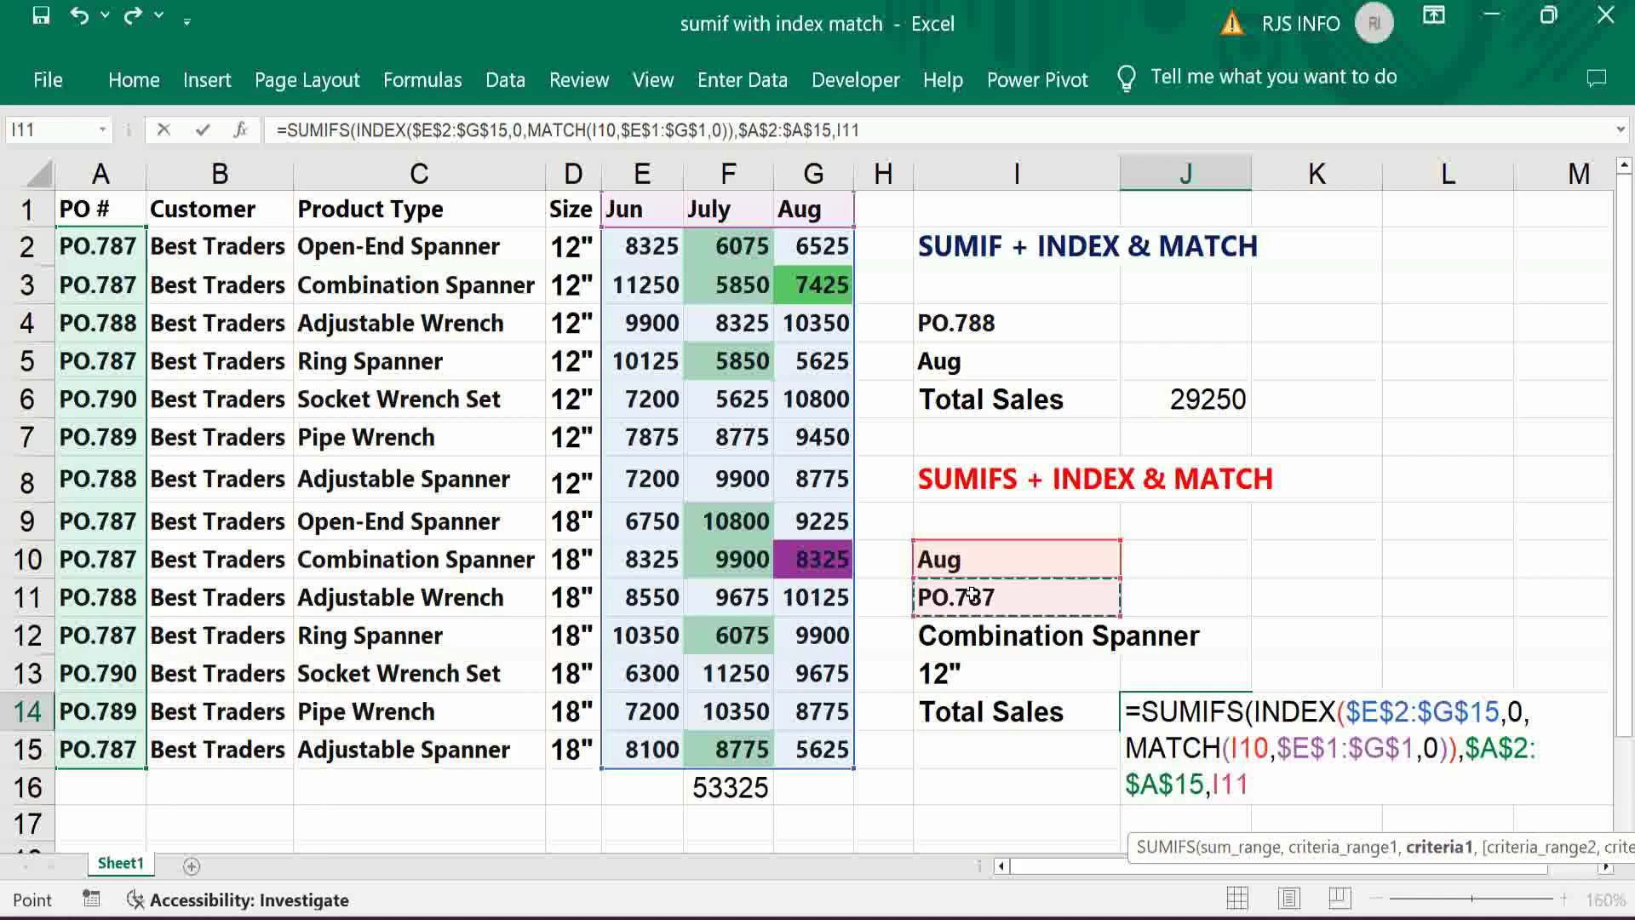
type(",")
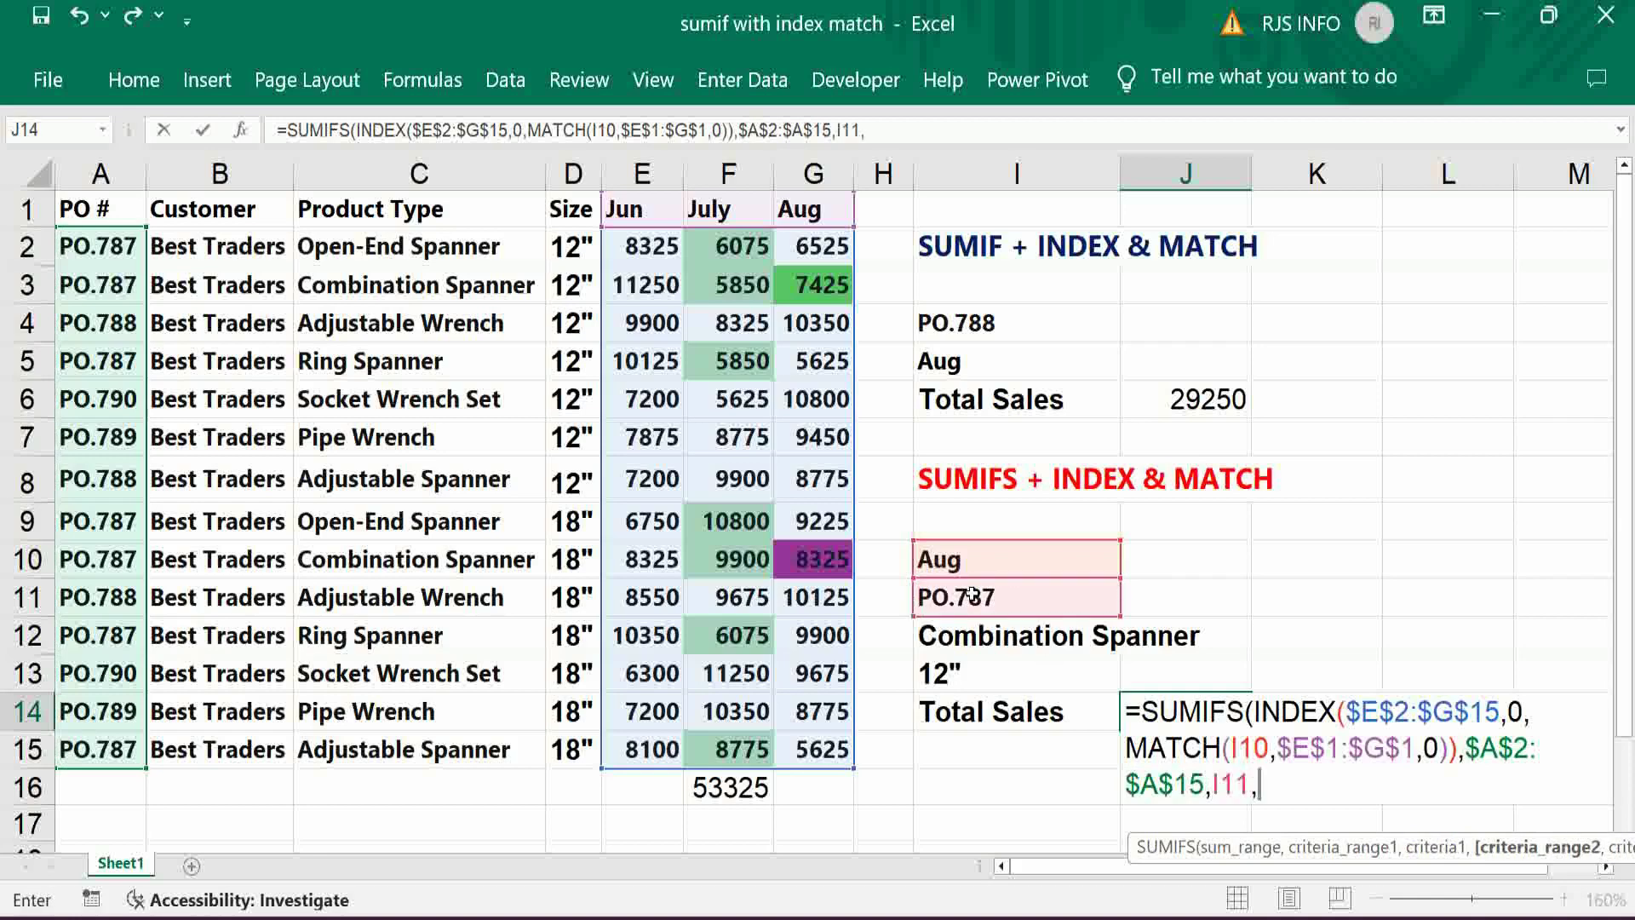
Add the product type pair $C$2:$C$15 and I12, then close and commit the formula, giving 15750
left_click(406, 245)
left_click_drag(406, 244, 432, 743)
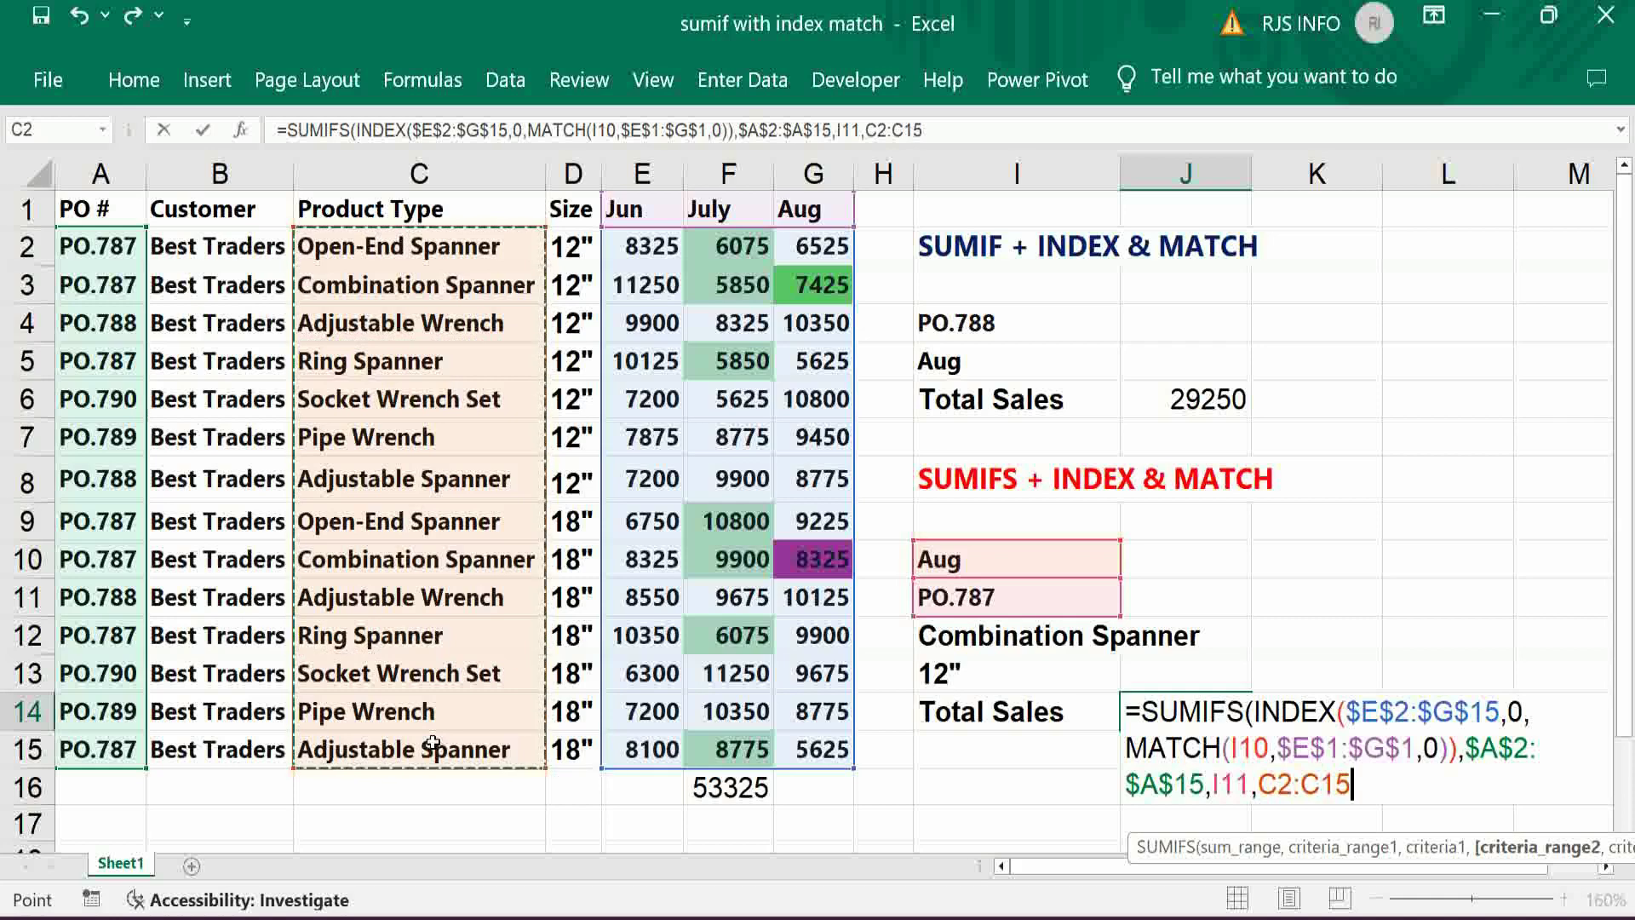
key("F4")
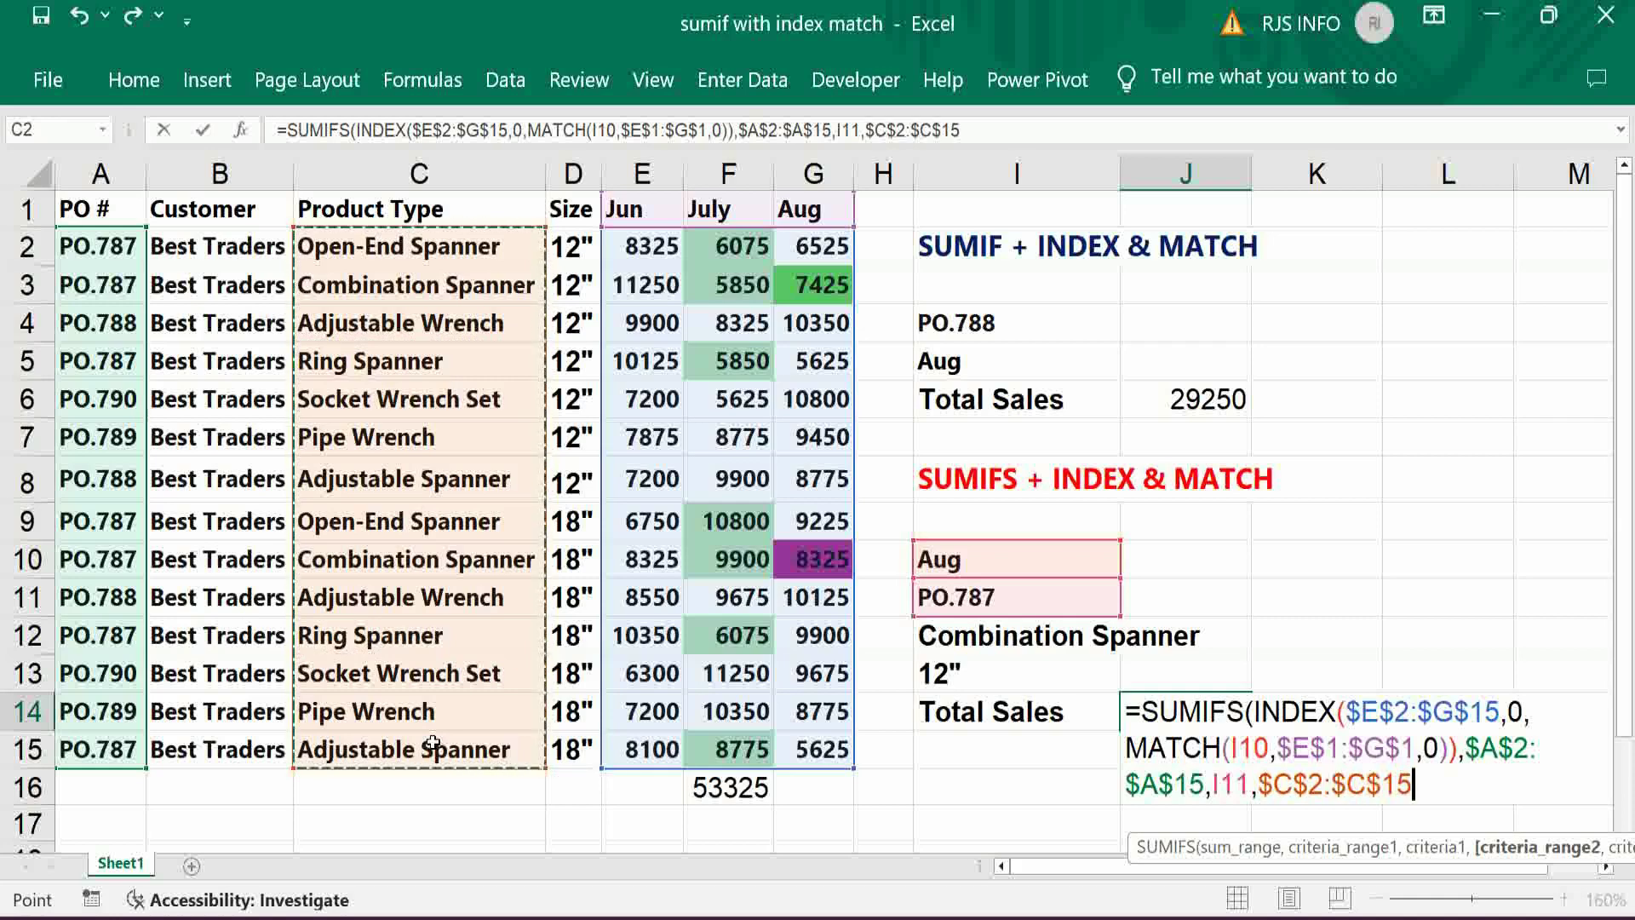
type(",")
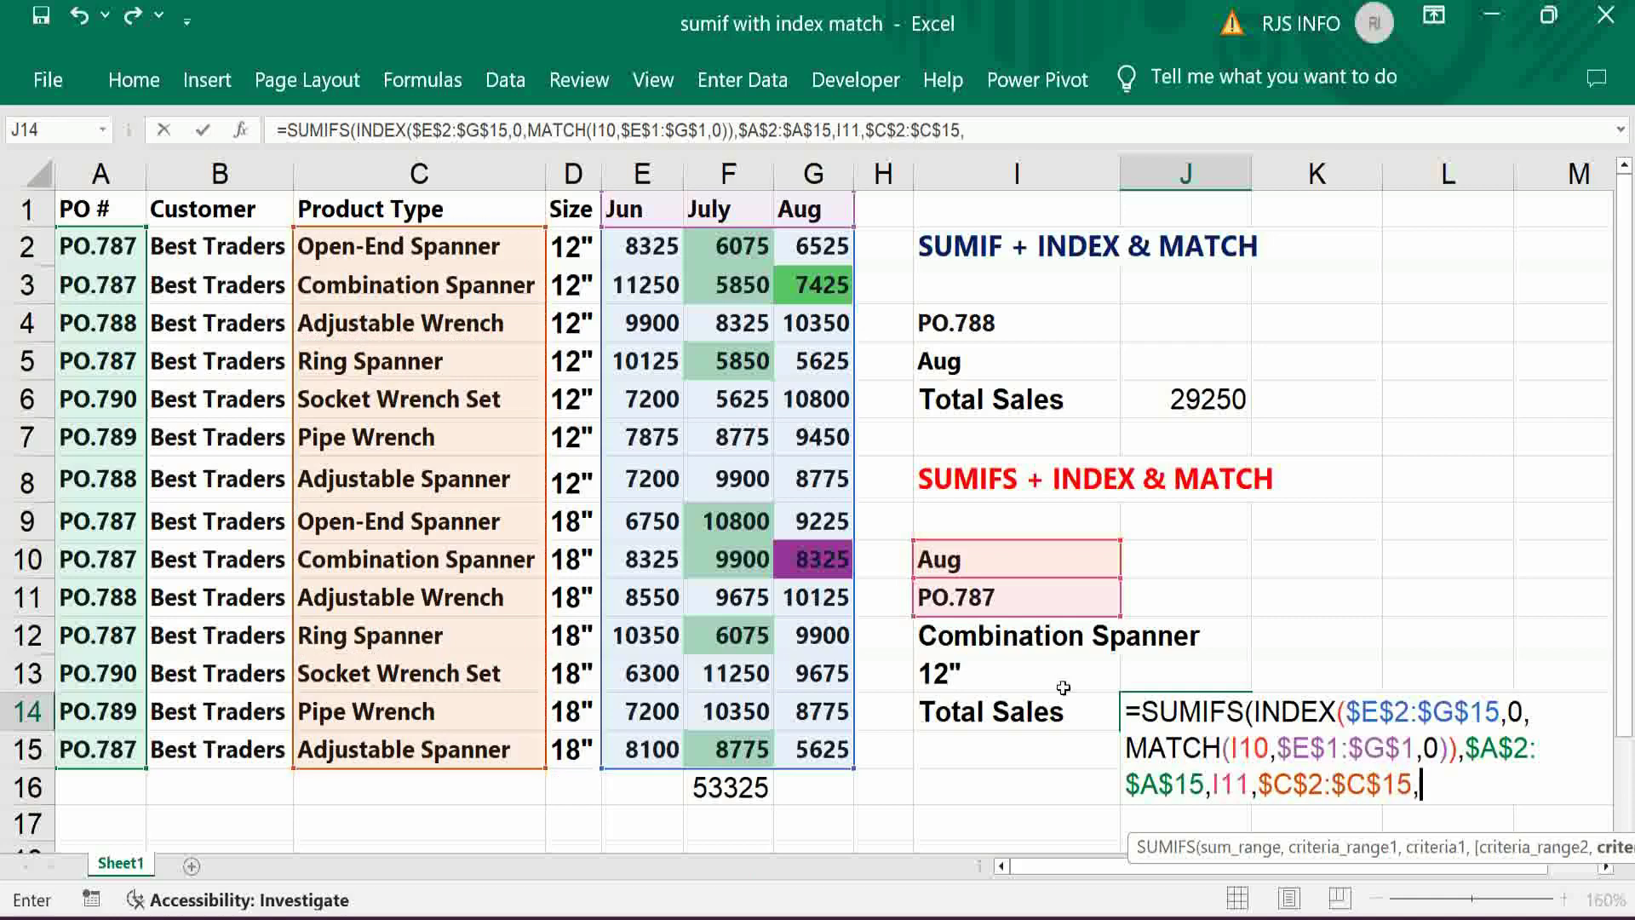
left_click(1021, 639)
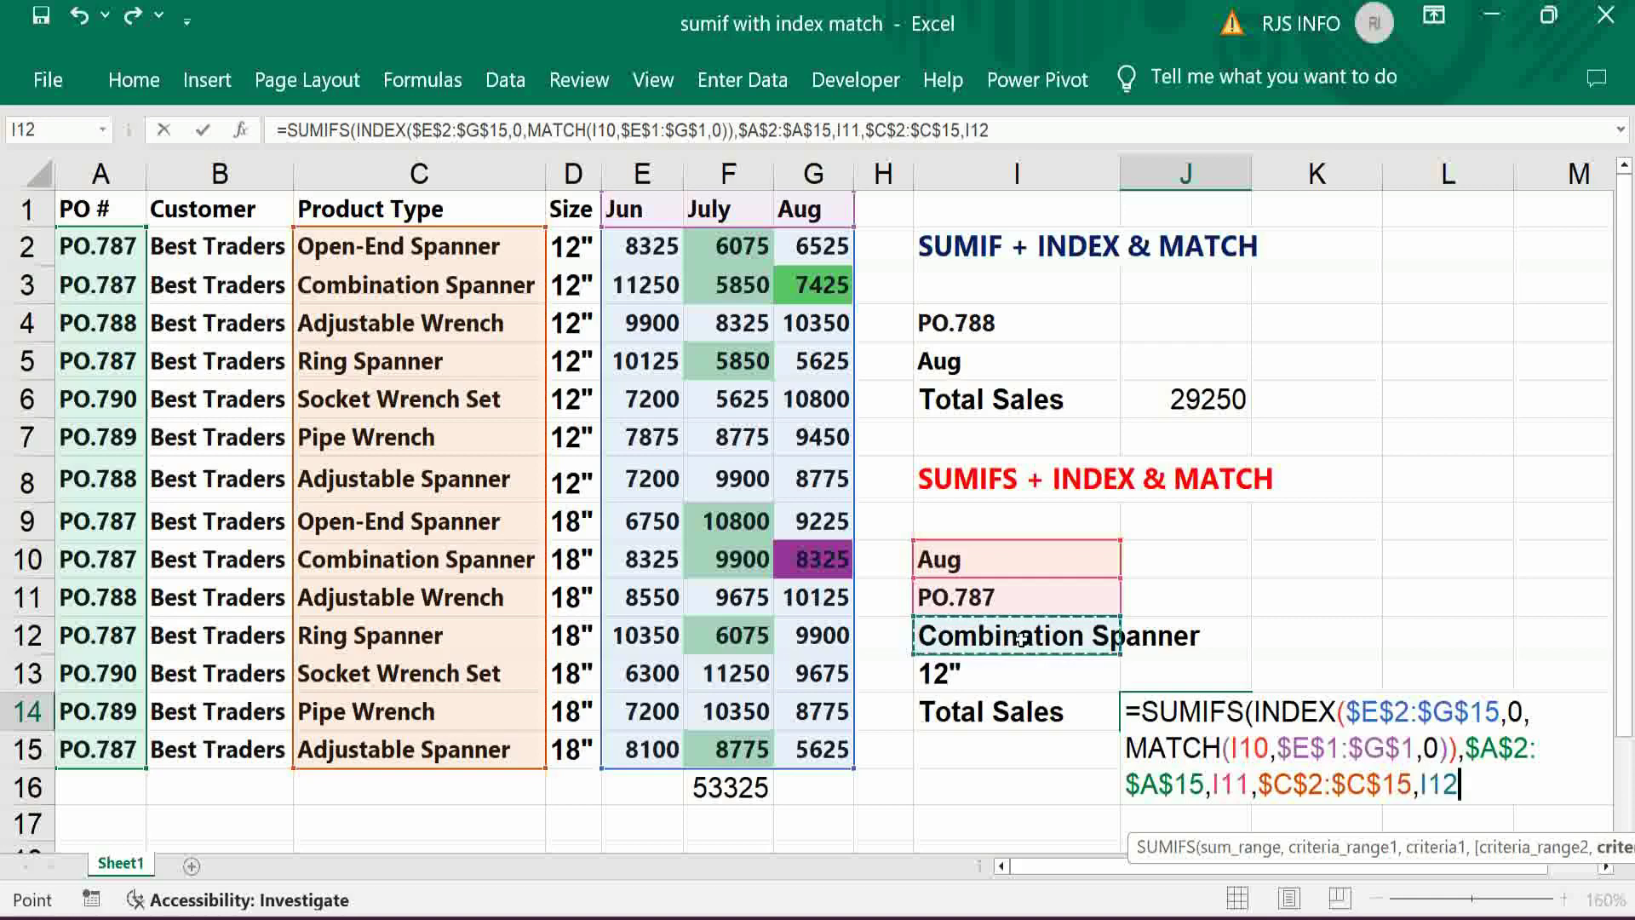
type(")")
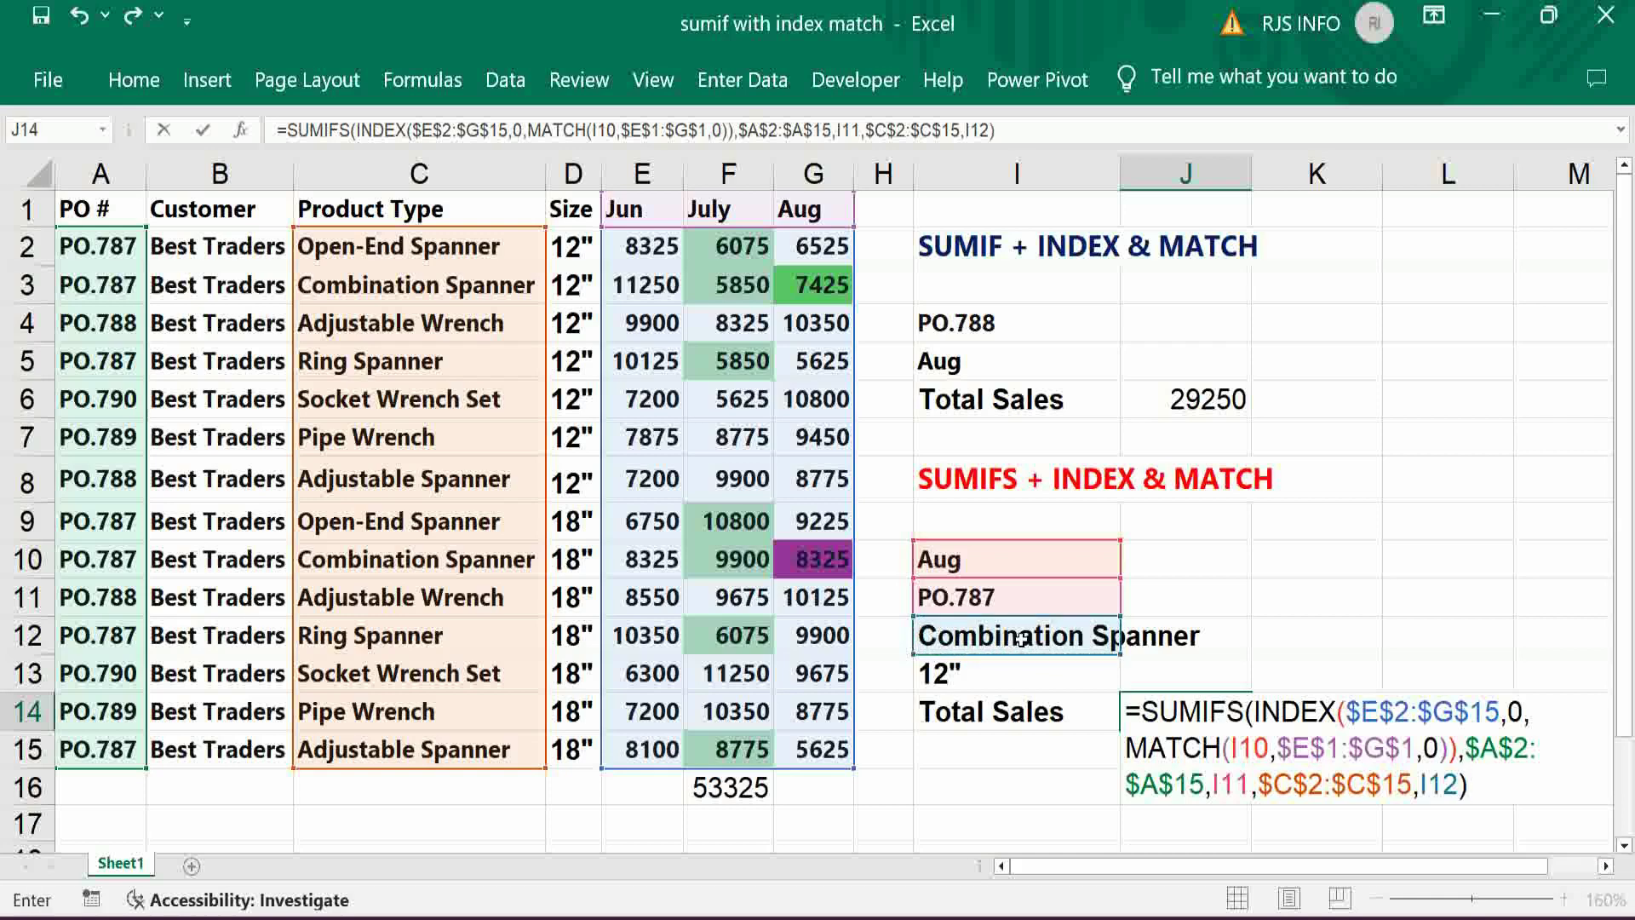
key("Tab")
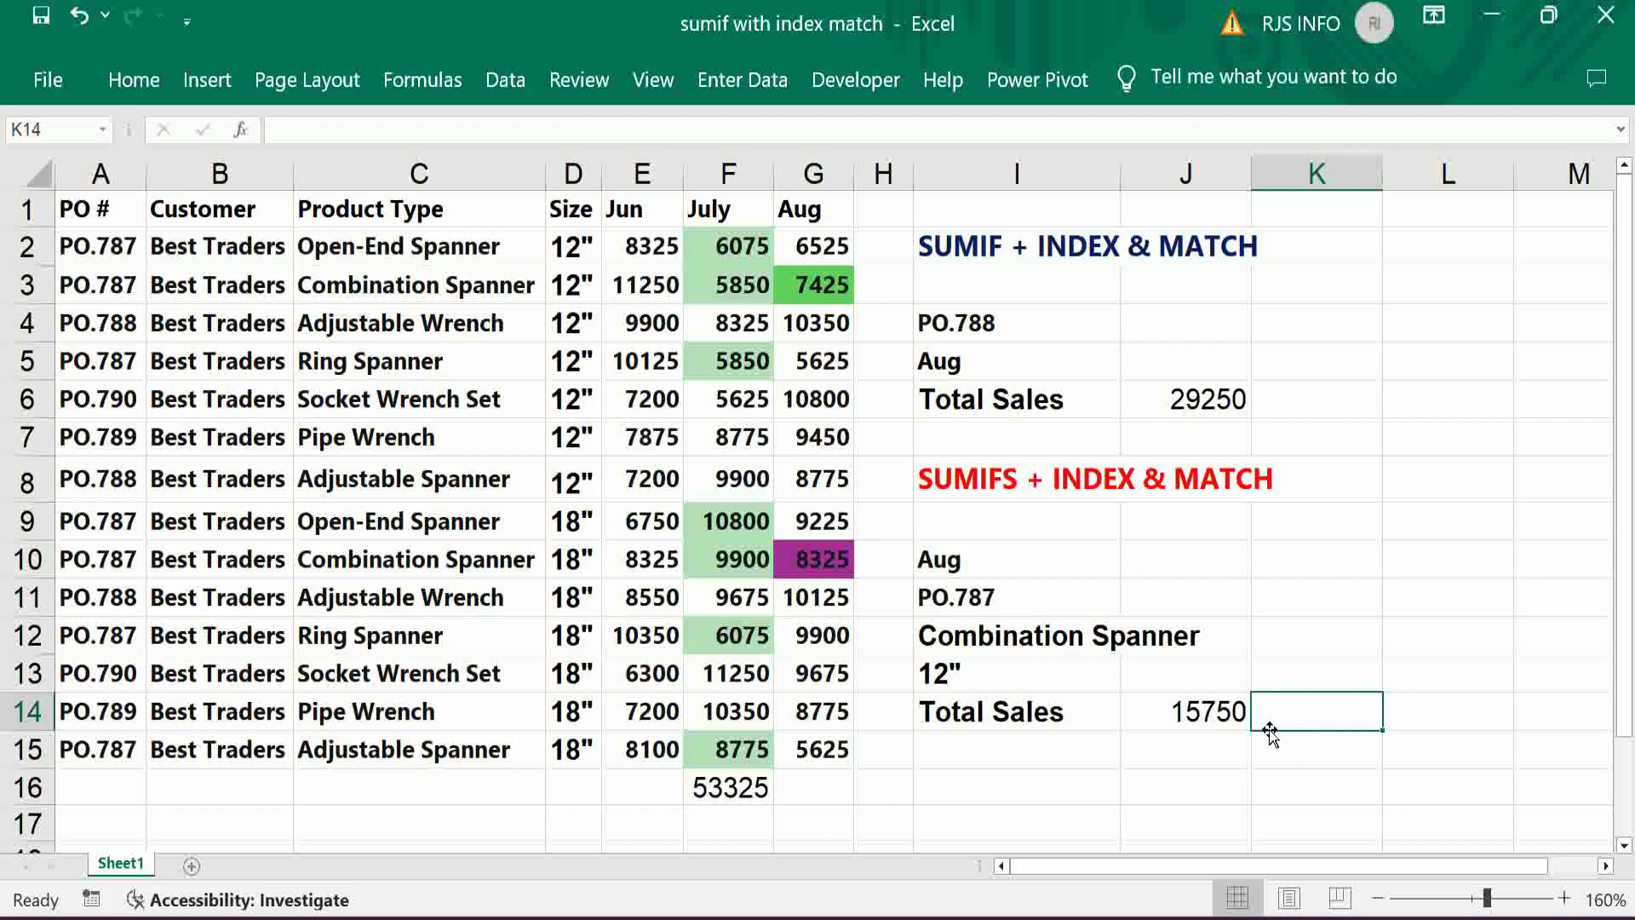
Paste Ring Spanner into the product type input I12, then select the J14 total
left_click(1220, 718)
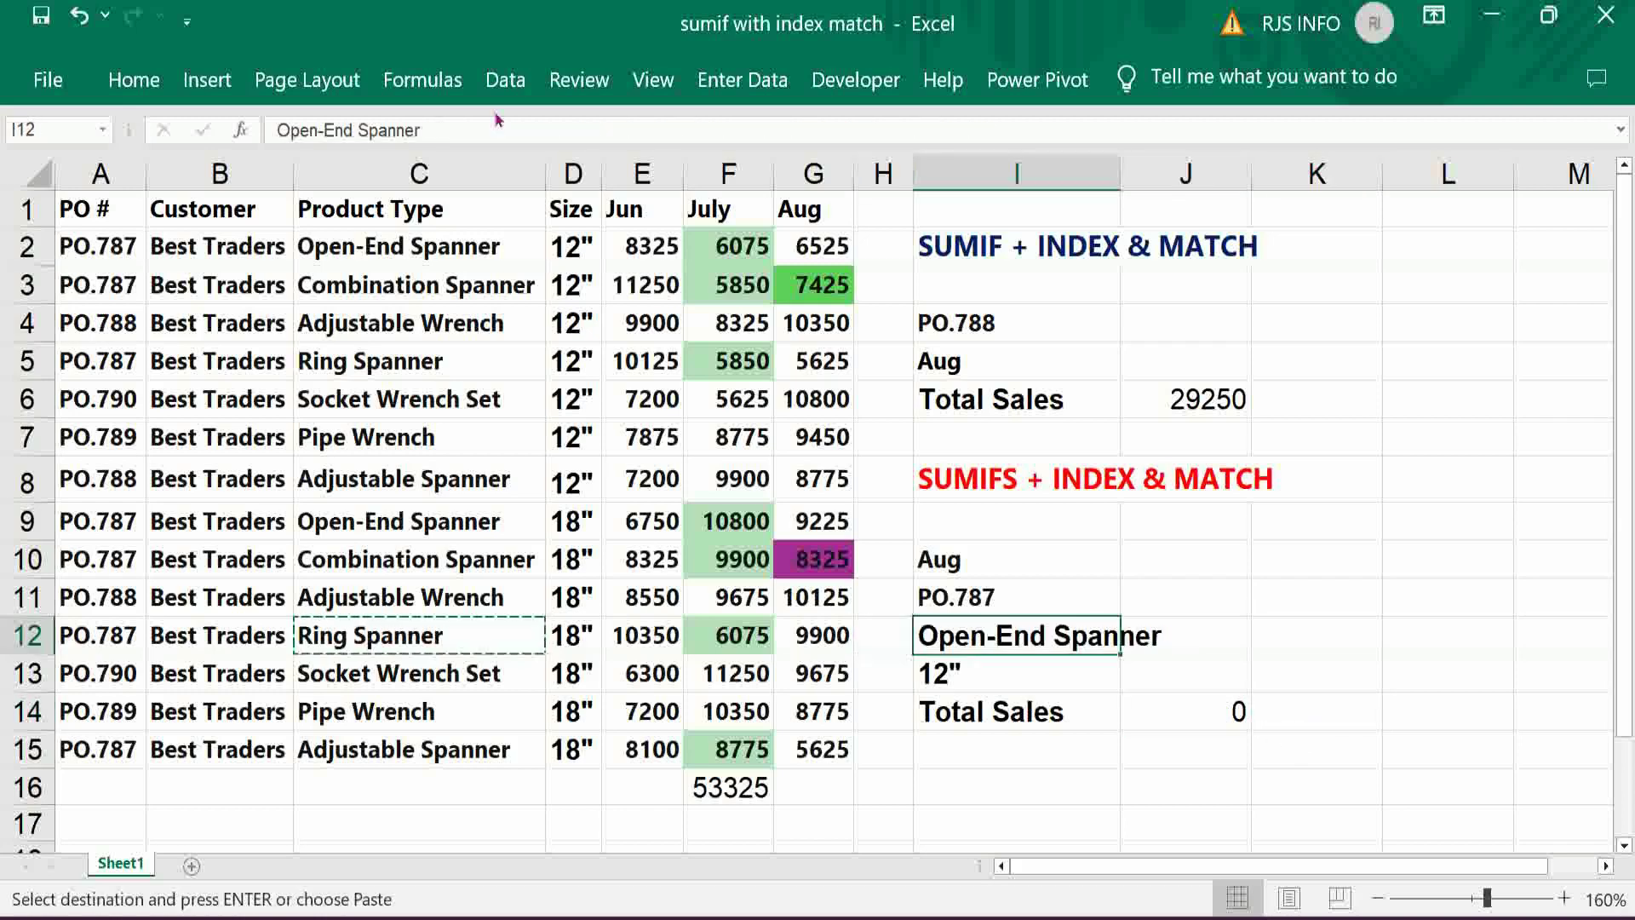
key("Return")
key("Return")
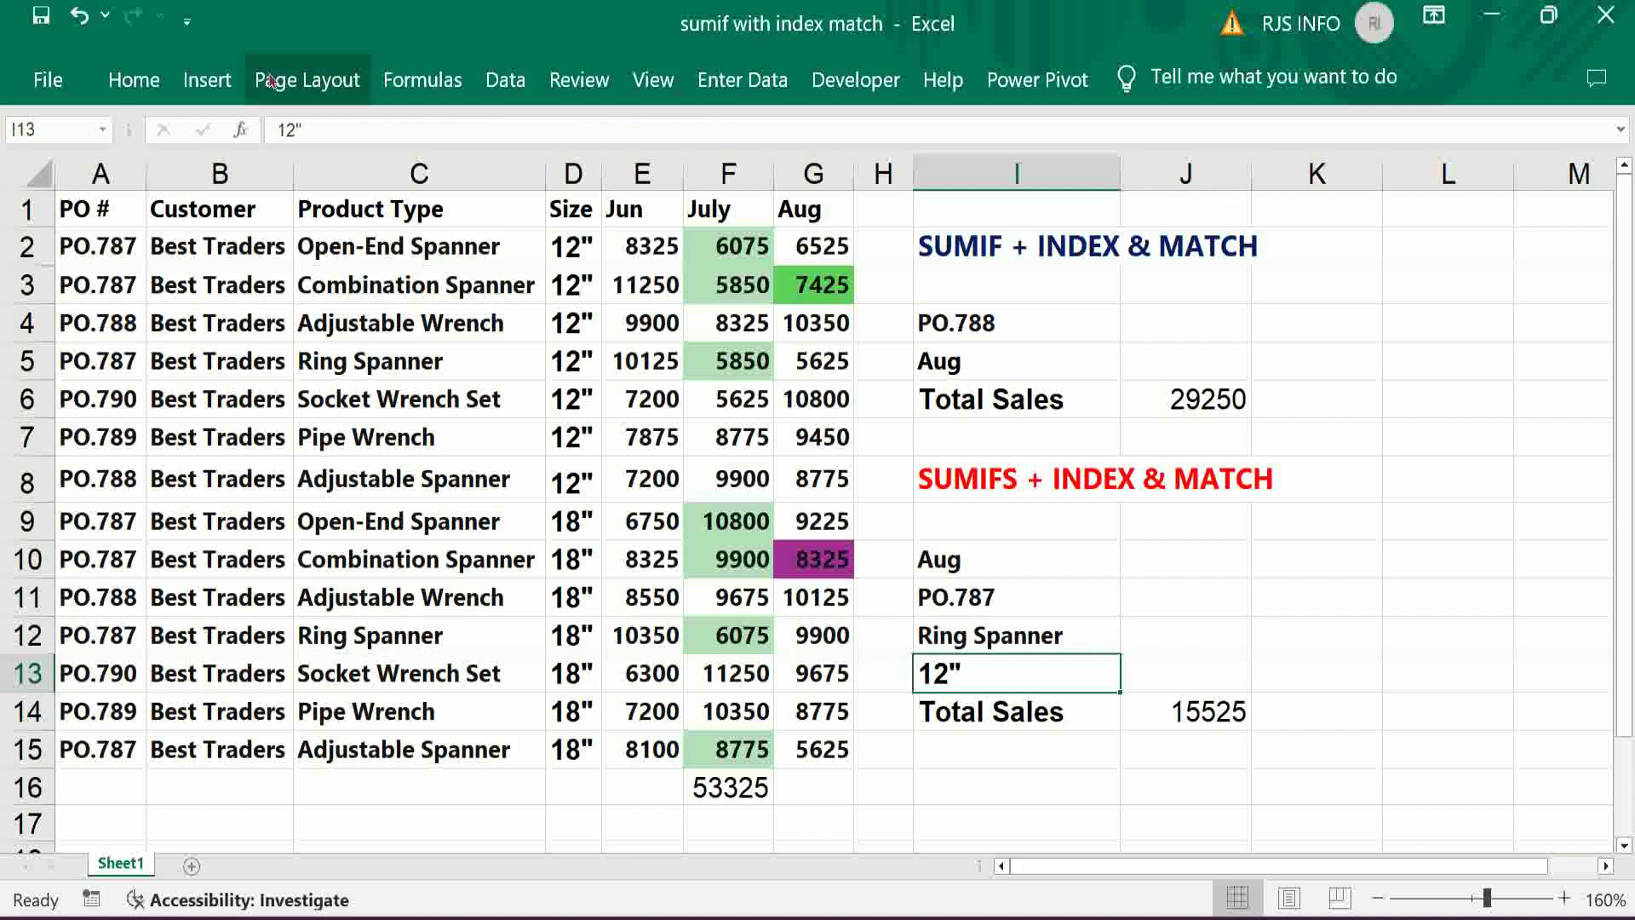
left_click(1205, 711)
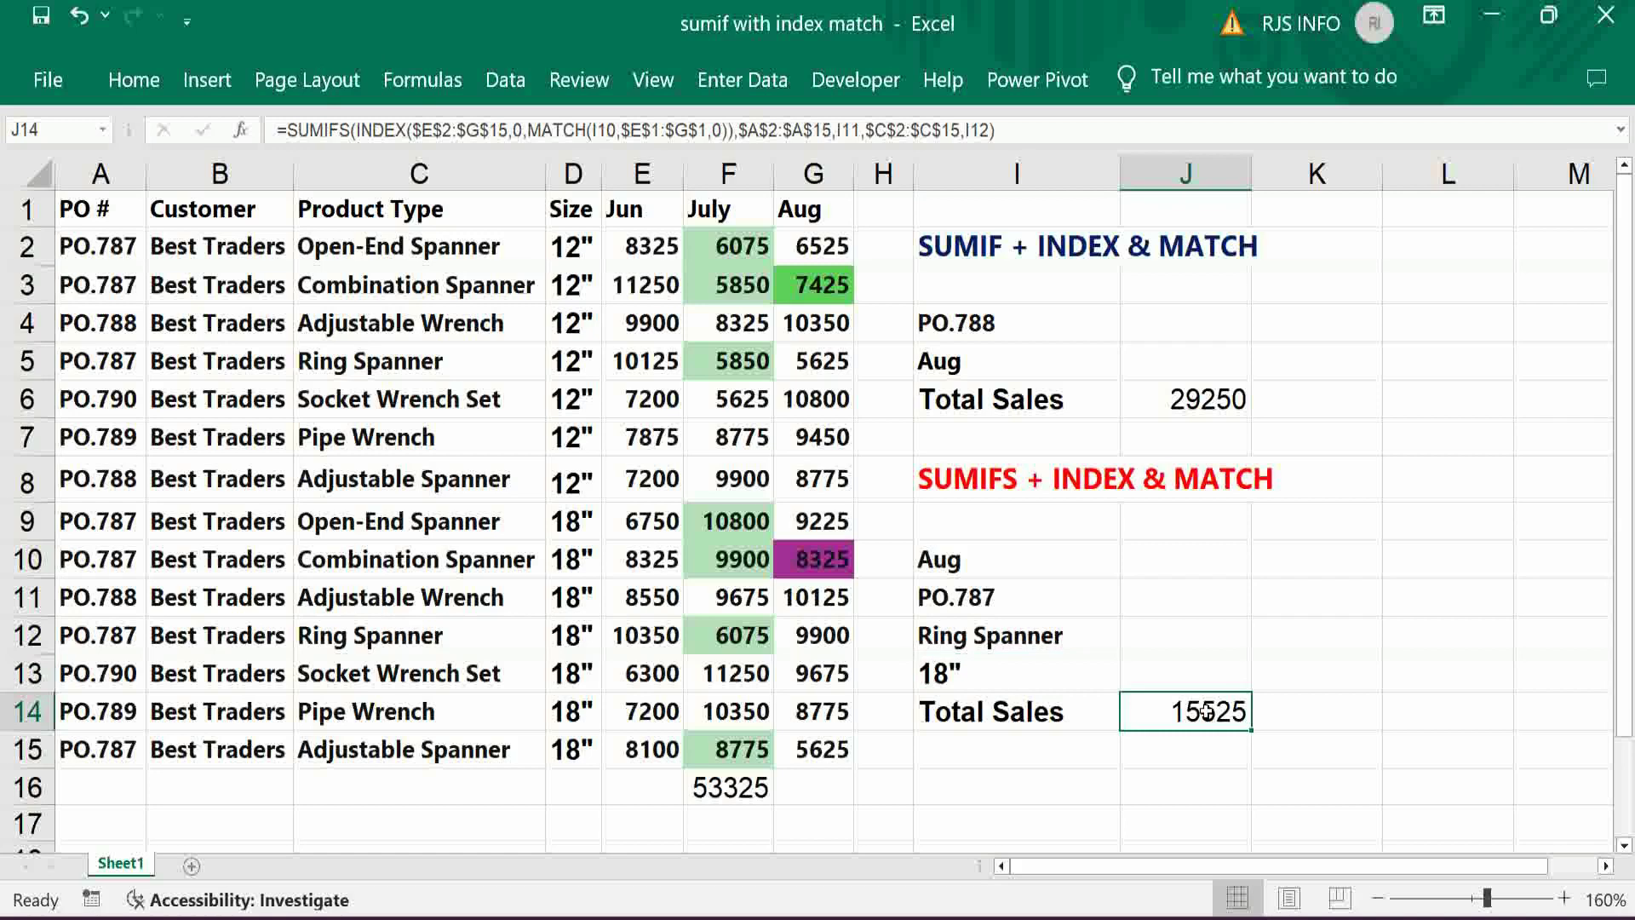
Append the size criteria pair $D$2:$D$15 and I13 to the J14 SUMIFS, giving 9900
key("F2")
key("BackSpace")
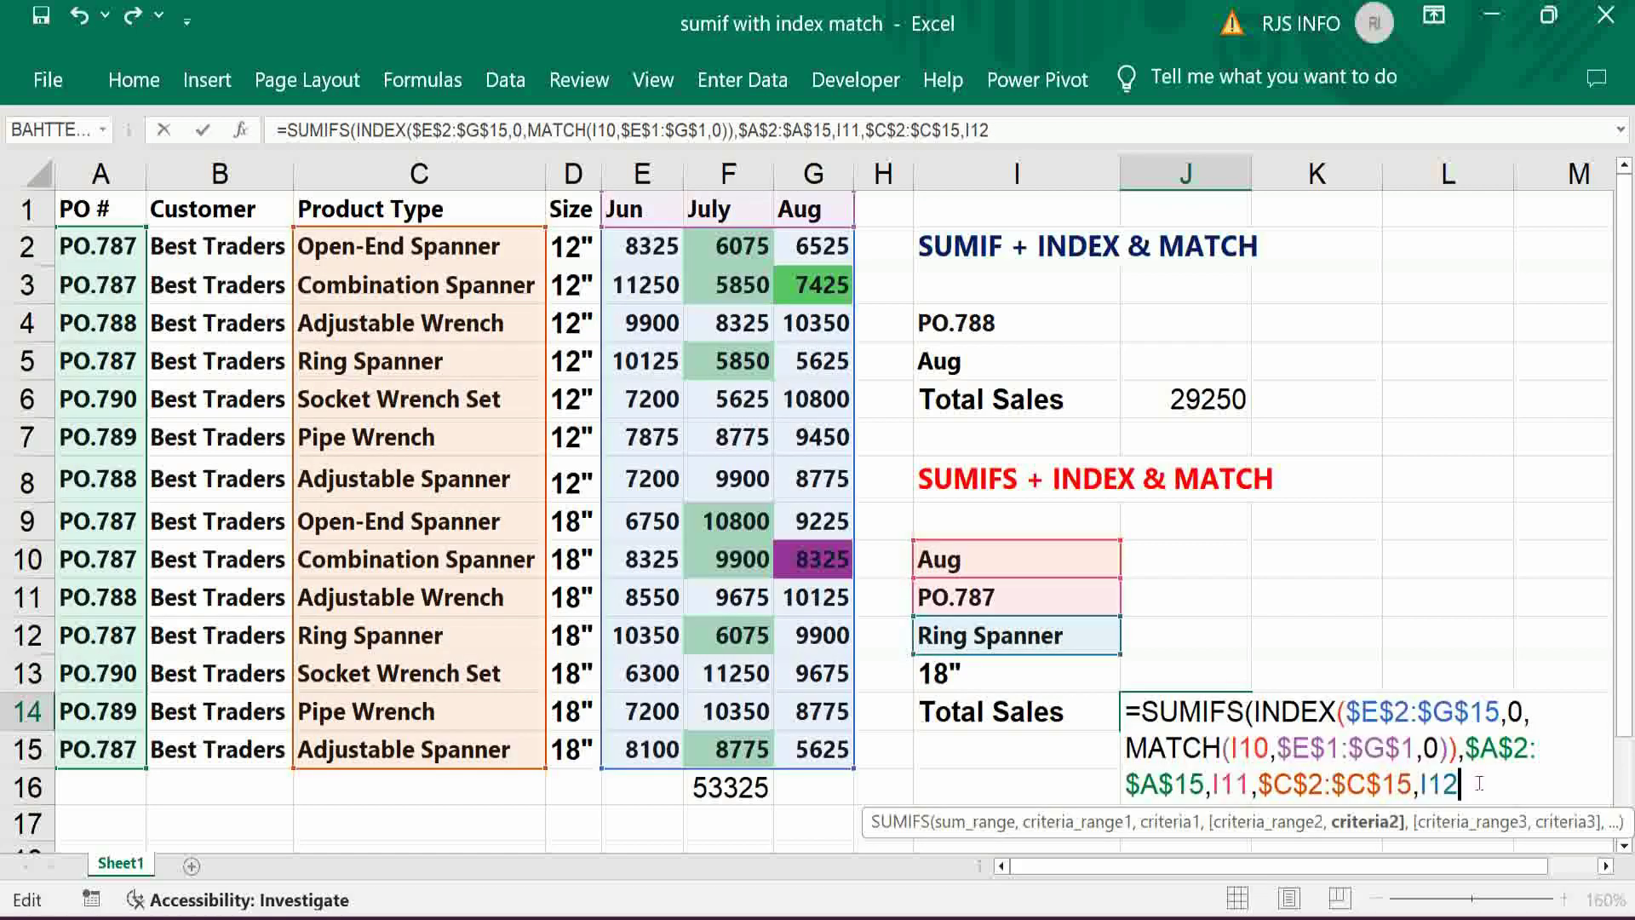
type(",")
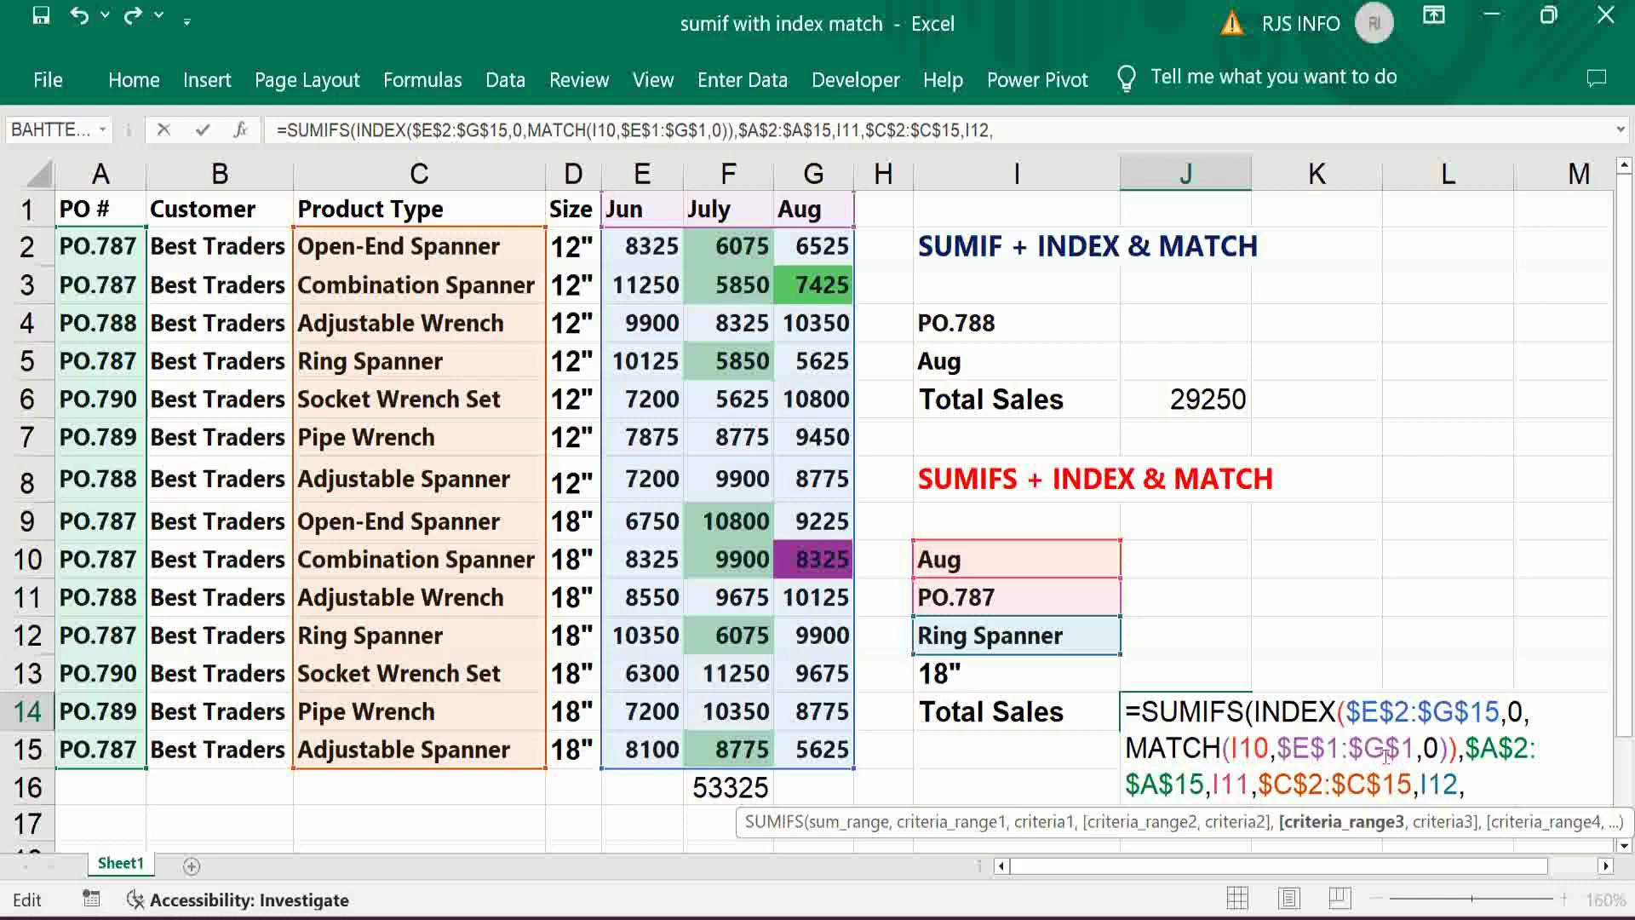
left_click(565, 245)
left_click_drag(565, 246, 599, 758)
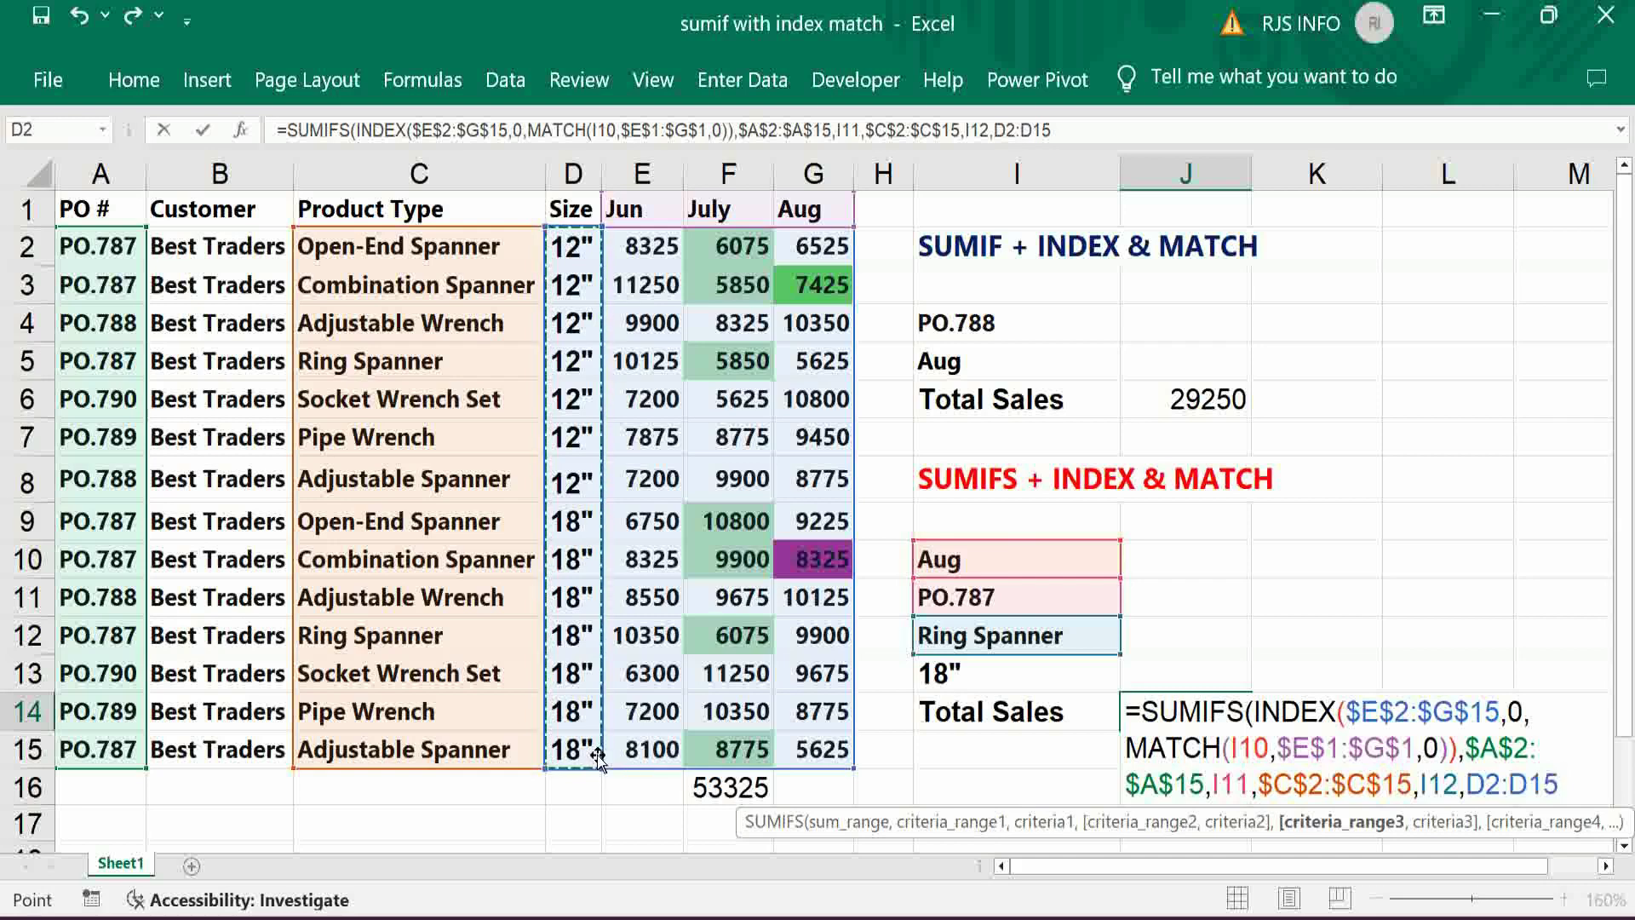
key("F4")
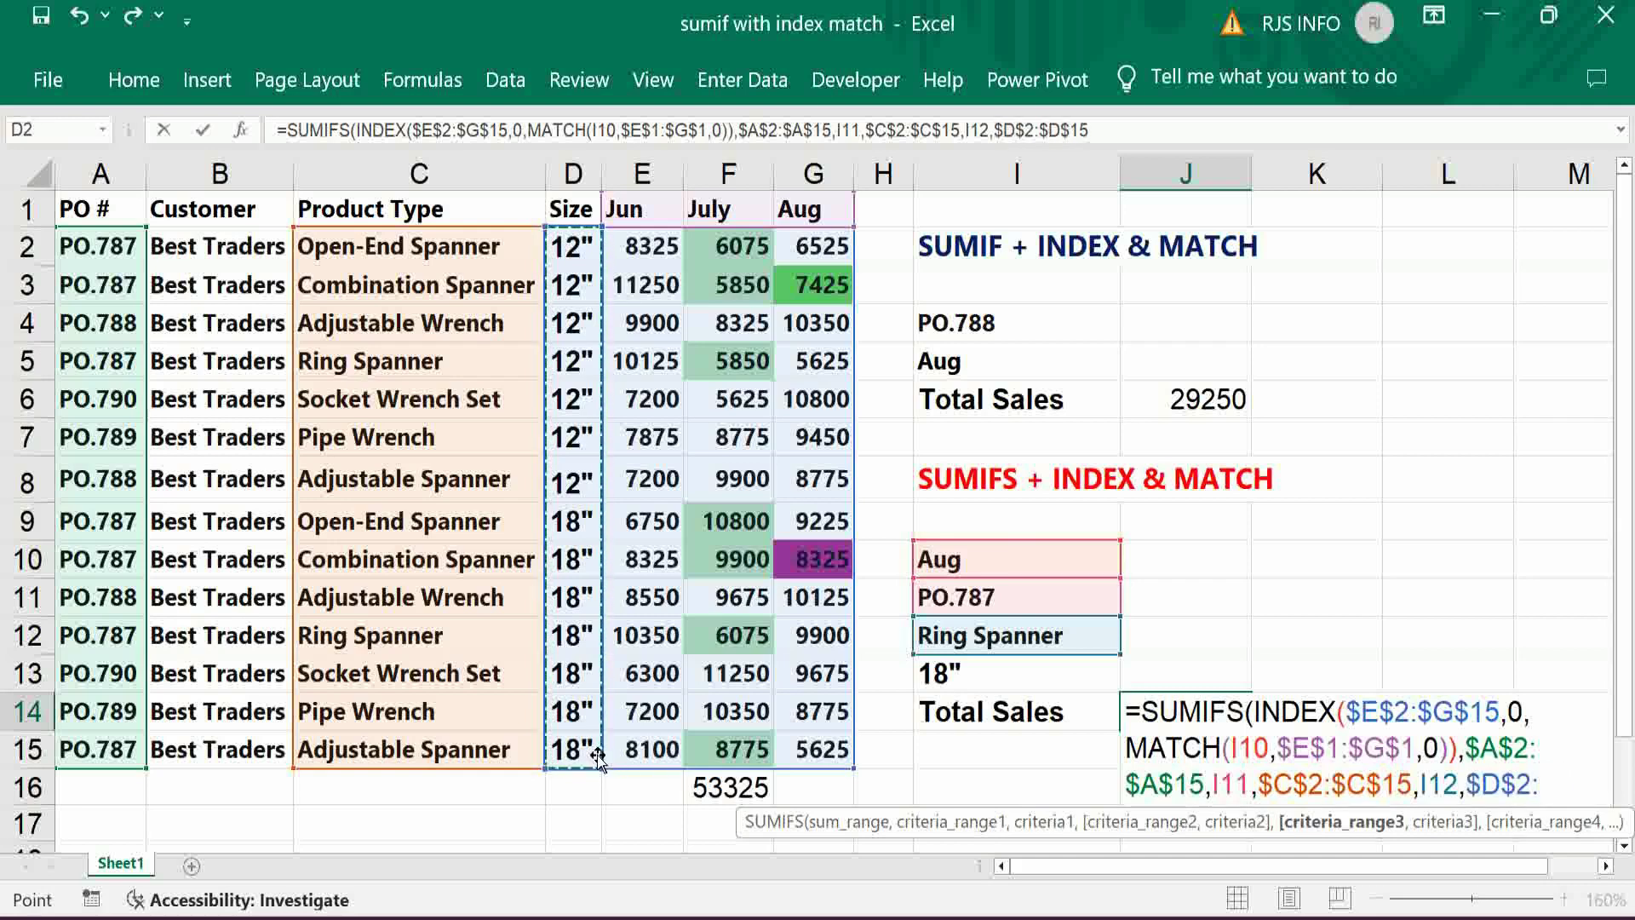
type(",")
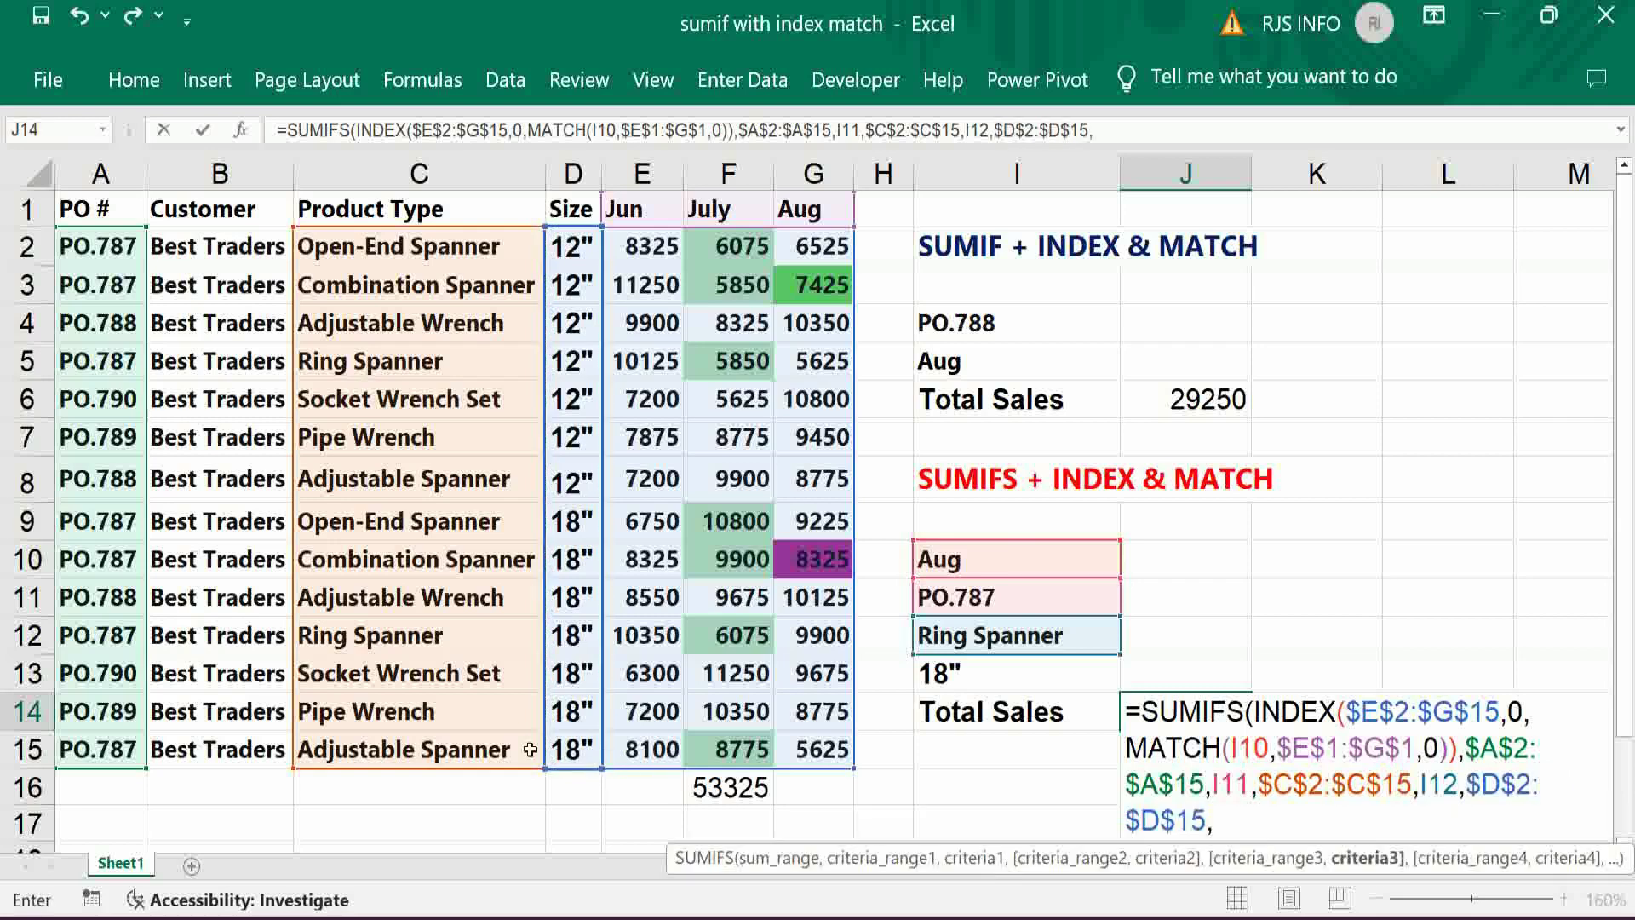
left_click(982, 678)
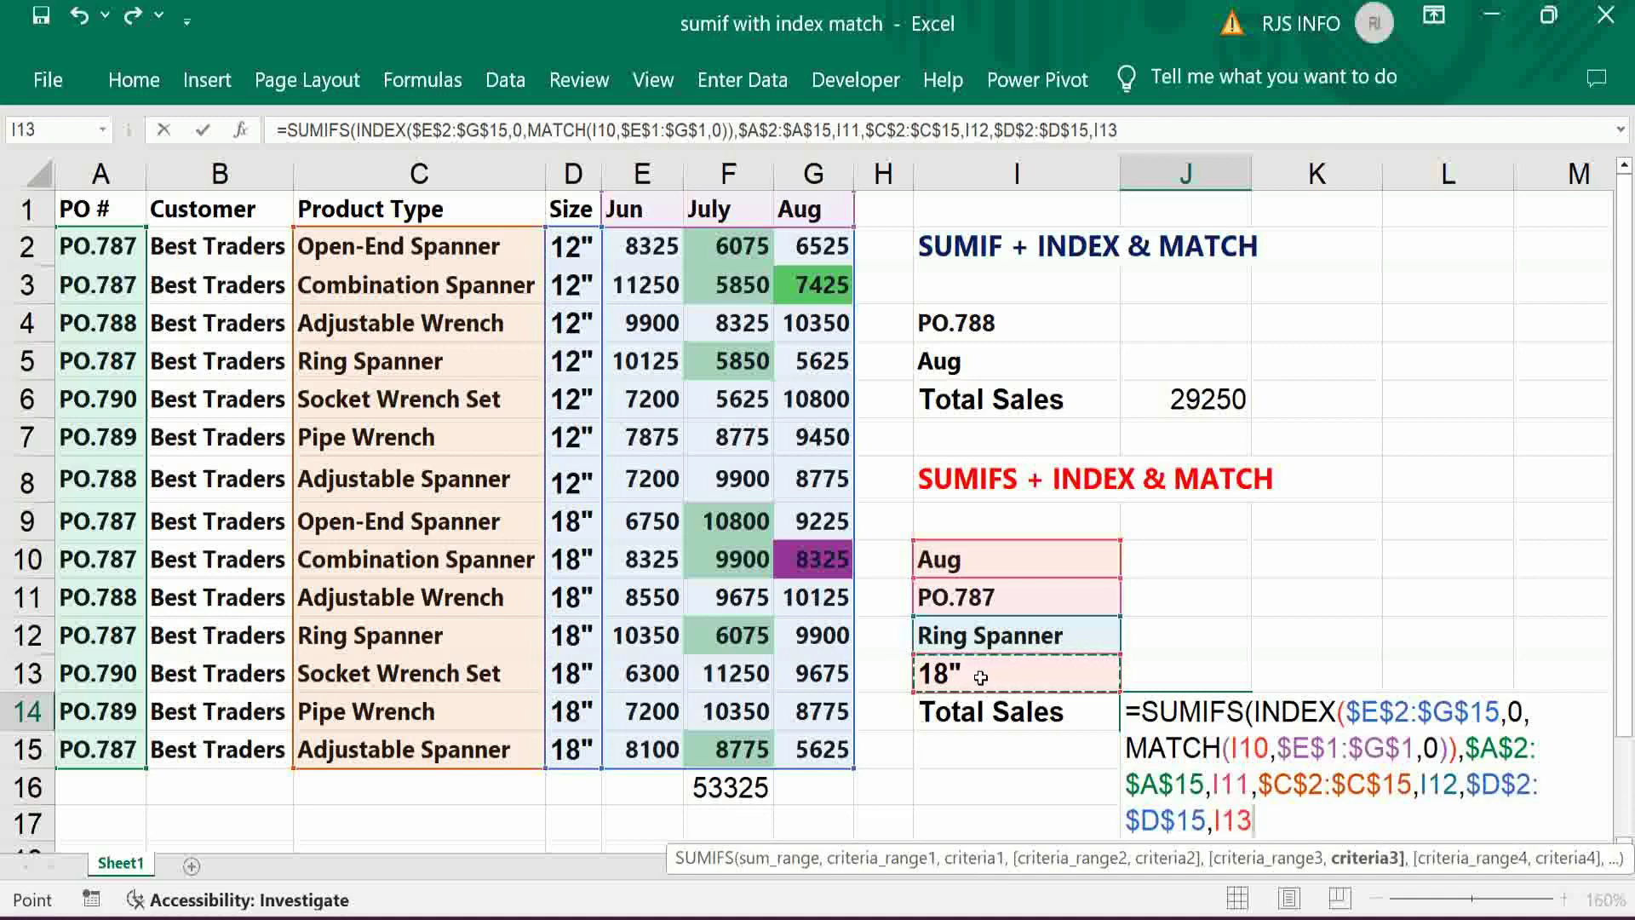
type(")")
key("Tab")
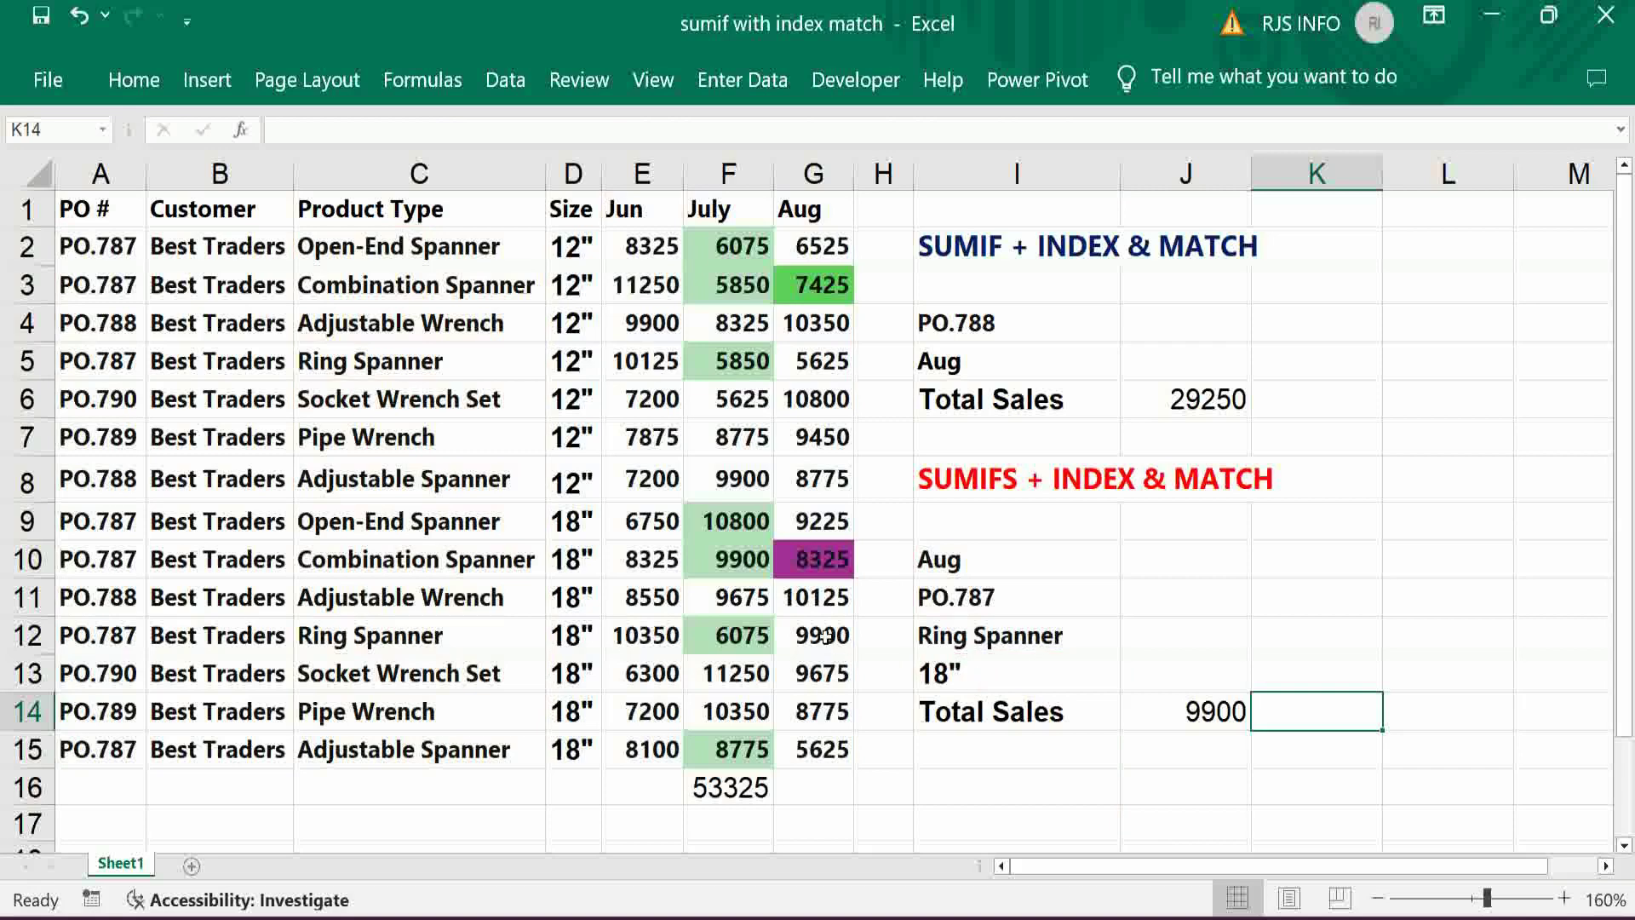
Paste Combination Spanner into I12, changing the total to 8325
left_click(963, 637)
key("ctrl+v")
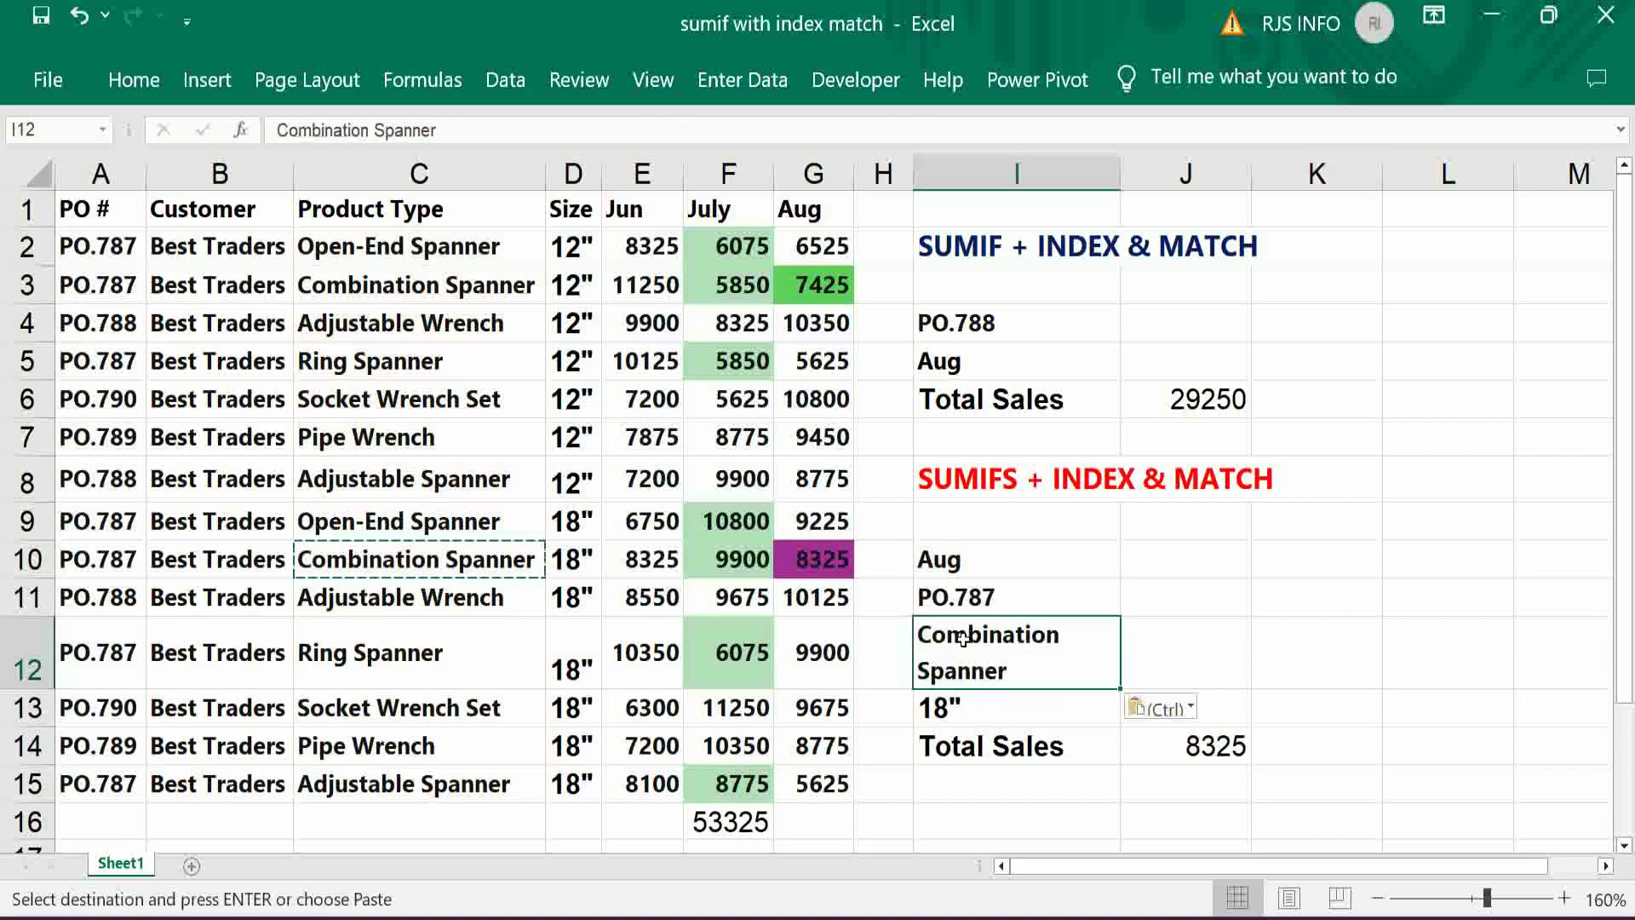